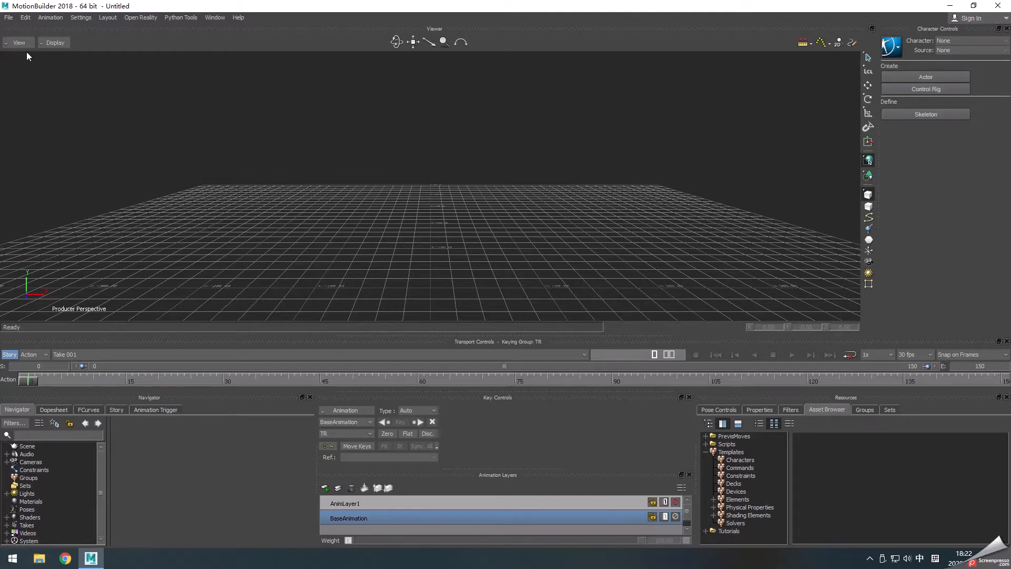
Step: Choose David_defined.fbx from the David folder on the desktop as the file to merge into the scene
{"action": "left_click", "coordinate": [8, 18]}
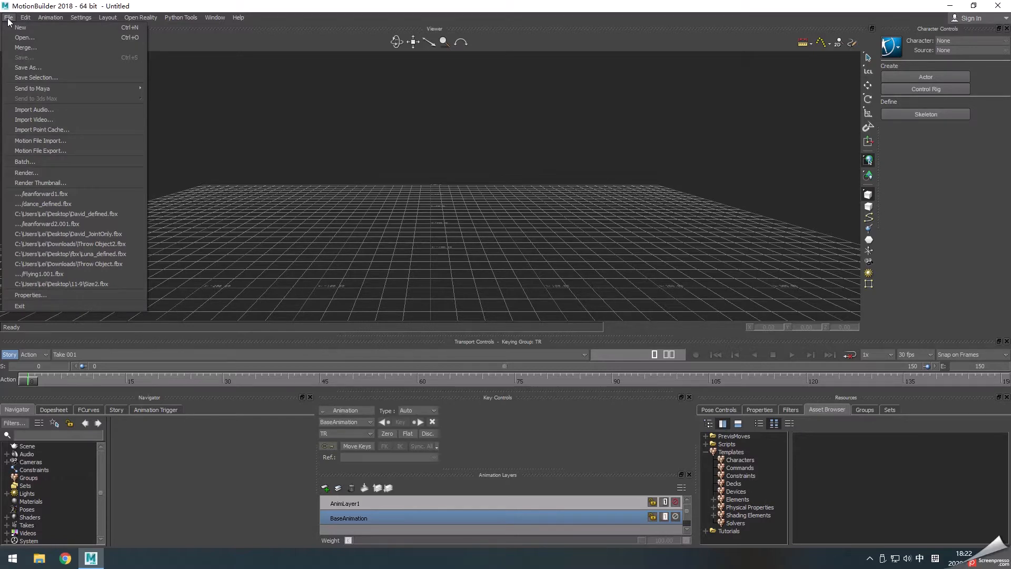
{"action": "left_click", "coordinate": [30, 48]}
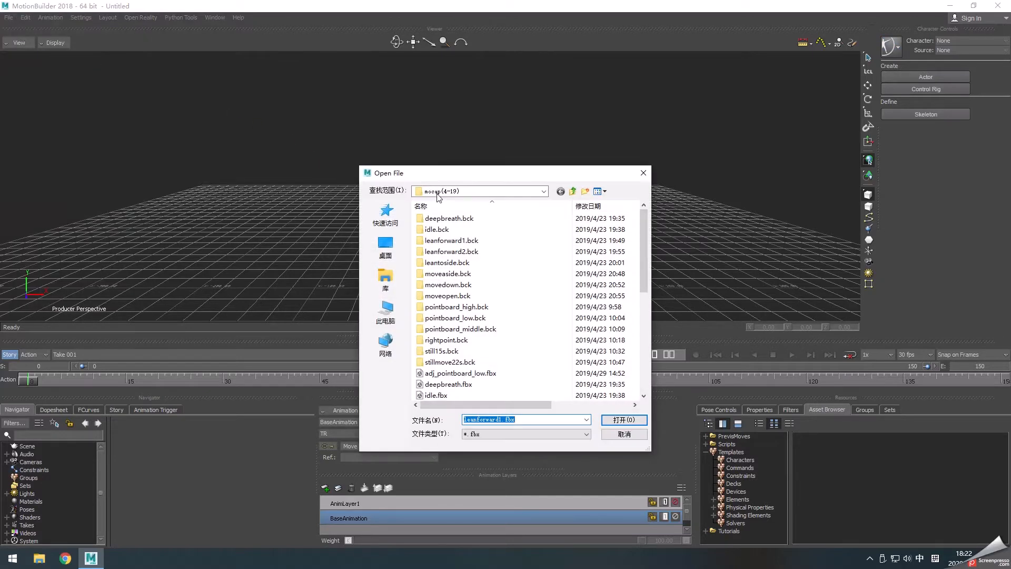
{"action": "left_click", "coordinate": [386, 250]}
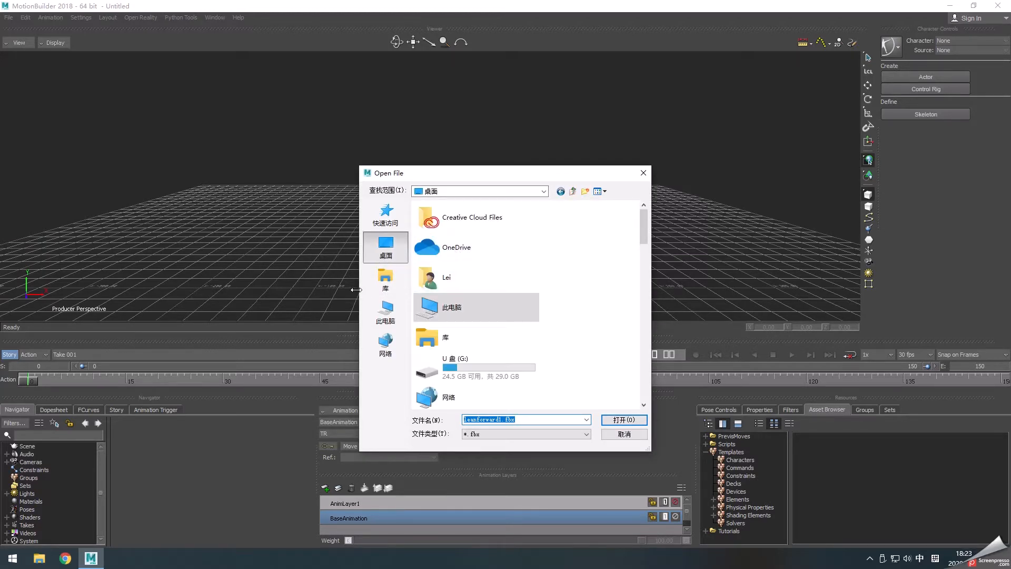
{"action": "left_click_drag", "start_coordinate": [359, 288], "coordinate": [236, 278]}
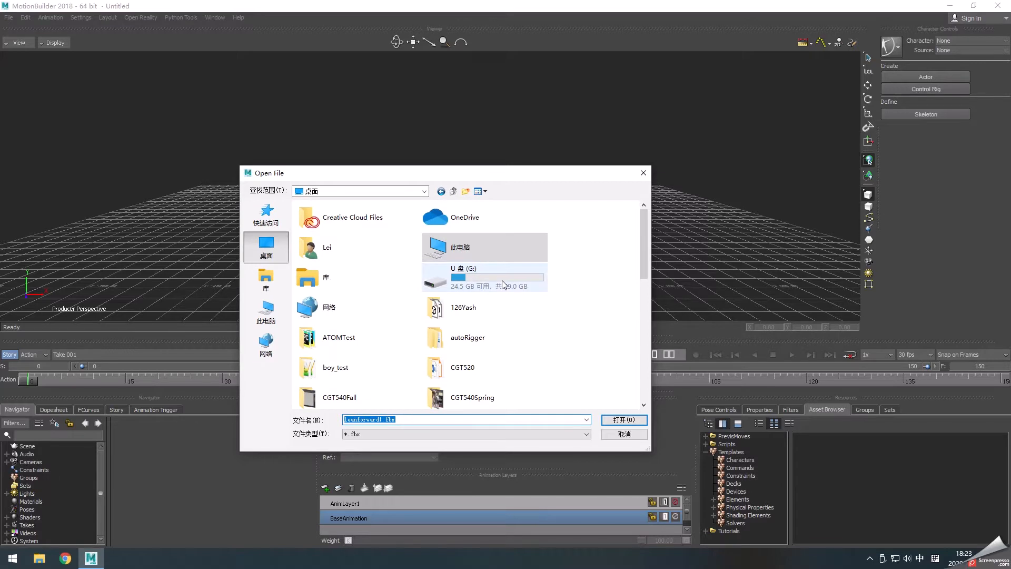
{"action": "scroll", "coordinate": [504, 300], "scroll_direction": "down", "scroll_amount": 5}
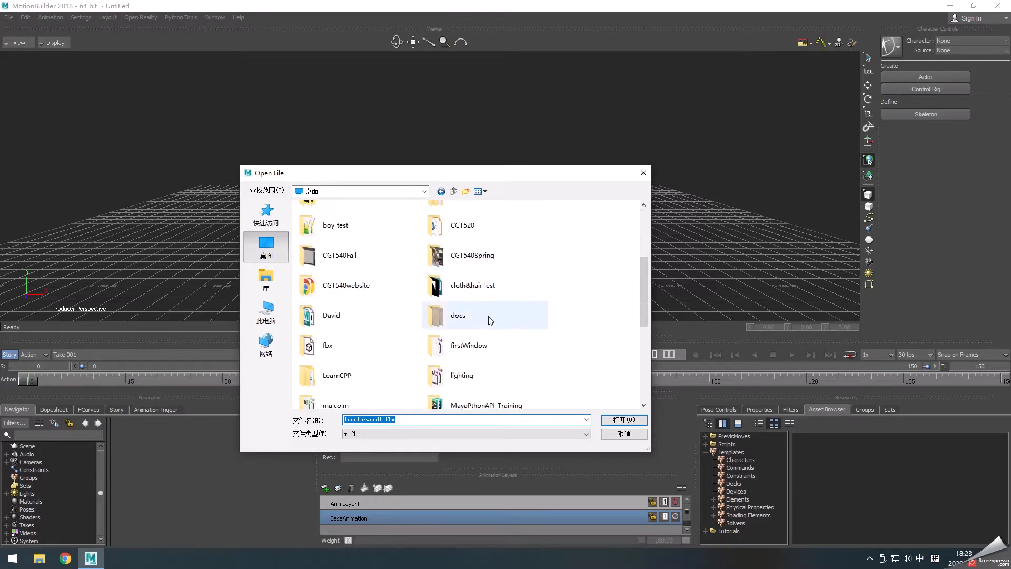
{"action": "double_click", "coordinate": [350, 316]}
{"action": "left_click", "coordinate": [332, 262]}
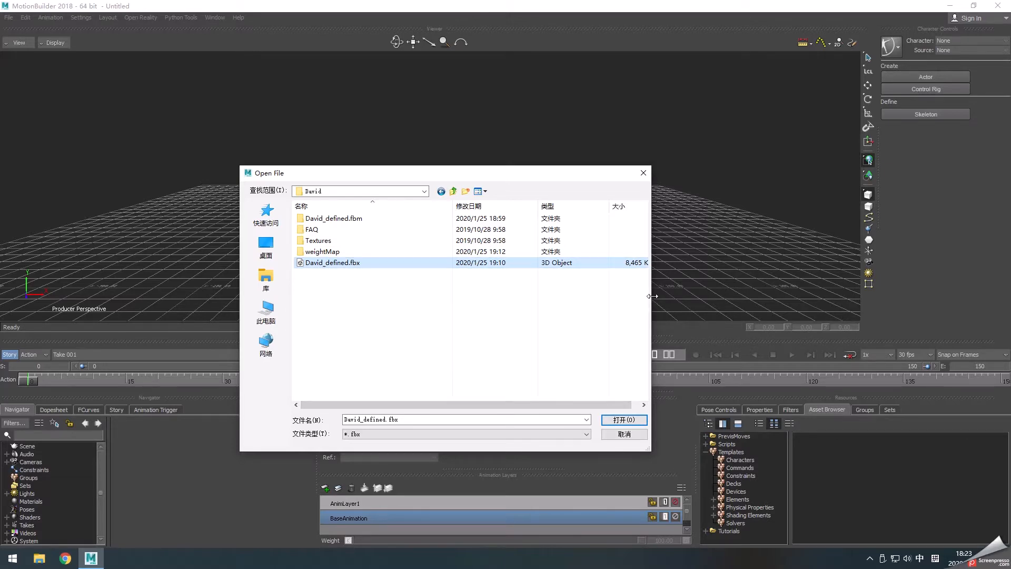
{"action": "left_click_drag", "start_coordinate": [652, 296], "coordinate": [738, 292]}
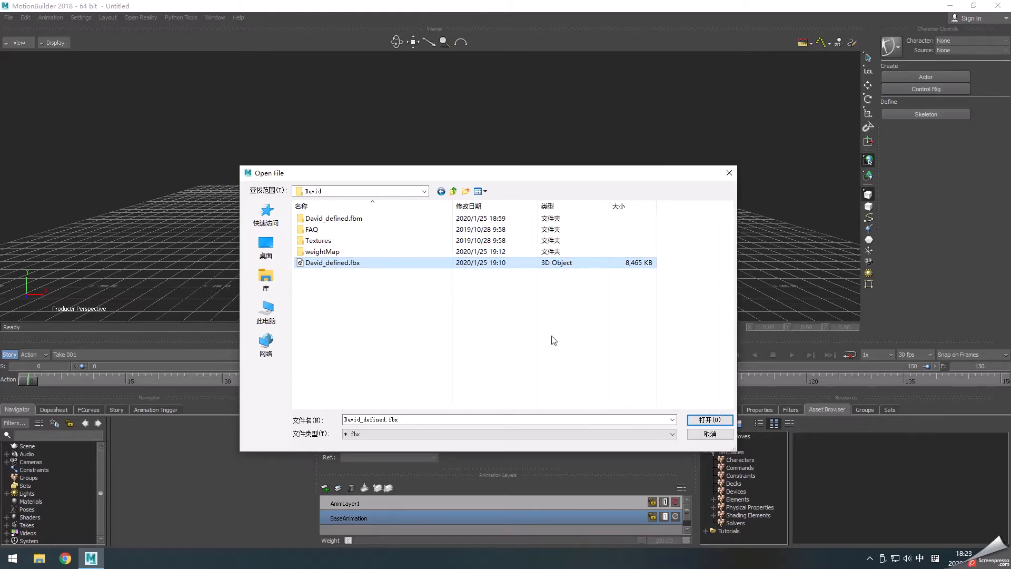
{"action": "left_click", "coordinate": [705, 419]}
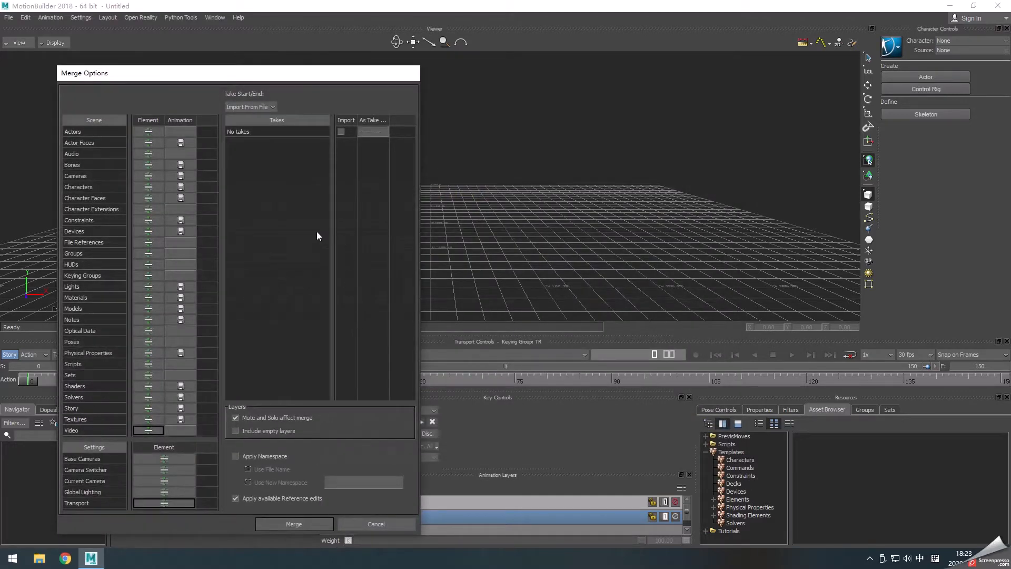
Step: Merge the character file into the scene with the default merge options
{"action": "left_click_drag", "start_coordinate": [242, 78], "coordinate": [316, 74]}
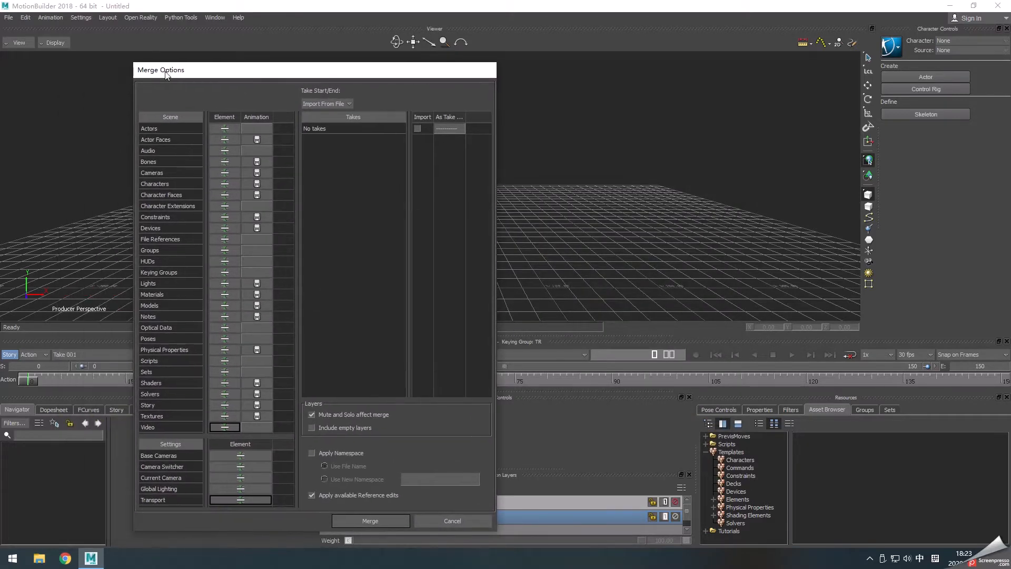
{"action": "left_click_drag", "start_coordinate": [209, 76], "coordinate": [160, 70]}
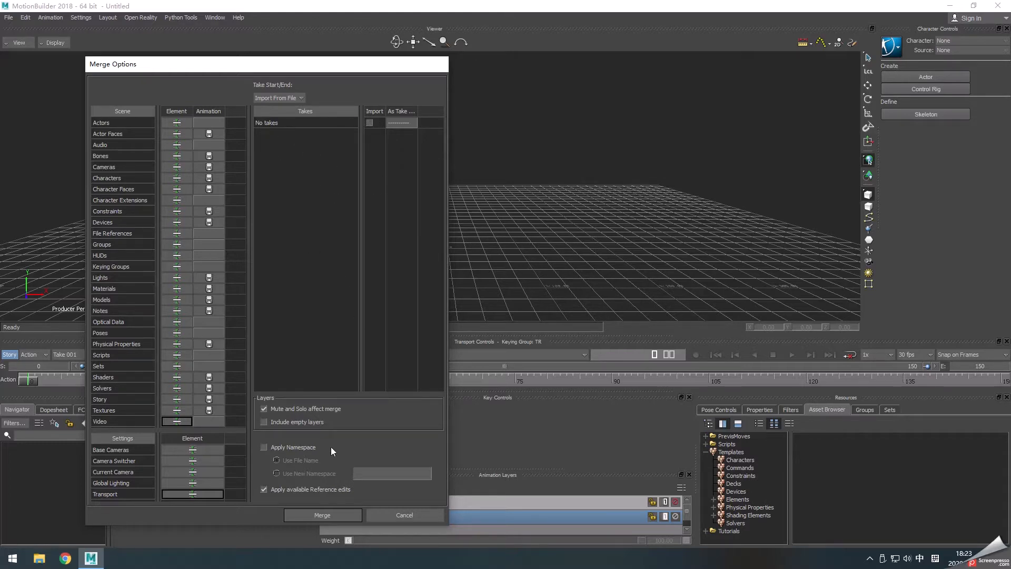
{"action": "left_click", "coordinate": [322, 515]}
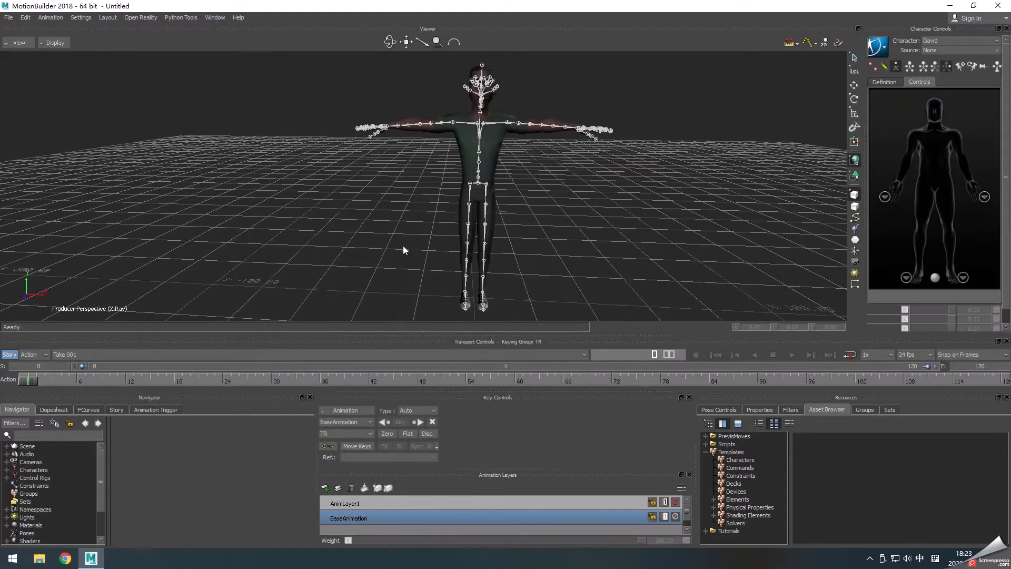
Step: Select the character's shirt mesh, body mesh and left scapula joint in turn to examine its parts
{"action": "scroll", "coordinate": [505, 233], "scroll_direction": "down", "scroll_amount": 5}
{"action": "scroll", "coordinate": [504, 233], "scroll_direction": "up", "scroll_amount": 5}
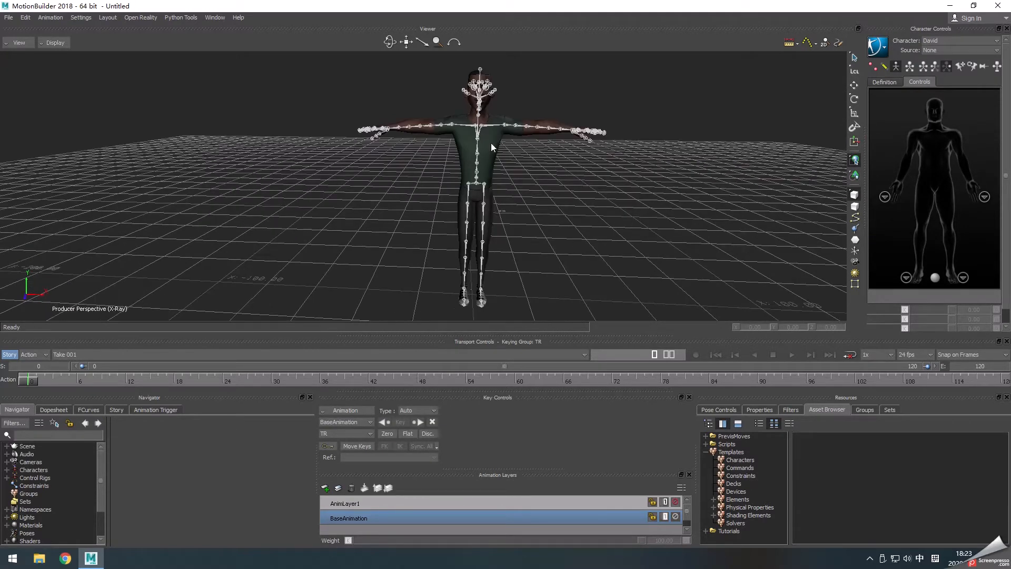
{"action": "left_click", "coordinate": [492, 117]}
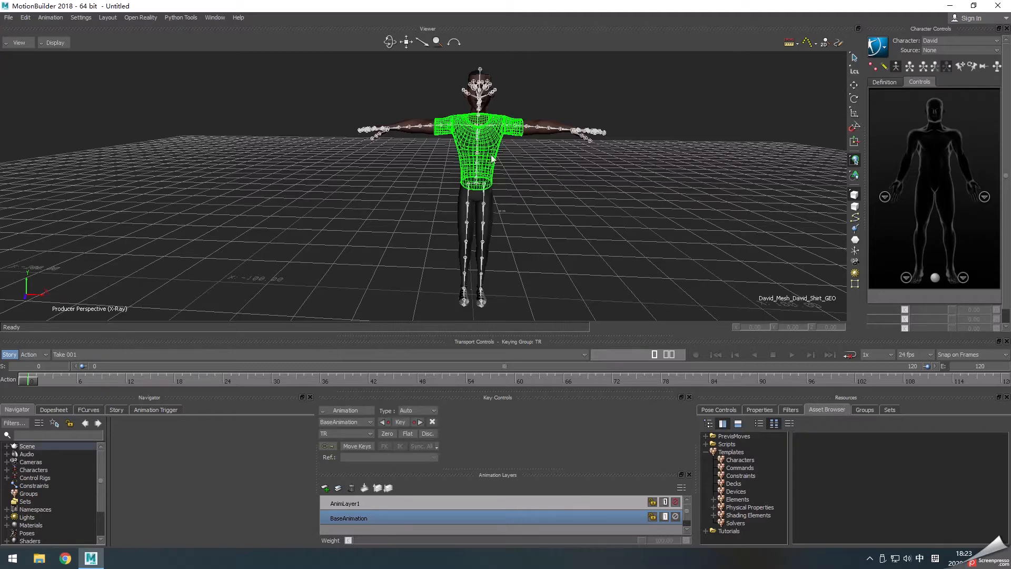
{"action": "left_click", "coordinate": [551, 127]}
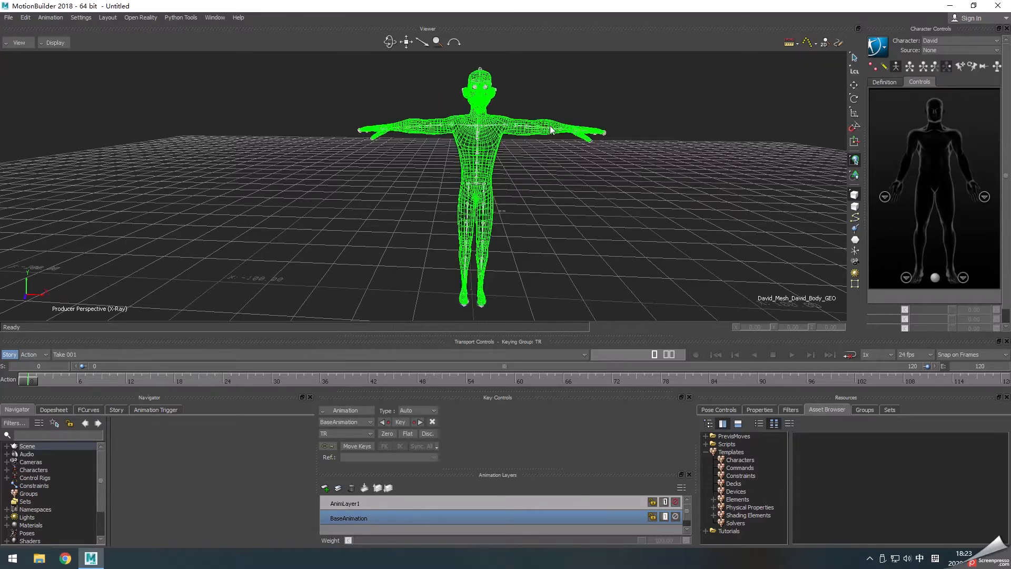
{"action": "left_click", "coordinate": [483, 126]}
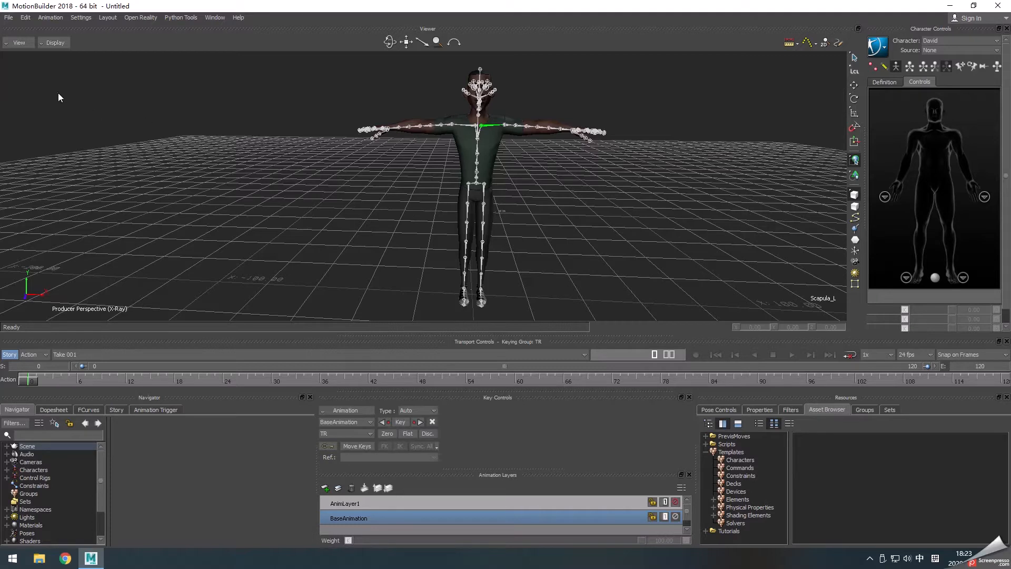
Step: Compare the Normal and Models Only display modes of the character and return the view to X-Ray
{"action": "left_click", "coordinate": [55, 43]}
{"action": "left_click", "coordinate": [58, 56]}
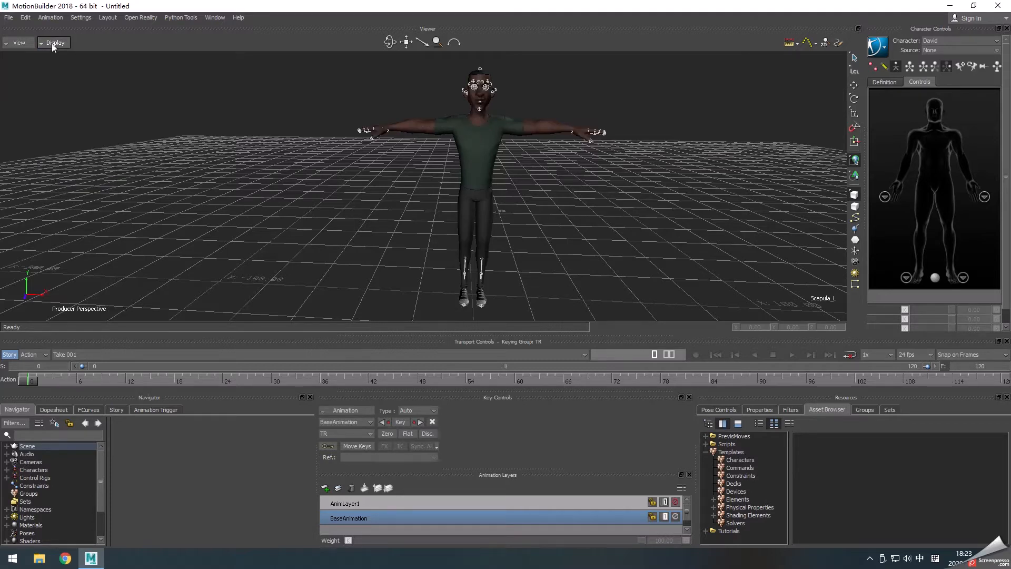
{"action": "left_click", "coordinate": [51, 43]}
{"action": "left_click", "coordinate": [62, 75]}
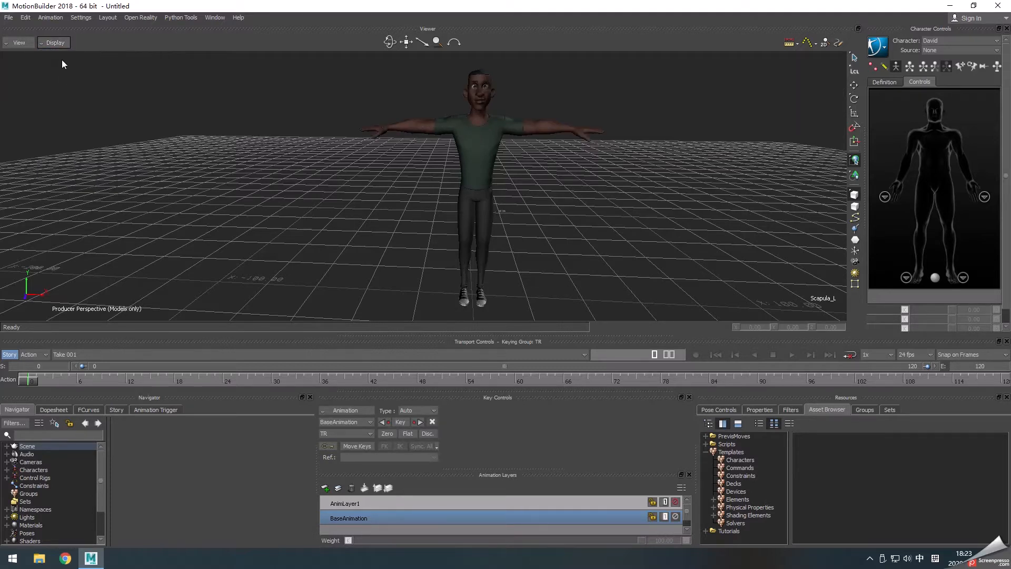
{"action": "left_click", "coordinate": [53, 43]}
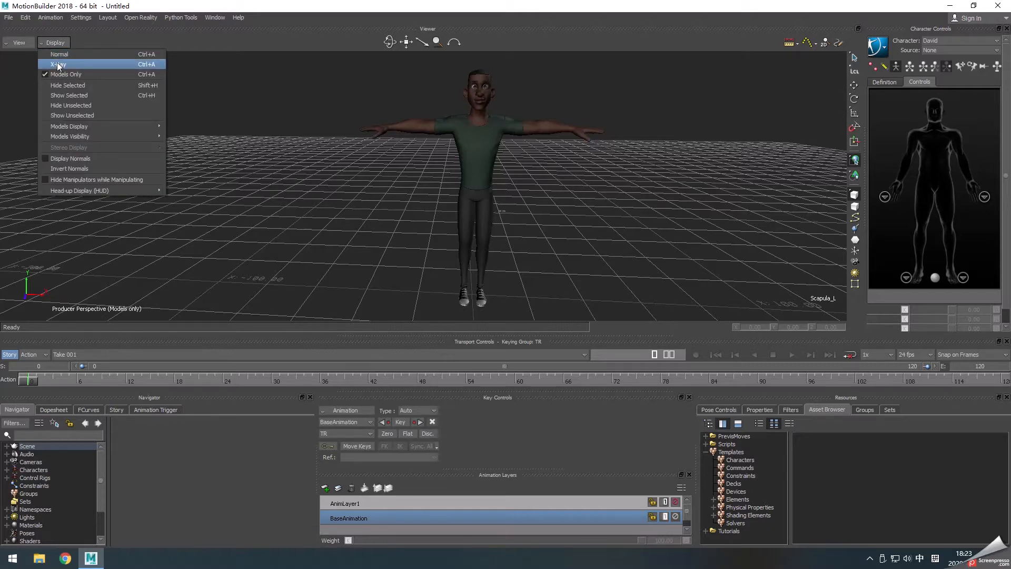
{"action": "left_click", "coordinate": [57, 65]}
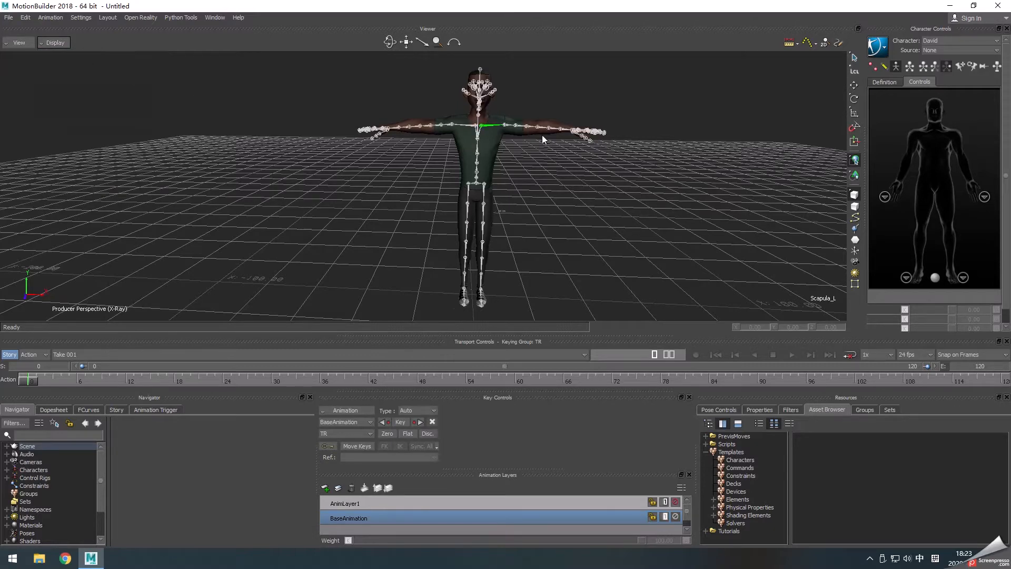
Step: Examine the upper-body joints up close and show the David character's existing skeleton definition
{"action": "scroll", "coordinate": [487, 130], "scroll_direction": "up", "scroll_amount": 5}
{"action": "scroll", "coordinate": [504, 131], "scroll_direction": "down", "scroll_amount": 2}
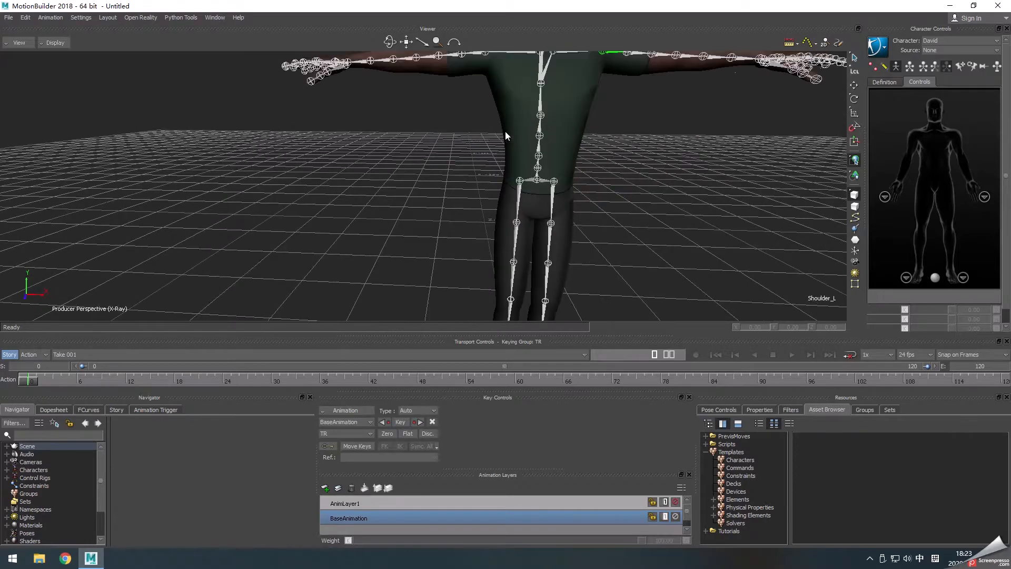
{"action": "scroll", "coordinate": [573, 169], "scroll_direction": "down", "scroll_amount": 3}
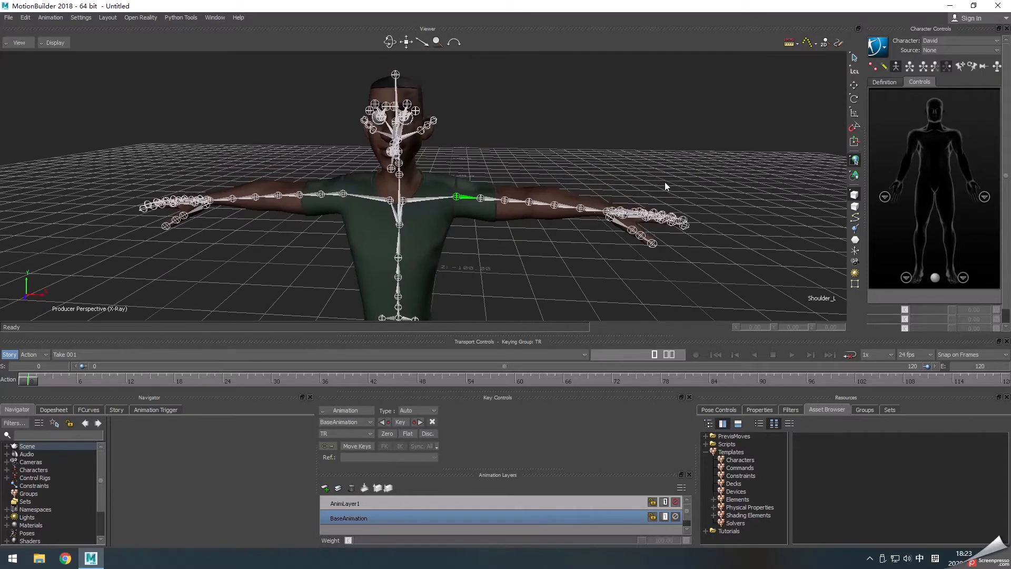
{"action": "left_click", "coordinate": [886, 82]}
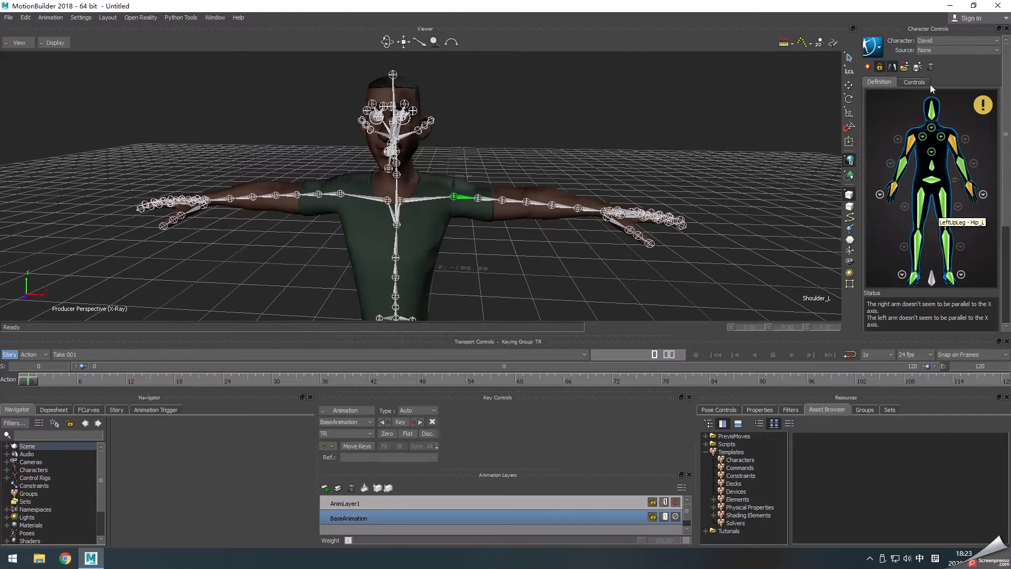
Step: Set the active character to None, delete the David character from the scene and clear the joint selection
{"action": "left_click", "coordinate": [927, 41]}
{"action": "left_click", "coordinate": [929, 50]}
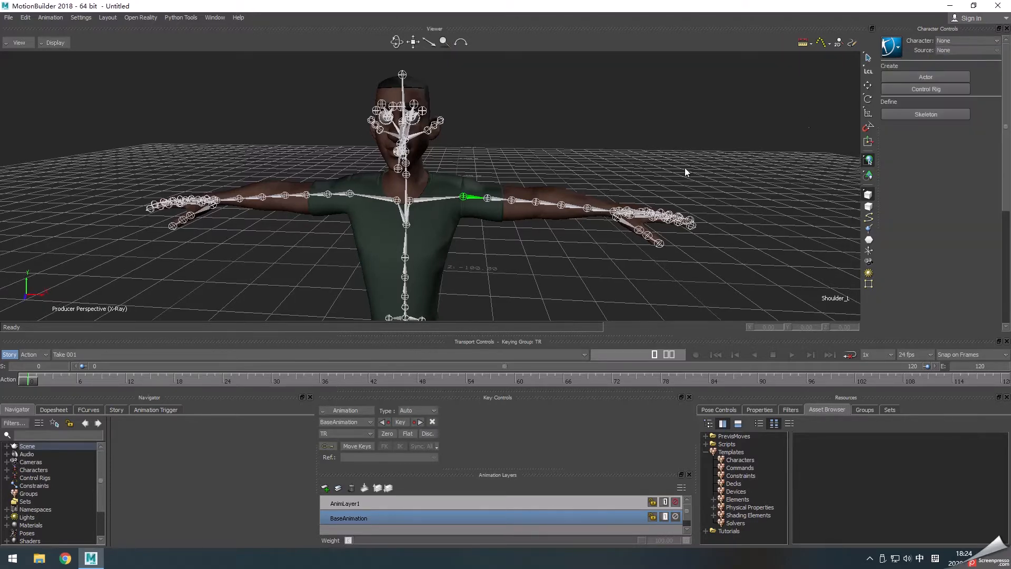
{"action": "left_click", "coordinate": [7, 470]}
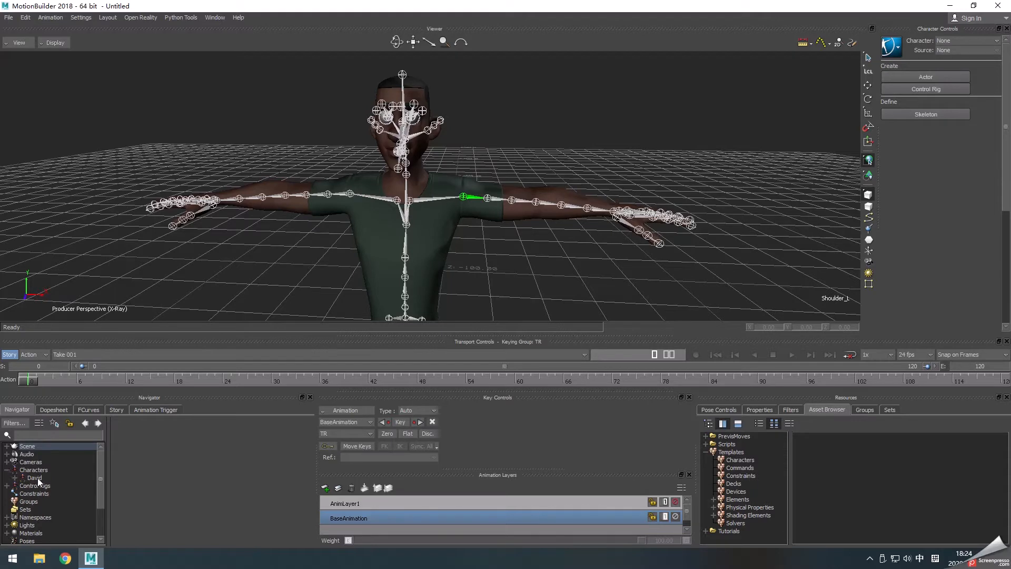
{"action": "right_click", "coordinate": [36, 477]}
{"action": "mouse_move", "coordinate": [58, 414]}
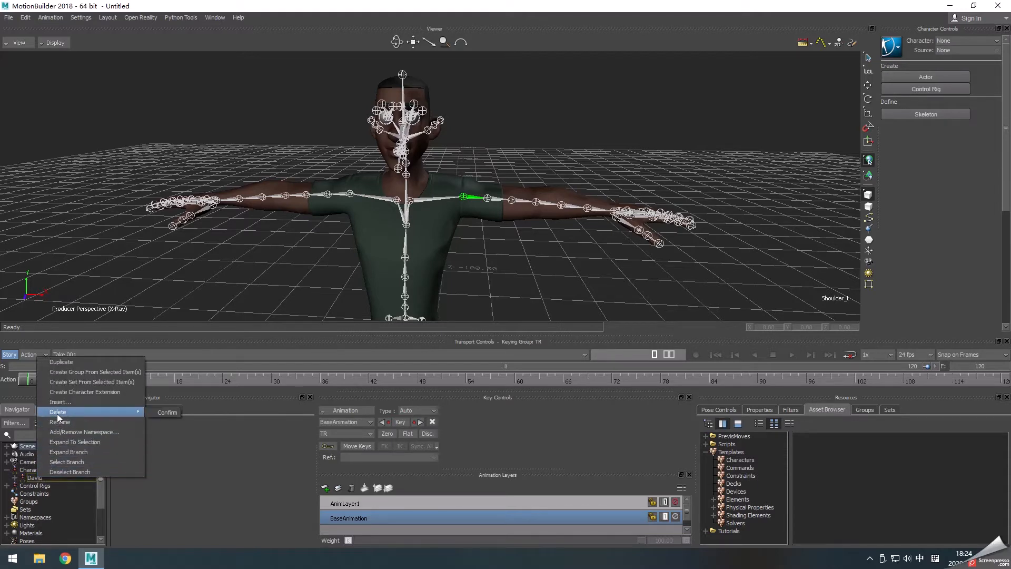
{"action": "left_click", "coordinate": [152, 412]}
{"action": "left_click", "coordinate": [528, 309]}
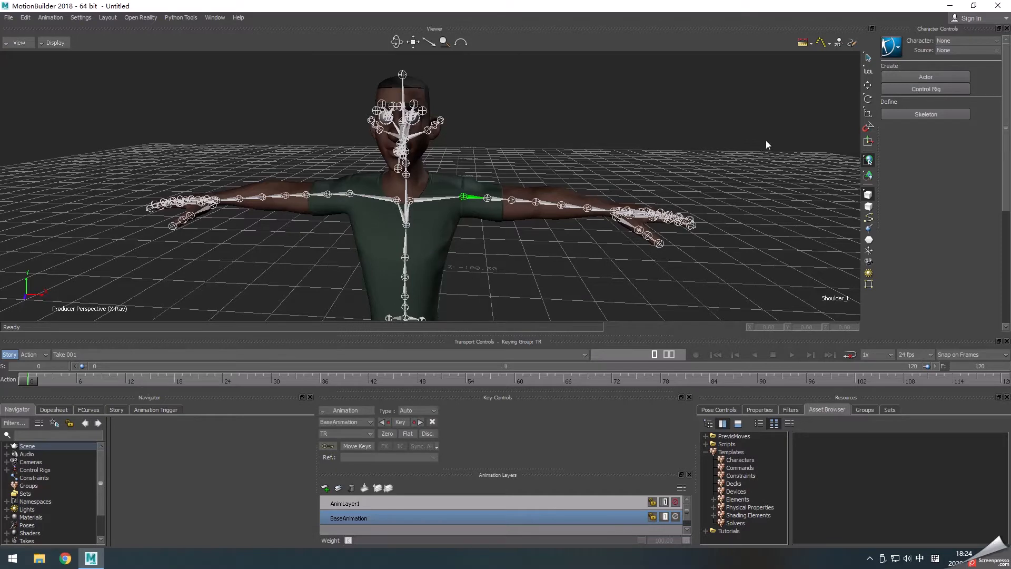
{"action": "left_click", "coordinate": [519, 146]}
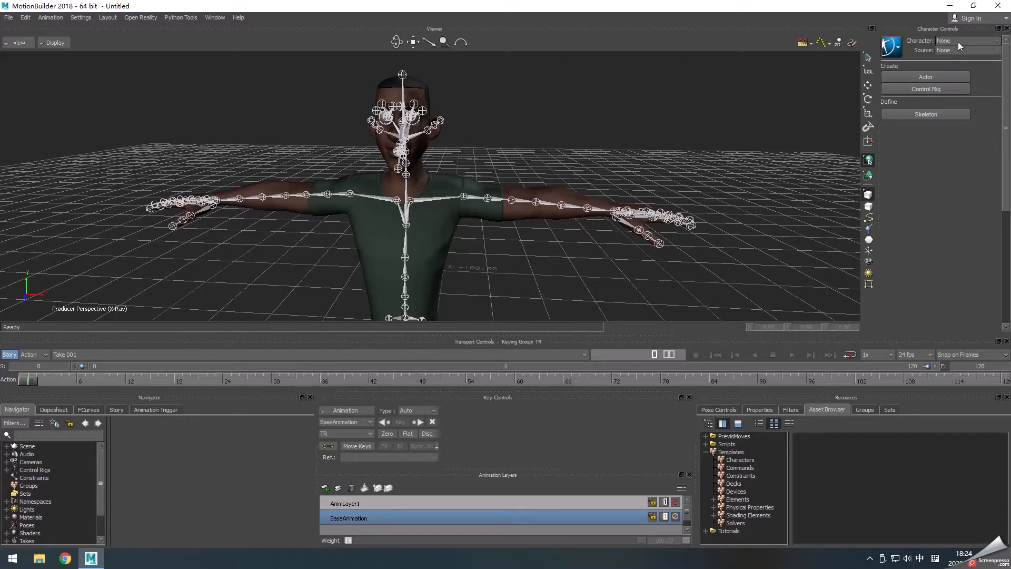
Step: Start a new character by requesting a control rig and choosing to define a skeleton for it
{"action": "left_click", "coordinate": [905, 115]}
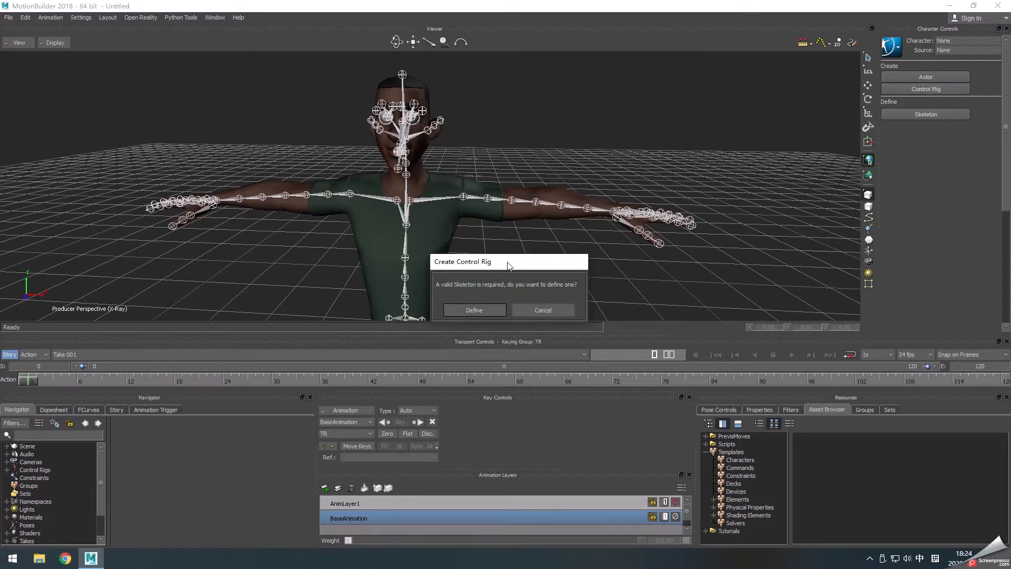
{"action": "left_click_drag", "start_coordinate": [509, 265], "coordinate": [522, 242]}
{"action": "left_click", "coordinate": [489, 289]}
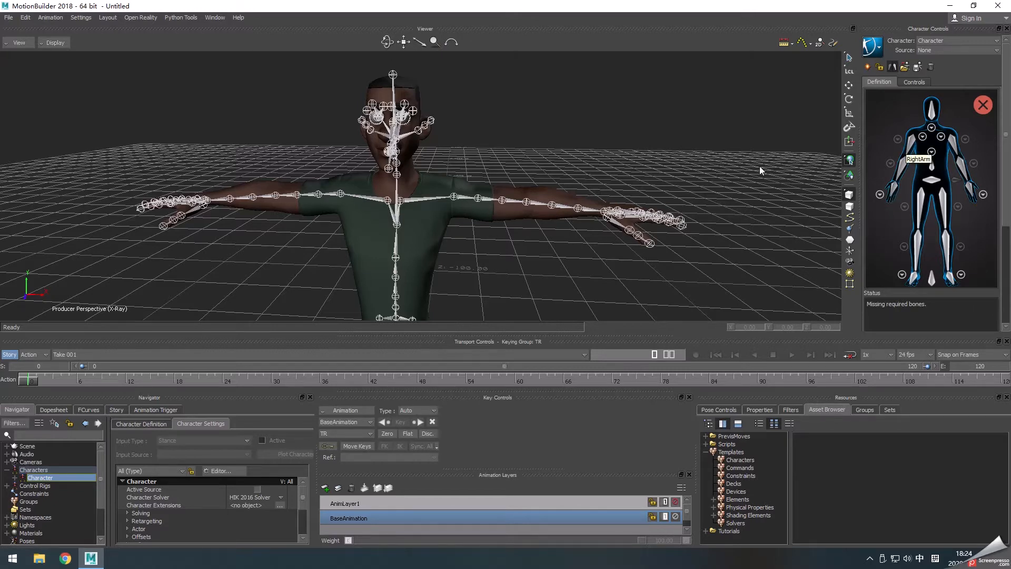
Step: Assign the Shoulder_L joint to the left upper arm slot of the new character definition
{"action": "left_click", "coordinate": [458, 198]}
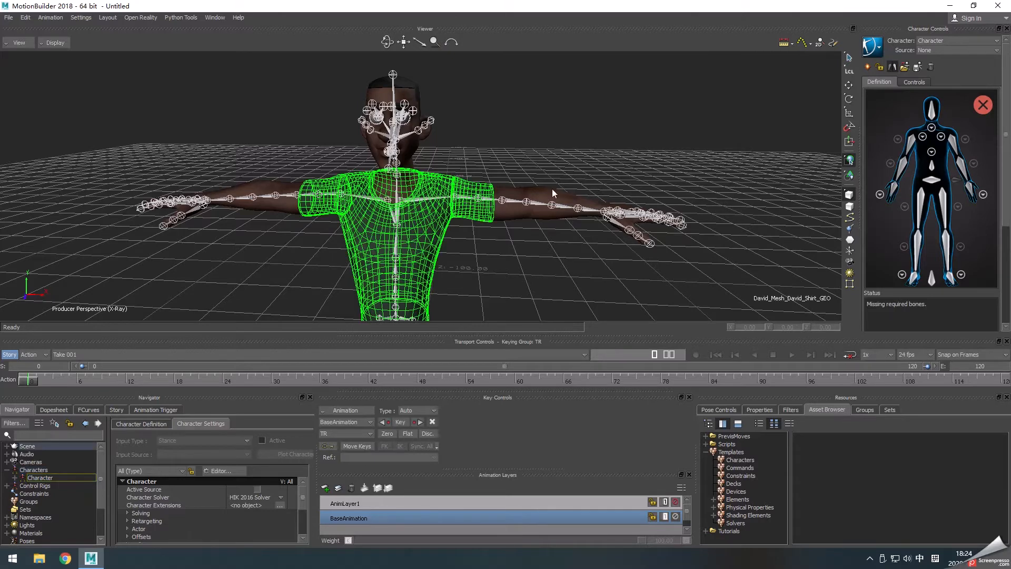
{"action": "left_click", "coordinate": [467, 199]}
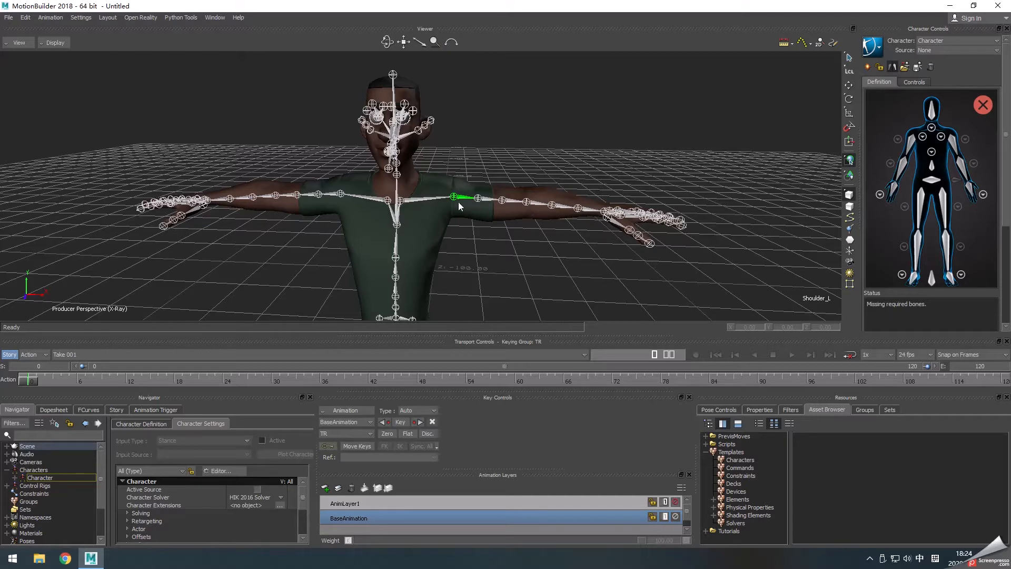
{"action": "scroll", "coordinate": [463, 197], "scroll_direction": "up", "scroll_amount": 3}
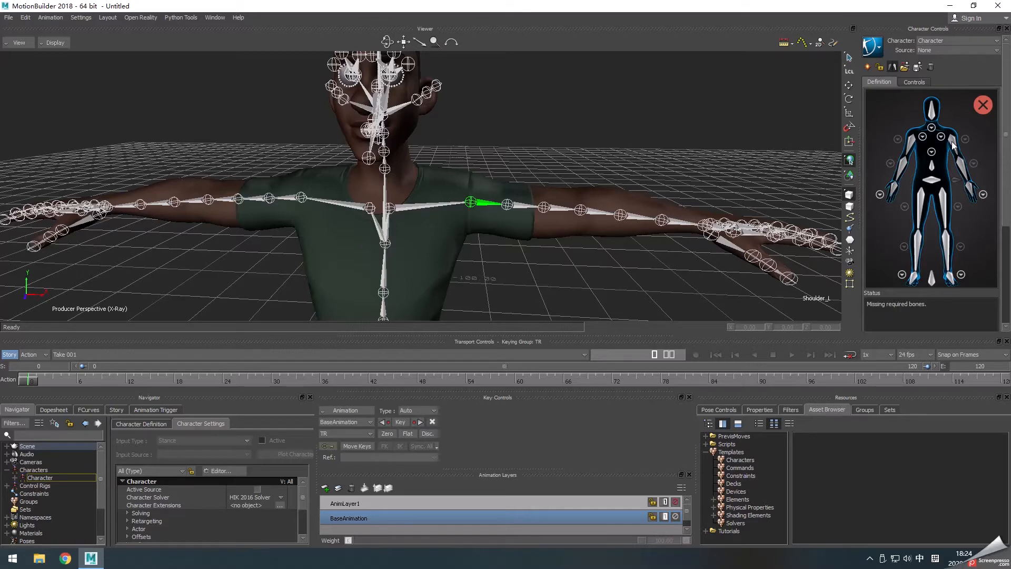
{"action": "right_click", "coordinate": [952, 144]}
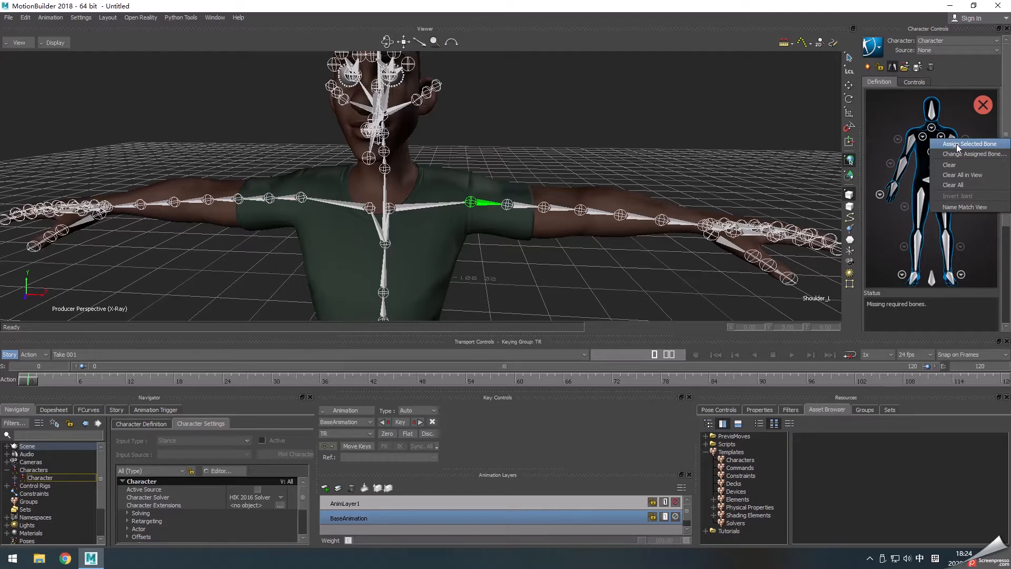
{"action": "left_click", "coordinate": [956, 143]}
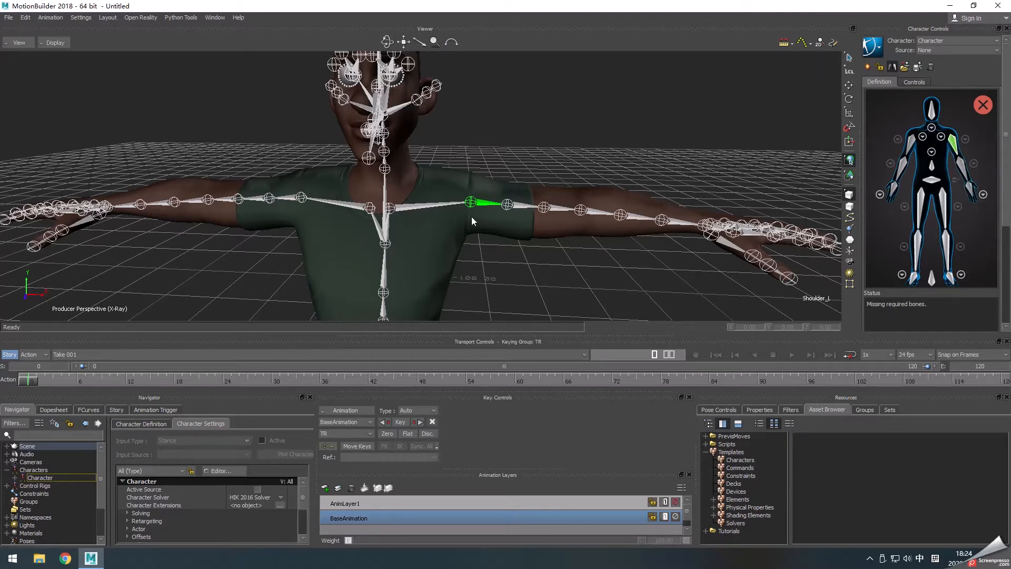
Step: Assign the Shoulder_R joint to the right upper arm slot of the character definition
{"action": "left_click", "coordinate": [289, 198]}
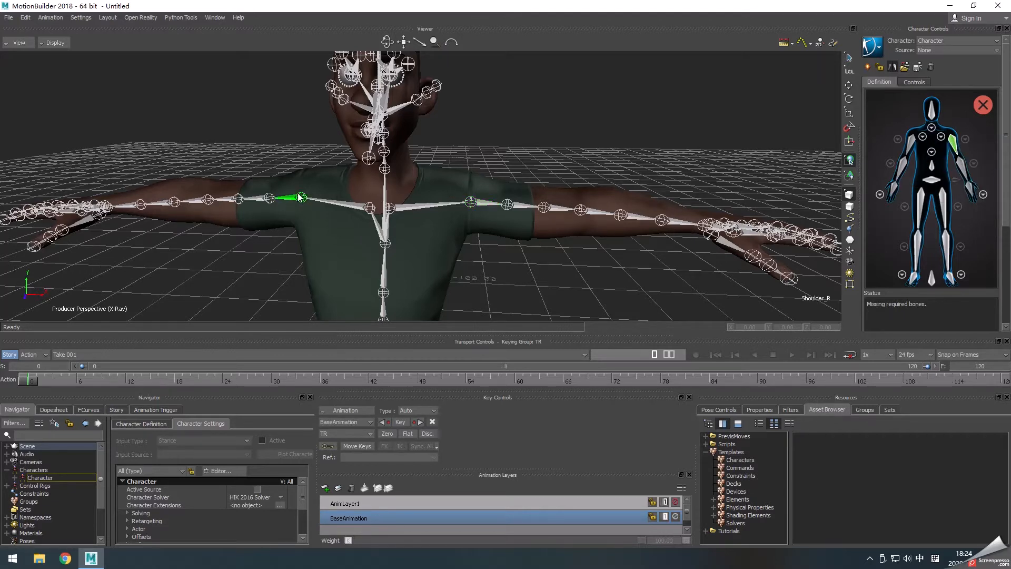
{"action": "right_click", "coordinate": [910, 143]}
{"action": "left_click", "coordinate": [927, 146]}
Step: Assign the Elbow_L joint to the left forearm slot and the Elbow_R joint to the right forearm slot
{"action": "left_click", "coordinate": [611, 211]}
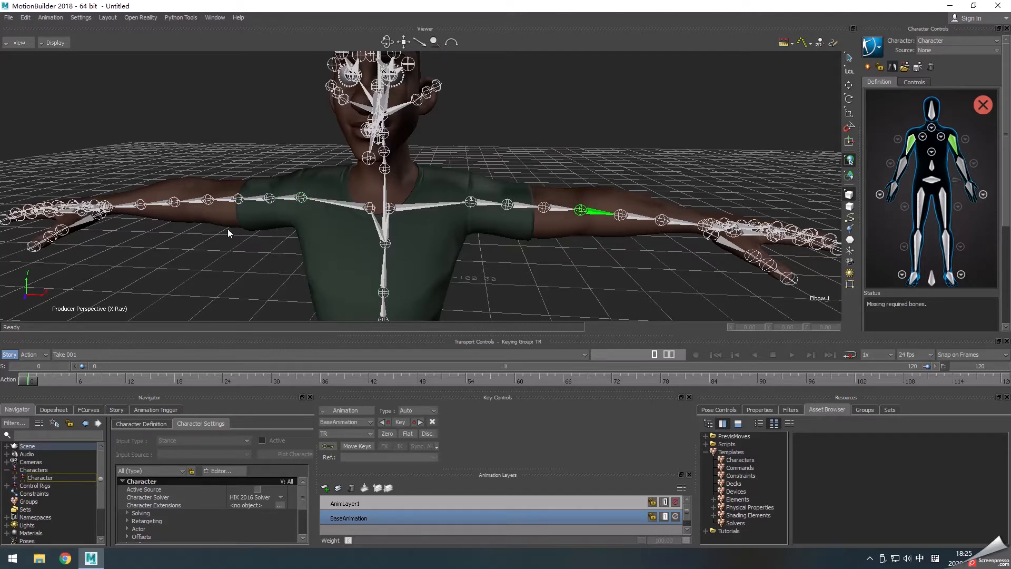
{"action": "right_click", "coordinate": [961, 169]}
{"action": "left_click", "coordinate": [962, 171]}
{"action": "left_click", "coordinate": [208, 200]}
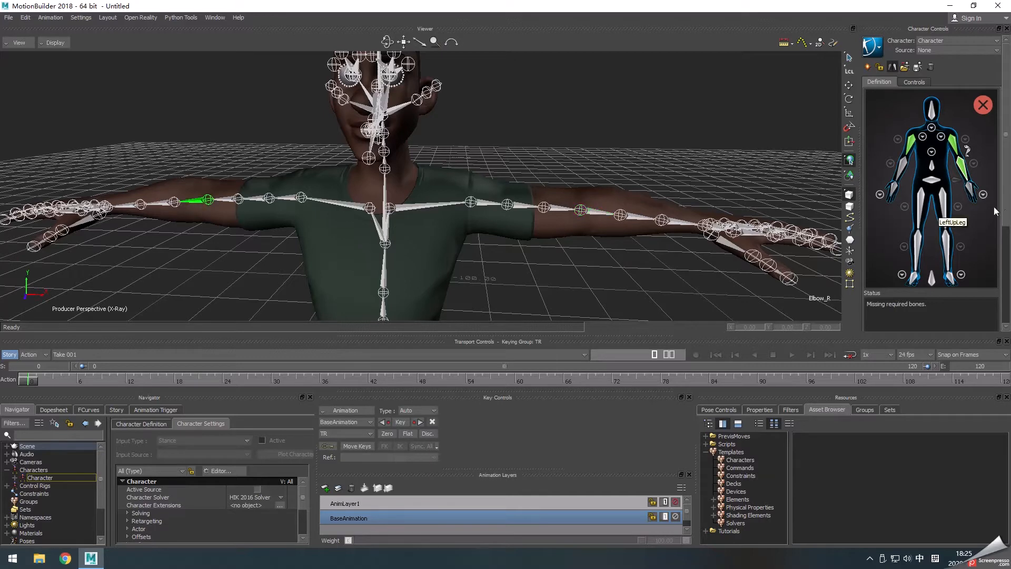
{"action": "right_click", "coordinate": [901, 163]}
{"action": "left_click", "coordinate": [914, 172]}
Step: Examine the skeleton's arm joints and the left shoulder roll slots of the character definition
{"action": "left_click", "coordinate": [584, 211]}
{"action": "left_click_drag", "start_coordinate": [595, 225], "coordinate": [593, 256], "text": "alt"}
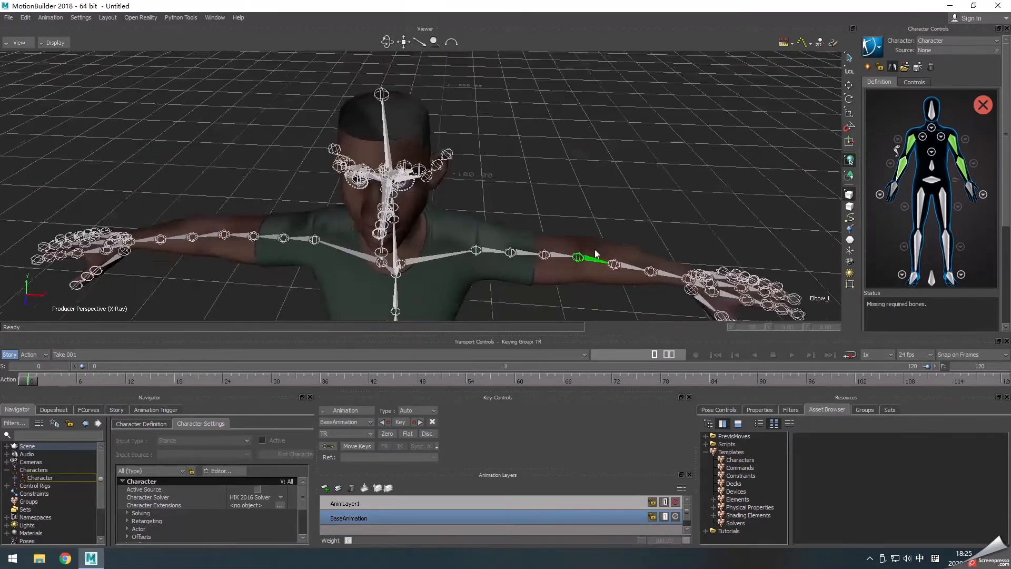
{"action": "middle_click_drag", "start_coordinate": [594, 256], "coordinate": [604, 188], "text": "alt"}
{"action": "right_click_drag", "start_coordinate": [517, 230], "coordinate": [488, 221], "text": "alt"}
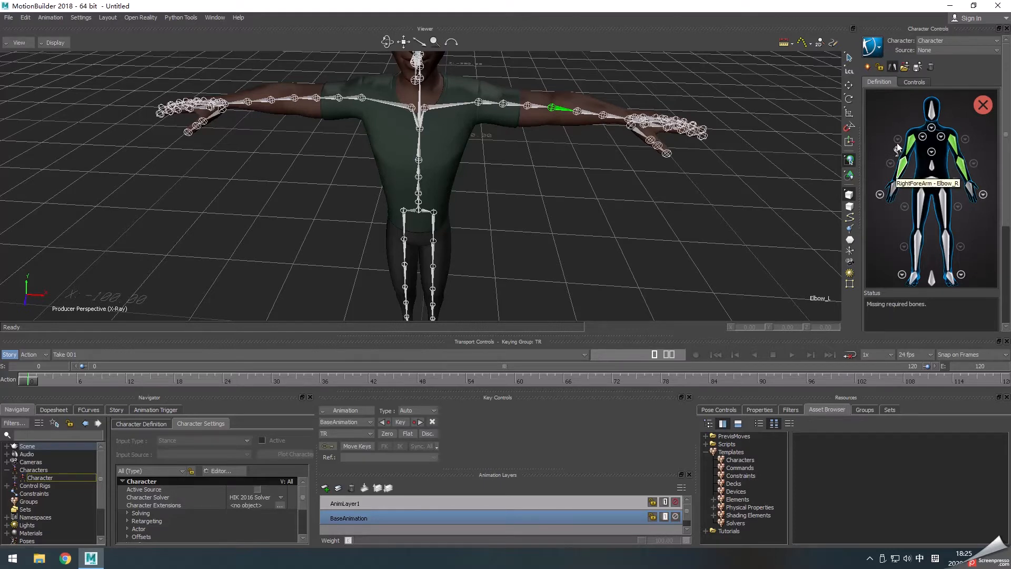
{"action": "left_click", "coordinate": [965, 139]}
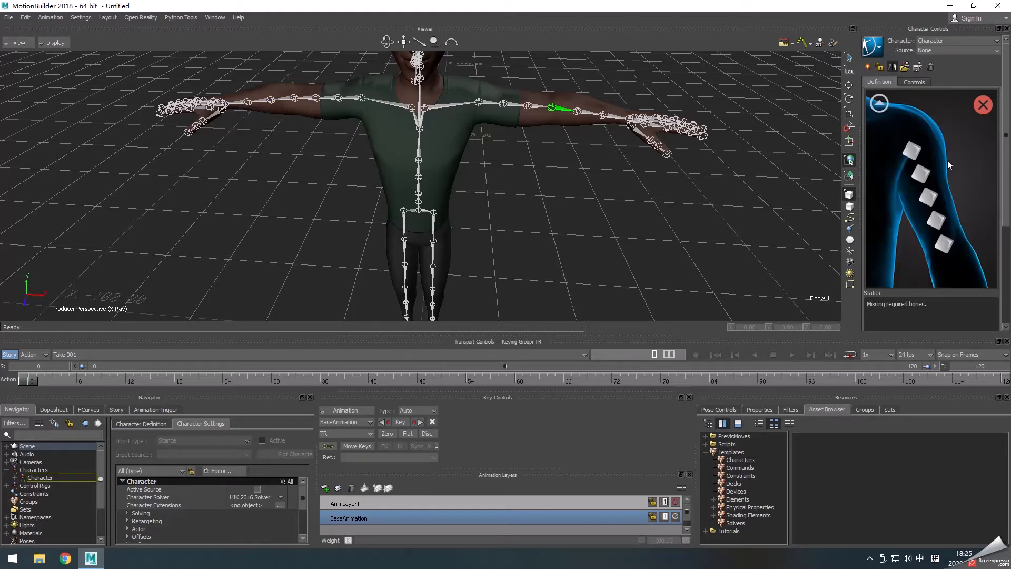
{"action": "left_click", "coordinate": [878, 105]}
{"action": "left_click", "coordinate": [964, 138]}
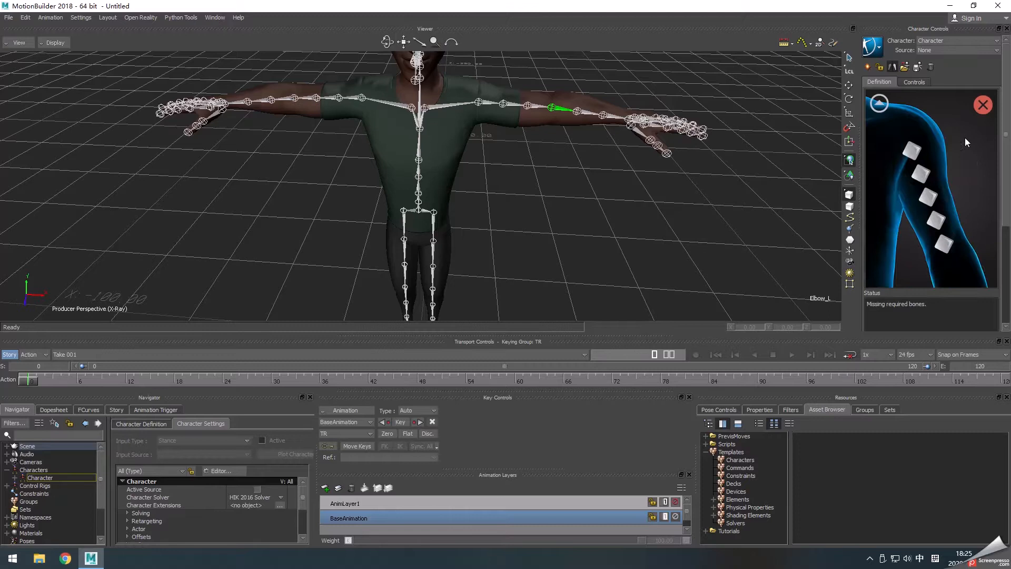
{"action": "left_click", "coordinate": [878, 105]}
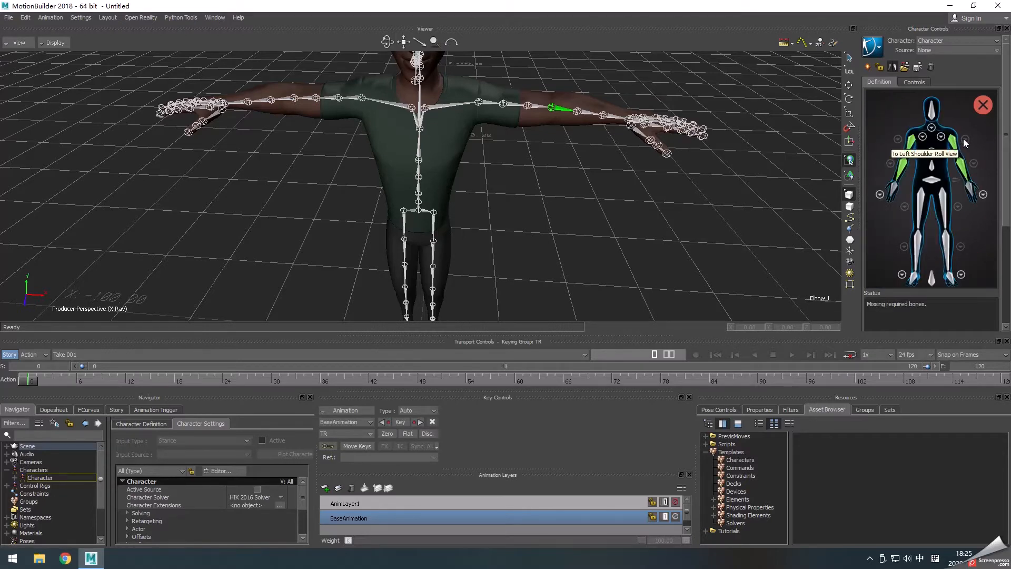
{"action": "left_click", "coordinate": [965, 138]}
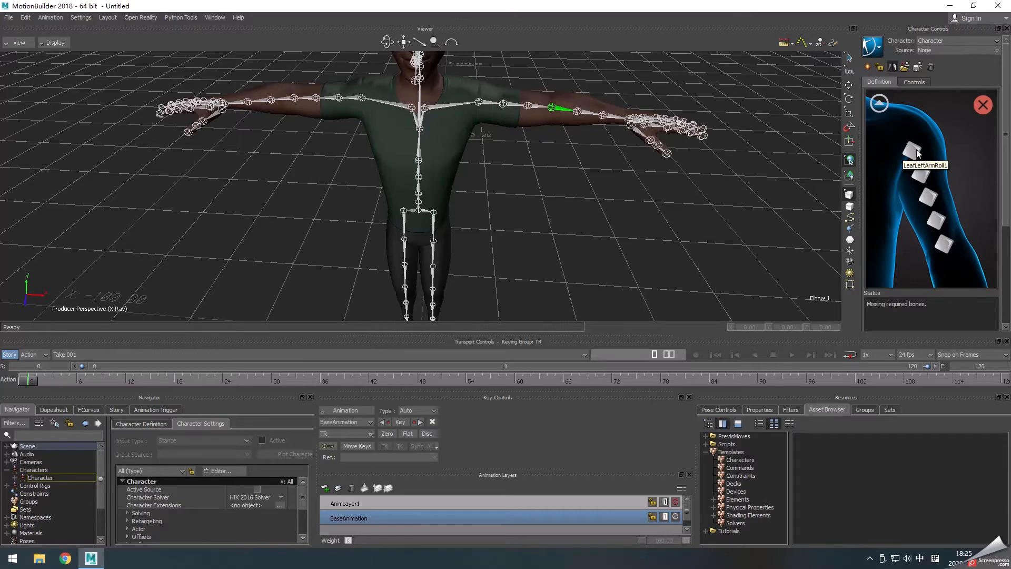
{"action": "left_click", "coordinate": [877, 111]}
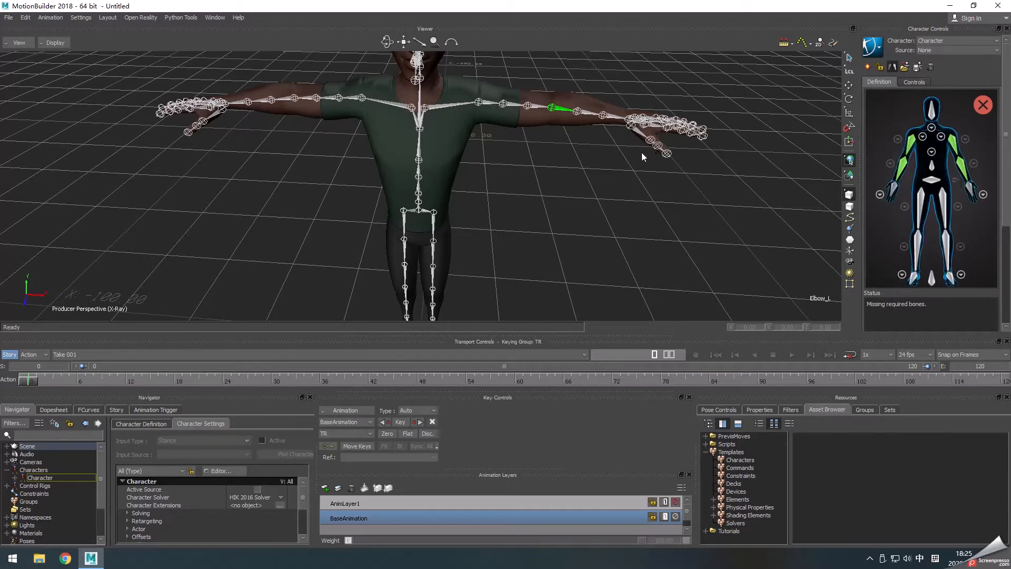
Step: Assign the Wrist_L and Wrist_R joints to the left and right hand slots of the definition
{"action": "left_click_drag", "start_coordinate": [582, 165], "coordinate": [567, 212], "text": "alt"}
{"action": "middle_click_drag", "start_coordinate": [568, 212], "coordinate": [525, 195], "text": "alt"}
{"action": "right_click_drag", "start_coordinate": [526, 194], "coordinate": [589, 212], "text": "alt"}
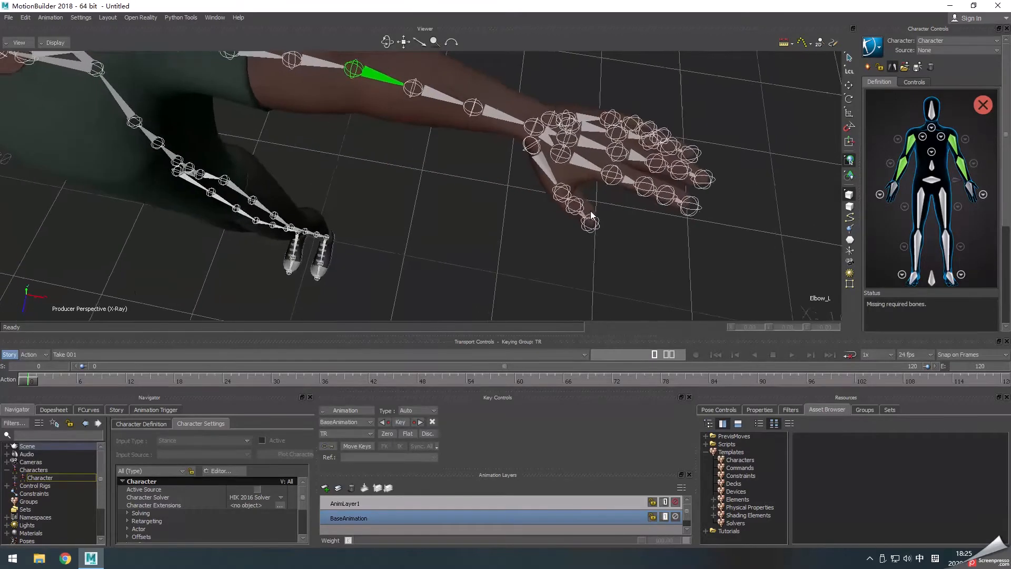
{"action": "middle_click_drag", "start_coordinate": [590, 211], "coordinate": [562, 221], "text": "alt"}
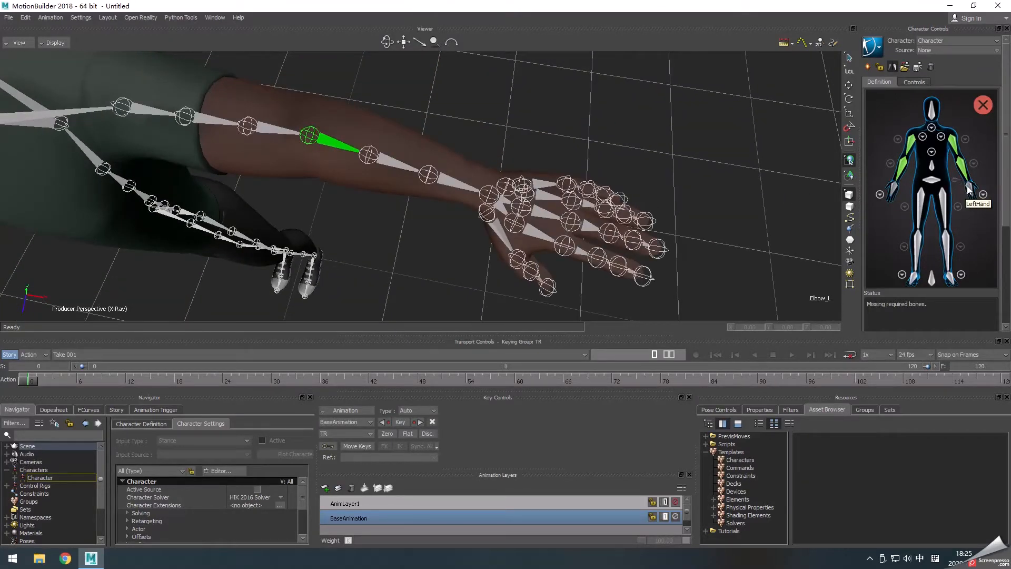
{"action": "left_click", "coordinate": [502, 205]}
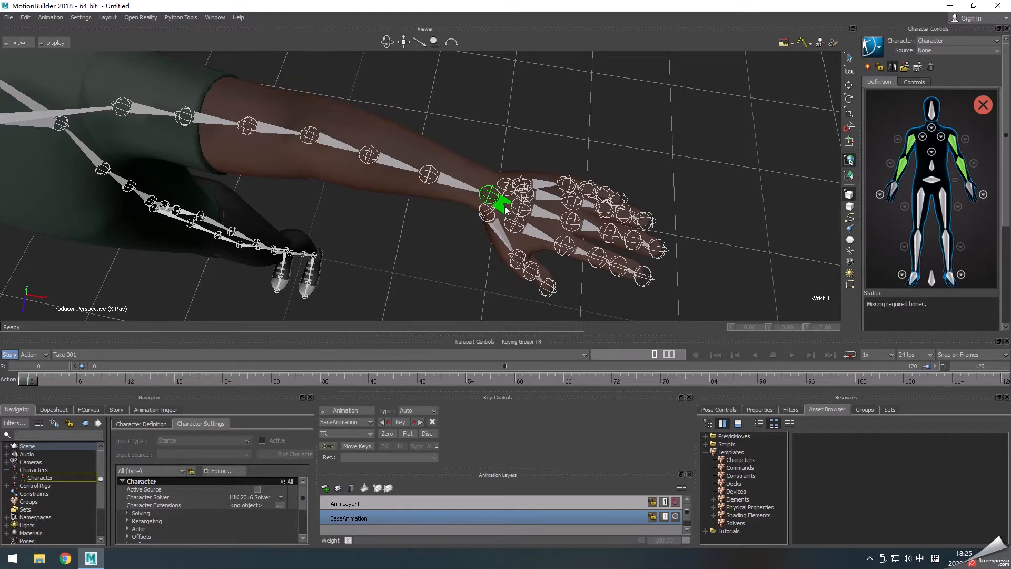
{"action": "scroll", "coordinate": [530, 200], "scroll_direction": "up", "scroll_amount": 5}
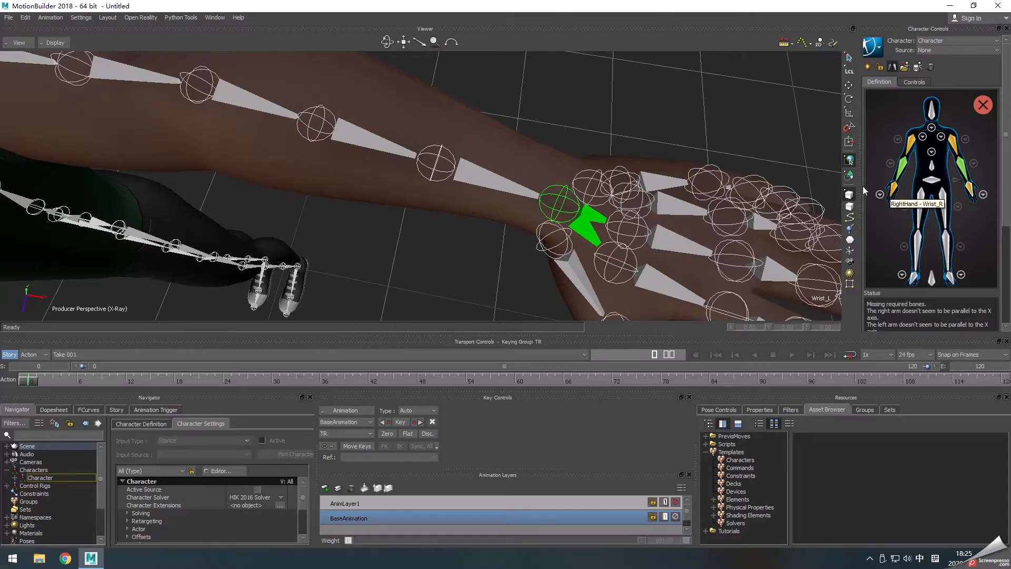
Step: Assign Root_M to the hips slot and the left and right hip joints to the matching upper leg slots
{"action": "scroll", "coordinate": [480, 216], "scroll_direction": "down", "scroll_amount": 6}
{"action": "left_click_drag", "start_coordinate": [372, 209], "coordinate": [332, 176], "text": "alt"}
{"action": "middle_click_drag", "start_coordinate": [333, 176], "coordinate": [334, 159], "text": "alt"}
{"action": "right_click_drag", "start_coordinate": [334, 159], "coordinate": [381, 178], "text": "alt"}
{"action": "middle_click_drag", "start_coordinate": [382, 178], "coordinate": [400, 193], "text": "alt"}
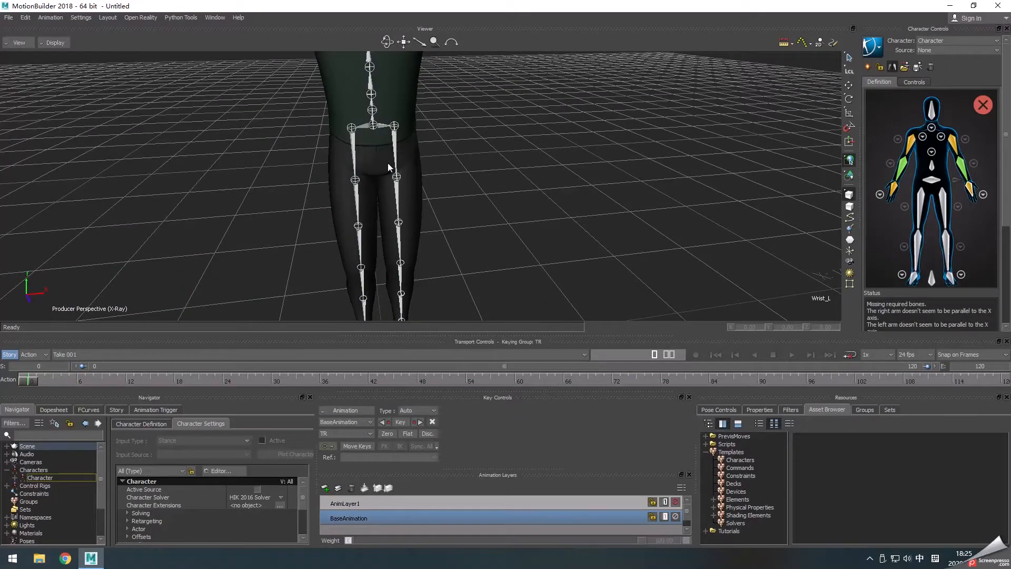
{"action": "left_click_drag", "start_coordinate": [388, 164], "coordinate": [369, 139], "text": "alt"}
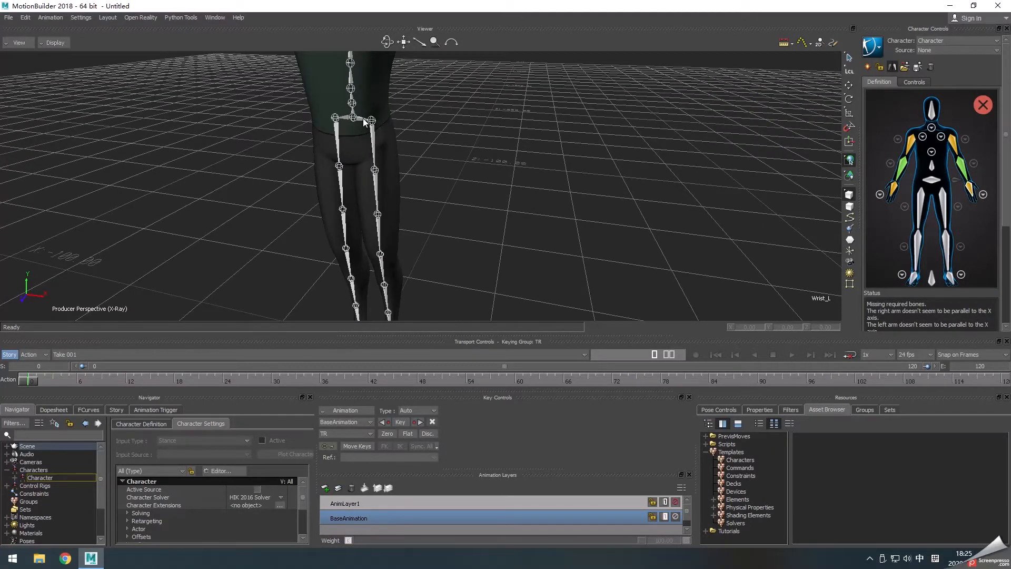
{"action": "left_click", "coordinate": [362, 119]}
{"action": "left_click", "coordinate": [372, 141]}
{"action": "right_click", "coordinate": [950, 208]}
{"action": "left_click", "coordinate": [951, 207]}
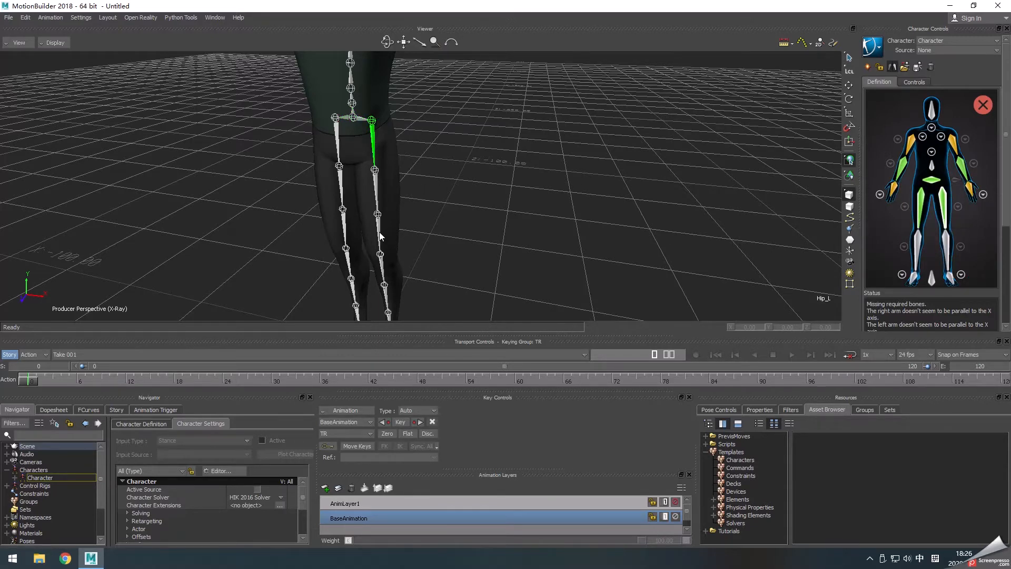
Step: Assign the Knee_L joint and its right counterpart to the left and right lower leg slots
{"action": "middle_click_drag", "start_coordinate": [381, 251], "coordinate": [402, 161], "text": "alt"}
{"action": "left_click", "coordinate": [403, 161]}
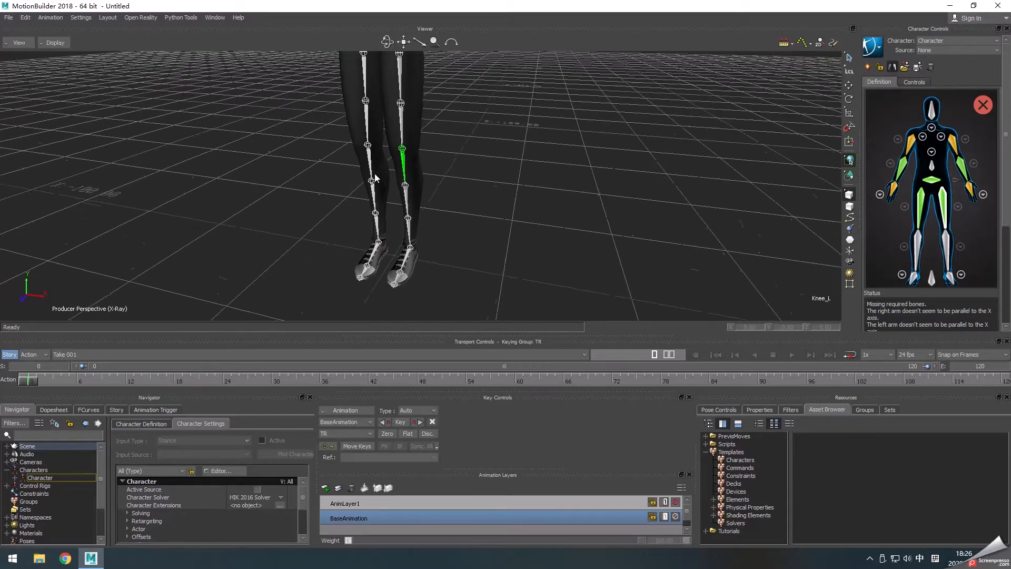
{"action": "left_click_drag", "start_coordinate": [374, 176], "coordinate": [368, 152], "text": "alt"}
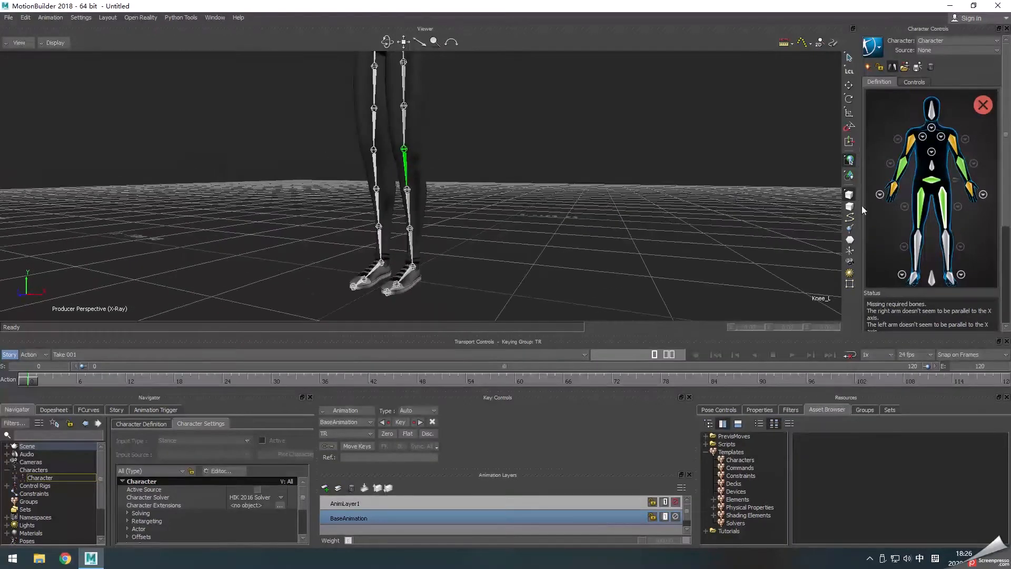
{"action": "right_click", "coordinate": [946, 240]}
{"action": "left_click", "coordinate": [947, 245]}
Step: Assign the Ankle_L joint and its right counterpart to the left and right foot slots
{"action": "middle_click_drag", "start_coordinate": [376, 276], "coordinate": [448, 221], "text": "alt"}
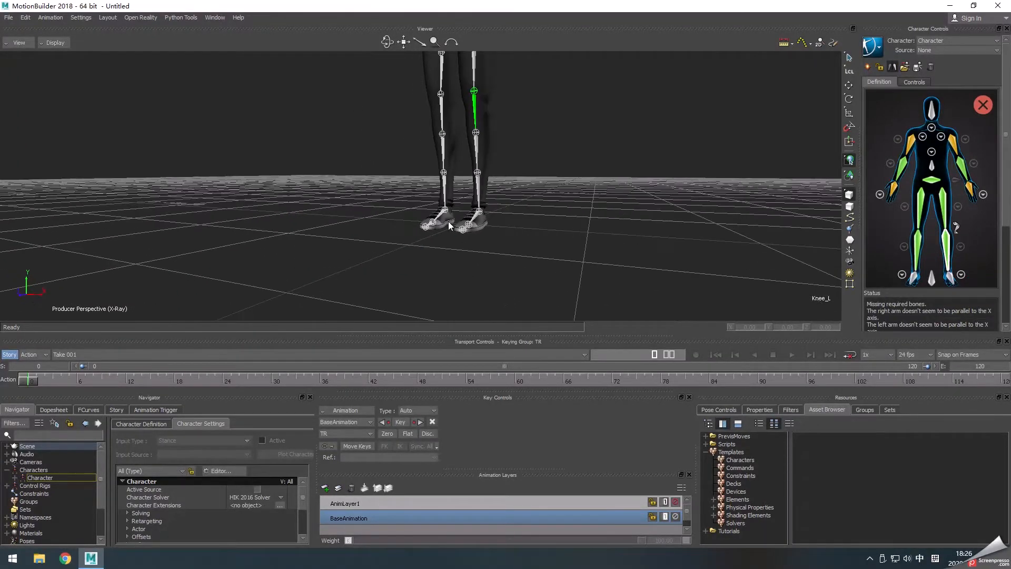
{"action": "right_click_drag", "start_coordinate": [447, 221], "coordinate": [571, 248], "text": "alt"}
{"action": "middle_click_drag", "start_coordinate": [571, 248], "coordinate": [465, 182], "text": "alt"}
{"action": "left_click_drag", "start_coordinate": [464, 182], "coordinate": [421, 217], "text": "alt"}
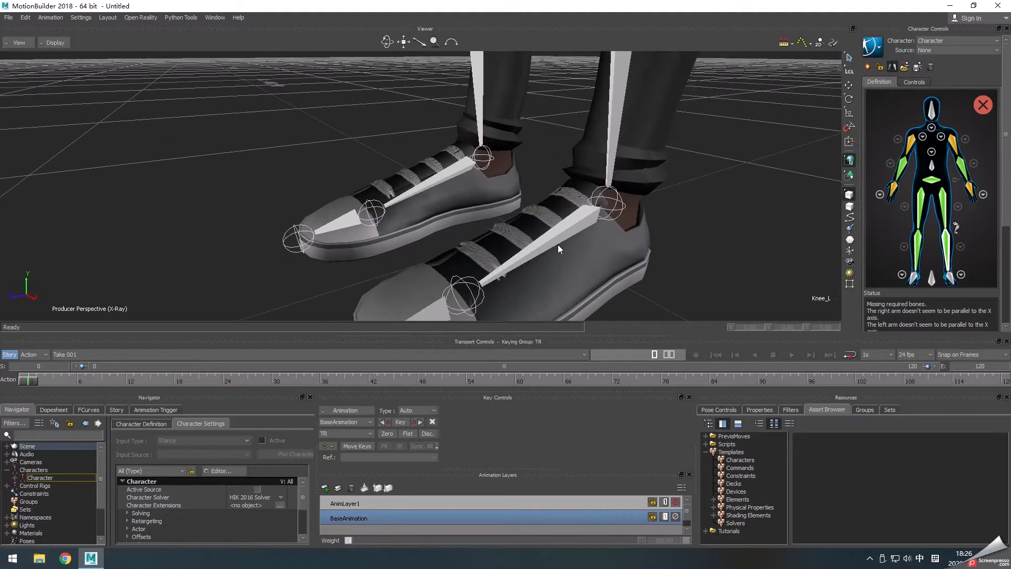
{"action": "left_click", "coordinate": [558, 242]}
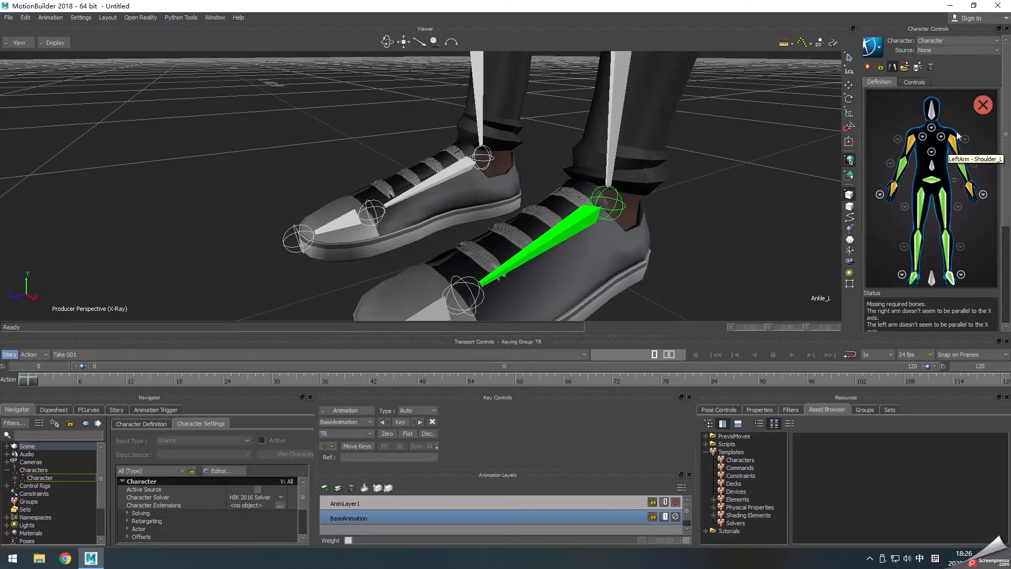
Step: Check the arms' alignment with the X axis and highlight the word about being parallel in the status text
{"action": "scroll", "coordinate": [433, 179], "scroll_direction": "down", "scroll_amount": 4}
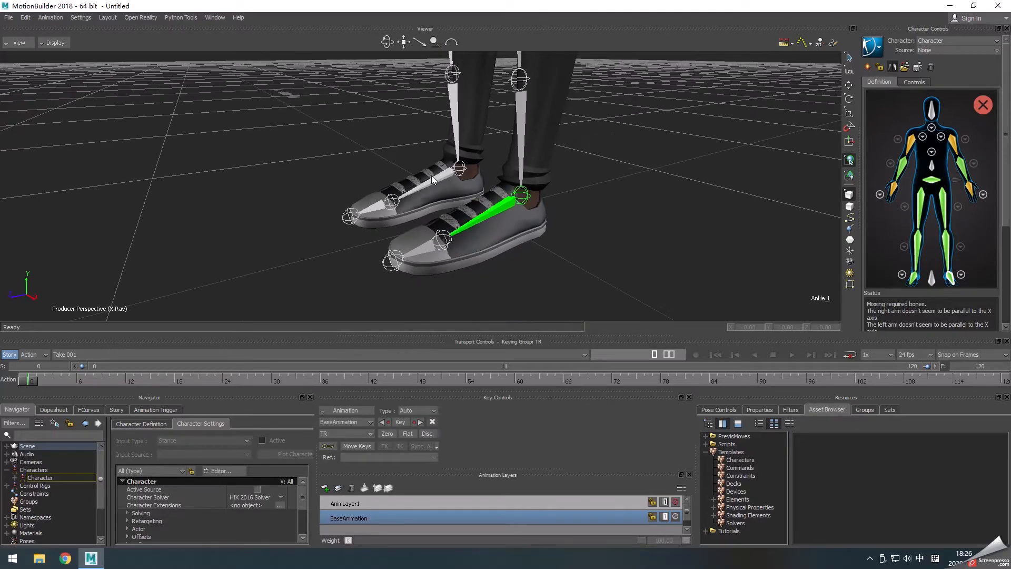
{"action": "middle_click_drag", "start_coordinate": [621, 111], "coordinate": [594, 239], "text": "alt"}
{"action": "scroll", "coordinate": [421, 186], "scroll_direction": "down", "scroll_amount": 4}
{"action": "middle_click_drag", "start_coordinate": [548, 113], "coordinate": [523, 219], "text": "alt"}
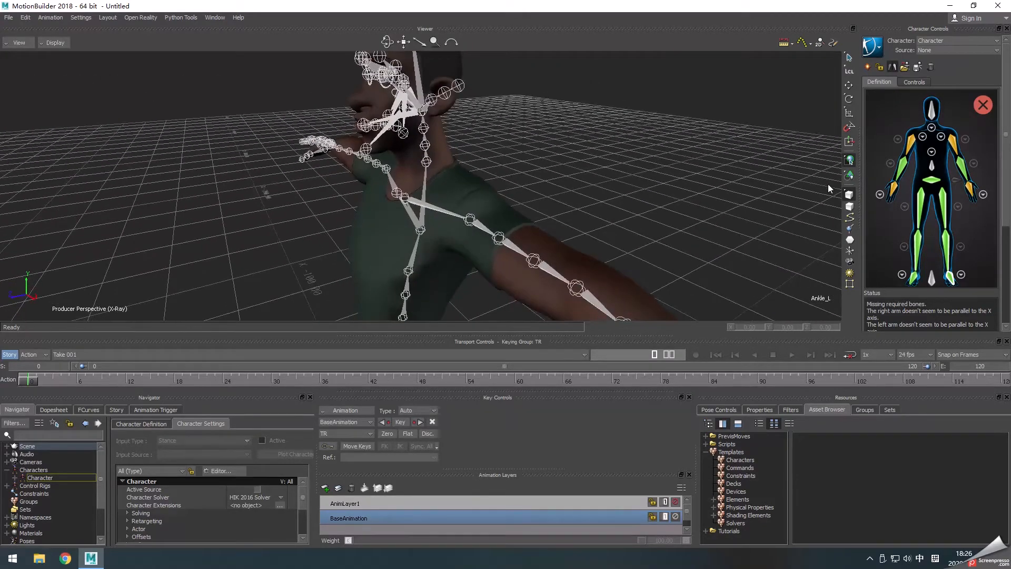
{"action": "left_click_drag", "start_coordinate": [953, 312], "coordinate": [970, 315]}
{"action": "left_click_drag", "start_coordinate": [598, 261], "coordinate": [528, 230], "text": "alt"}
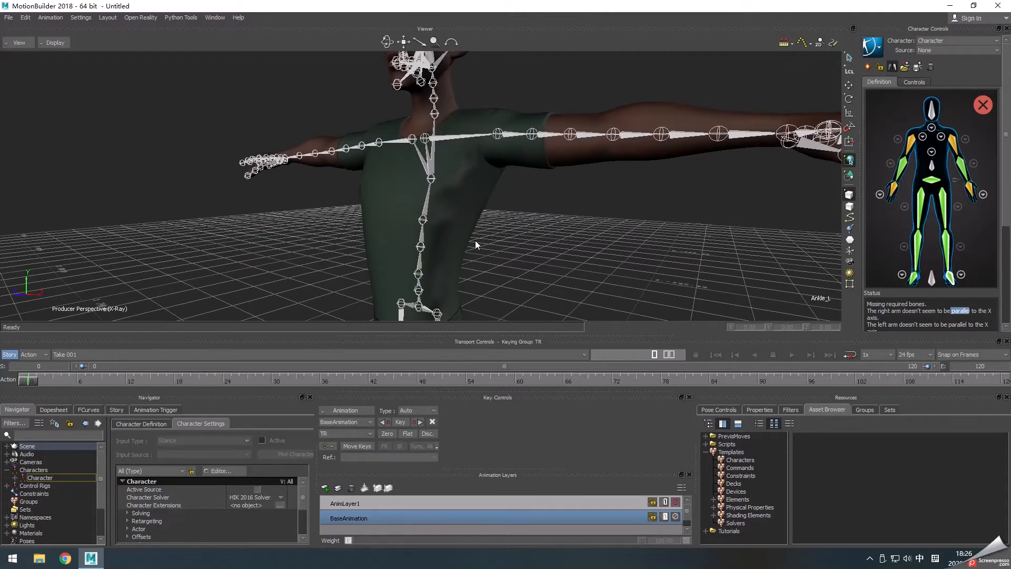
Step: Duplicate the RootPart1_M joint just above the hips and assign RootPart1_M to the spine slot
{"action": "middle_click_drag", "start_coordinate": [475, 241], "coordinate": [485, 212], "text": "alt"}
{"action": "right_click_drag", "start_coordinate": [485, 212], "coordinate": [532, 244], "text": "alt"}
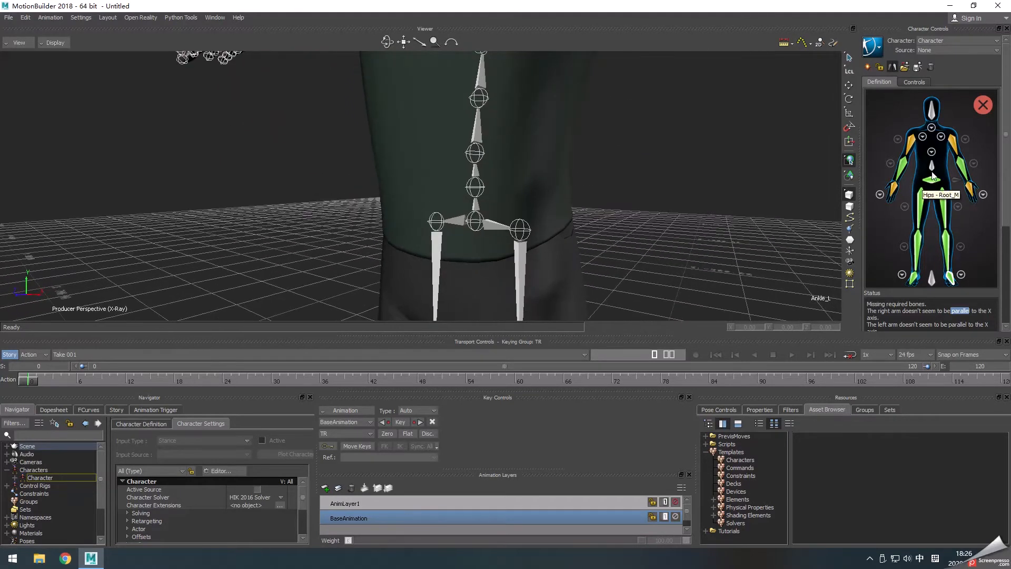
{"action": "right_click", "coordinate": [485, 180]}
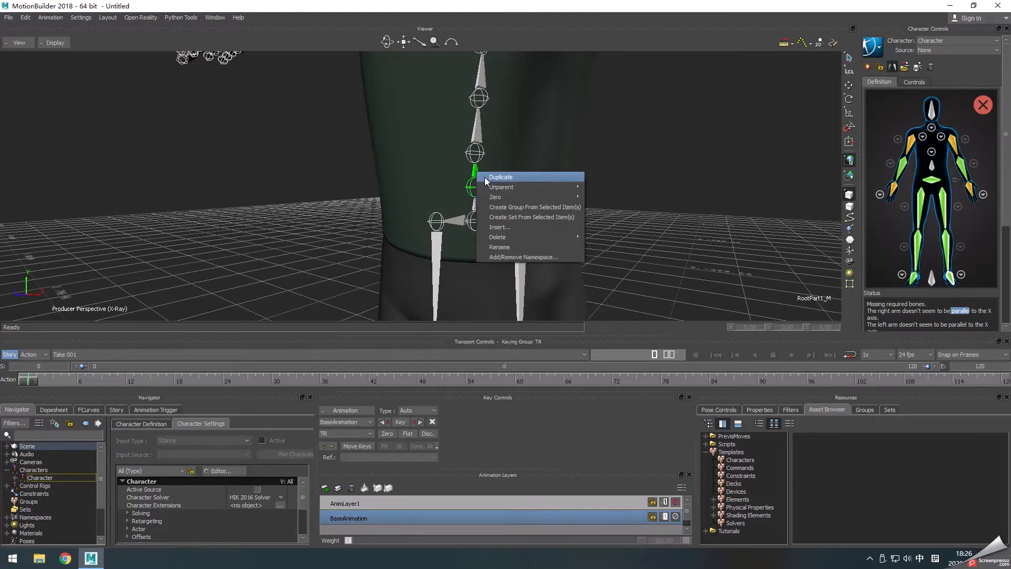
{"action": "left_click", "coordinate": [487, 177]}
{"action": "right_click", "coordinate": [475, 176]}
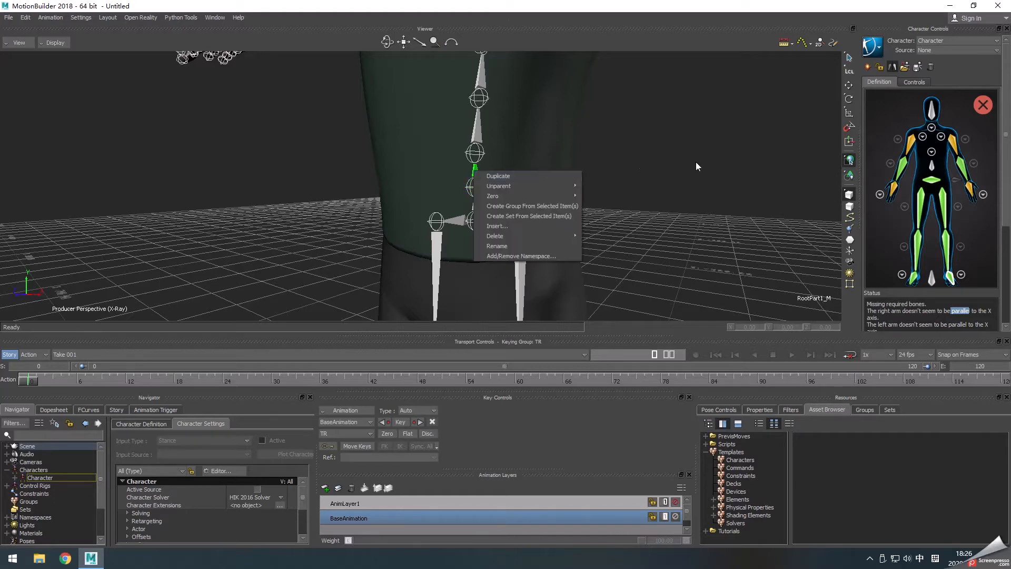
{"action": "right_click", "coordinate": [931, 169]}
{"action": "left_click", "coordinate": [940, 173]}
Step: Select the Head_M joint at the top of the neck from a side view of the head
{"action": "middle_click_drag", "start_coordinate": [641, 152], "coordinate": [651, 241], "text": "alt"}
{"action": "scroll", "coordinate": [651, 242], "scroll_direction": "down", "scroll_amount": 3}
{"action": "left_click_drag", "start_coordinate": [634, 245], "coordinate": [677, 239], "text": "alt"}
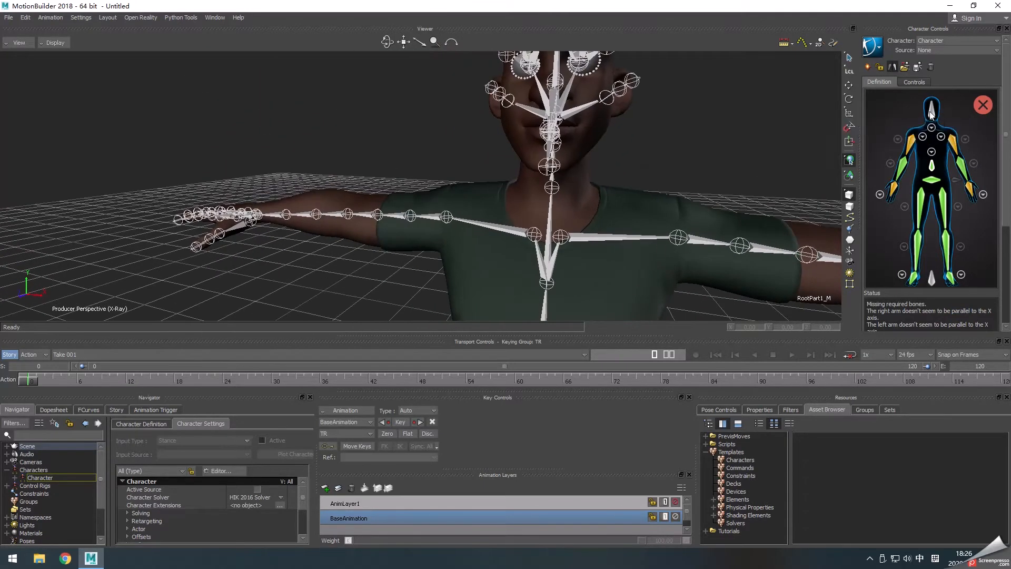
{"action": "middle_click_drag", "start_coordinate": [621, 91], "coordinate": [629, 156], "text": "alt"}
{"action": "left_click_drag", "start_coordinate": [630, 157], "coordinate": [442, 187], "text": "alt"}
{"action": "left_click", "coordinate": [359, 155]}
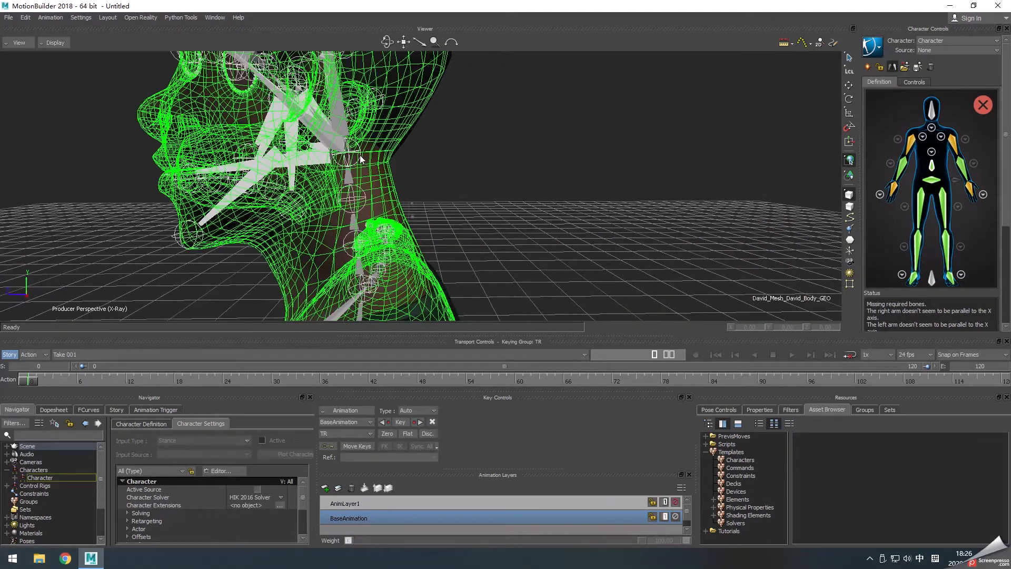
{"action": "left_click", "coordinate": [343, 134]}
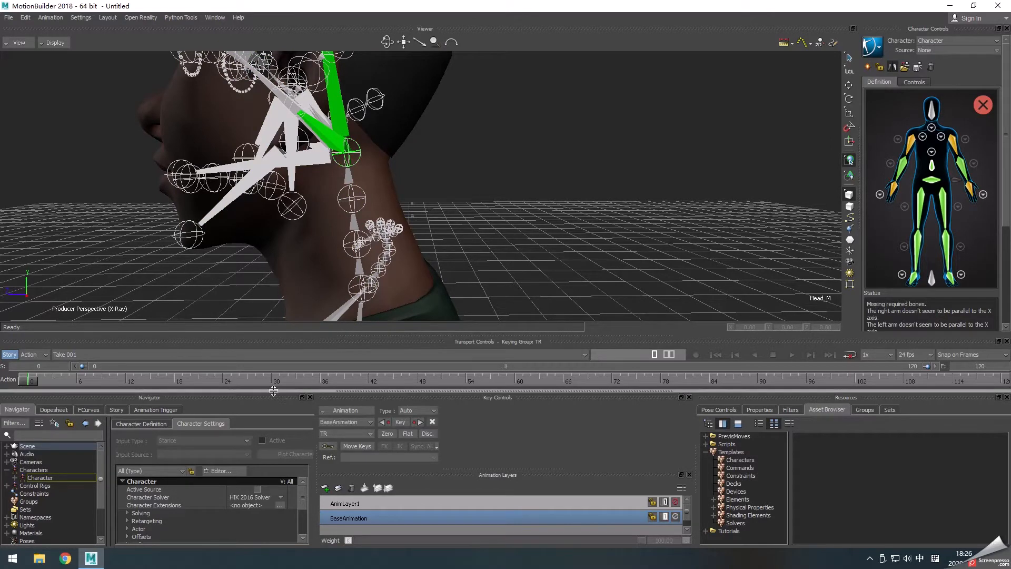
Step: Expand the Root_M joint hierarchy in the scene tree through the spine joints down to the children of Chest_M
{"action": "left_click_drag", "start_coordinate": [415, 391], "coordinate": [422, 298]}
{"action": "left_click", "coordinate": [6, 351]}
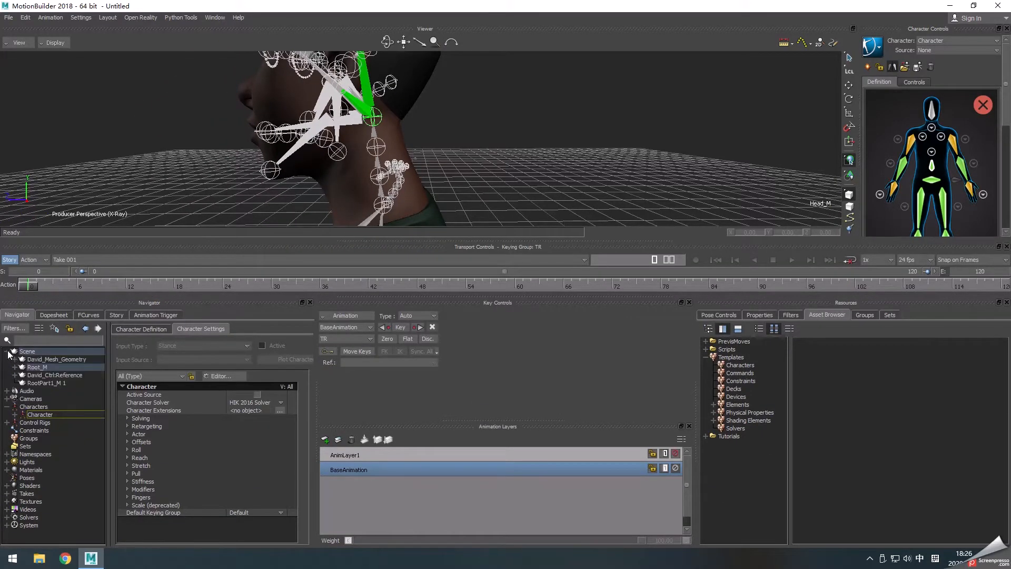
{"action": "left_click", "coordinate": [15, 367]}
{"action": "left_click", "coordinate": [23, 383]}
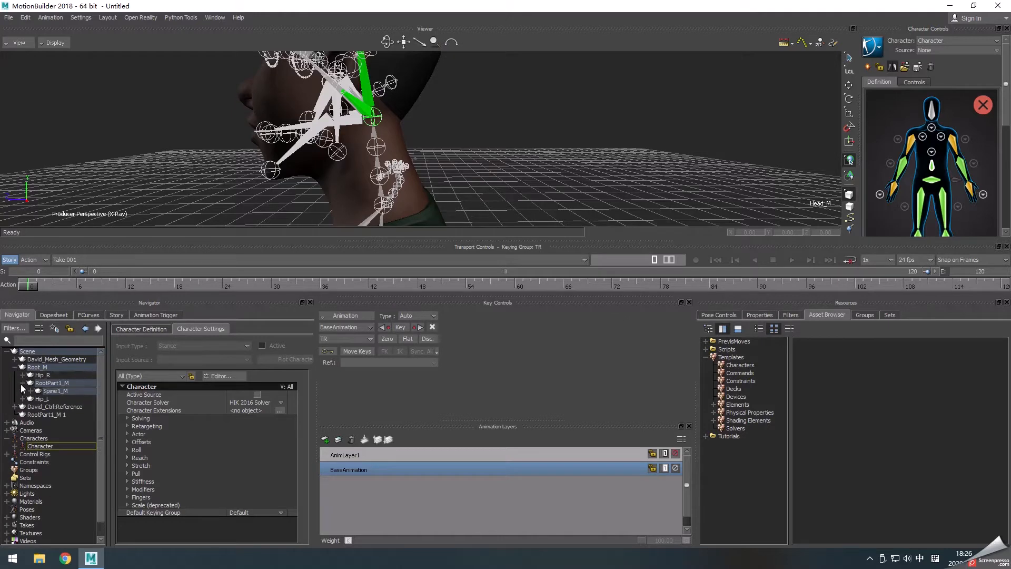
{"action": "left_click", "coordinate": [31, 391]}
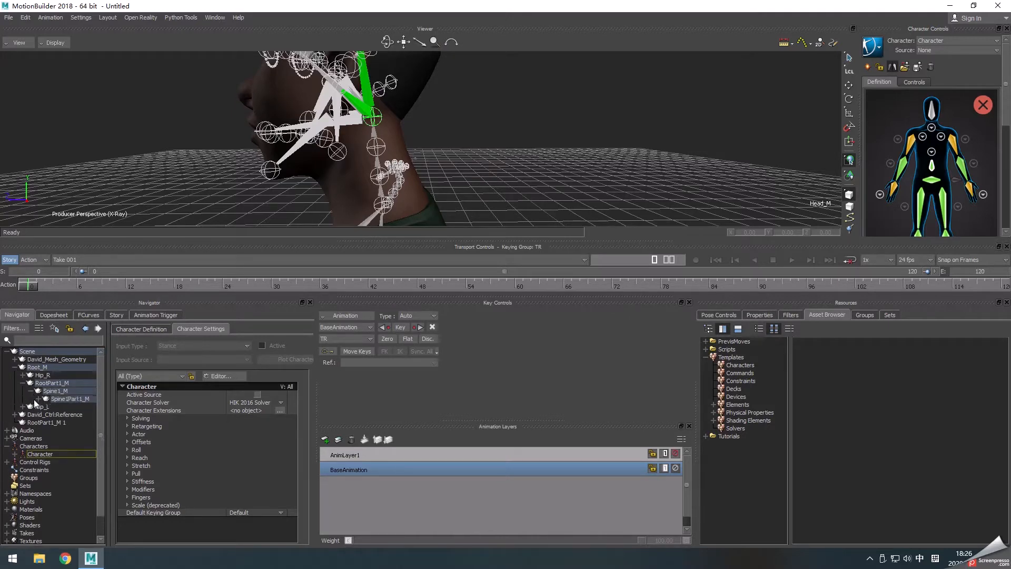
{"action": "left_click", "coordinate": [39, 399]}
{"action": "left_click", "coordinate": [47, 407]}
{"action": "left_click", "coordinate": [55, 414]}
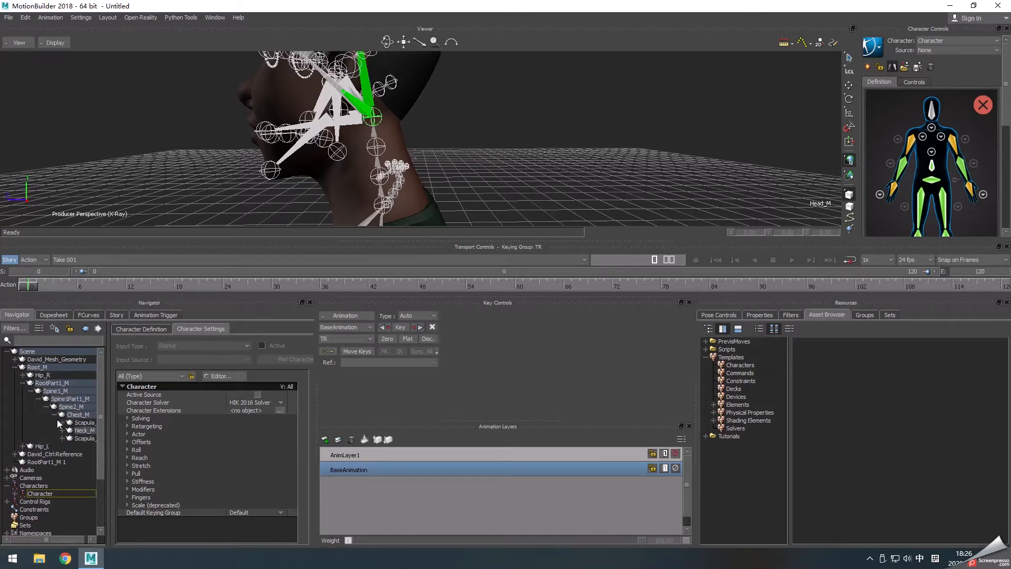
{"action": "left_click_drag", "start_coordinate": [107, 437], "coordinate": [128, 437]}
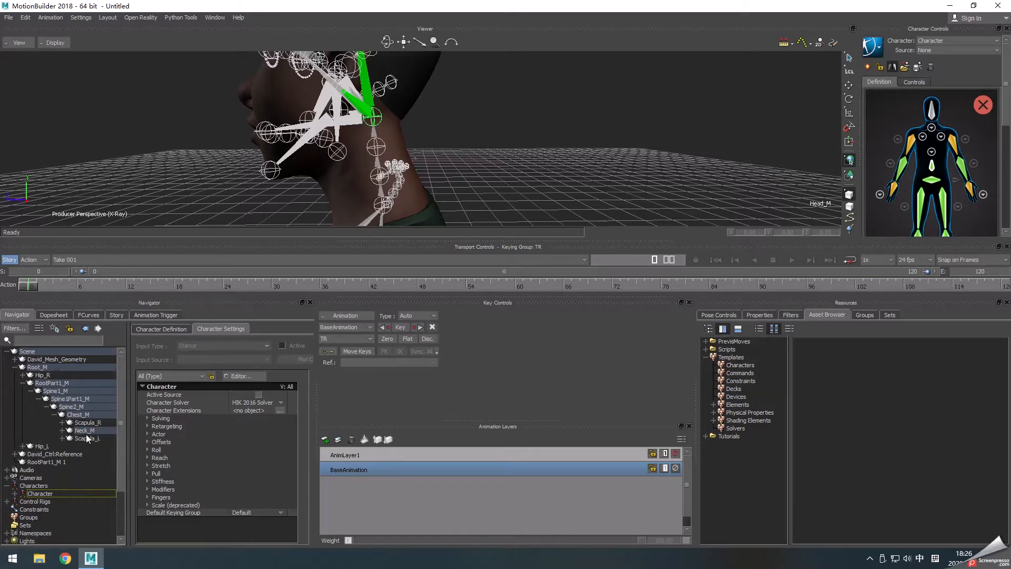
Step: Locate Head_M at the end of the Neck_M chain in the scene tree and assign it to the head slot
{"action": "left_click", "coordinate": [82, 430]}
{"action": "left_click", "coordinate": [62, 430]}
{"action": "left_click", "coordinate": [70, 438]}
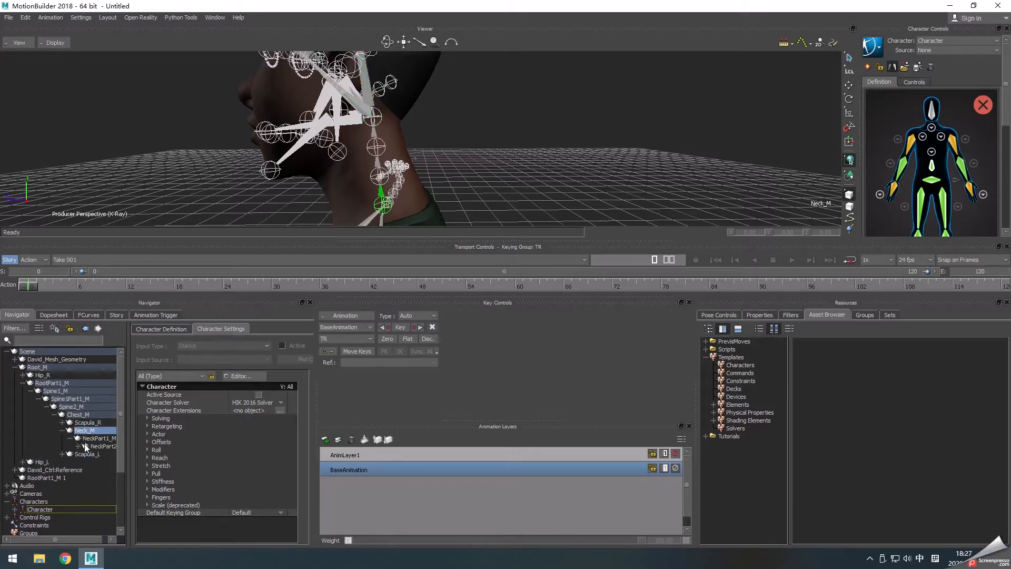
{"action": "left_click", "coordinate": [78, 446]}
{"action": "left_click", "coordinate": [99, 453]}
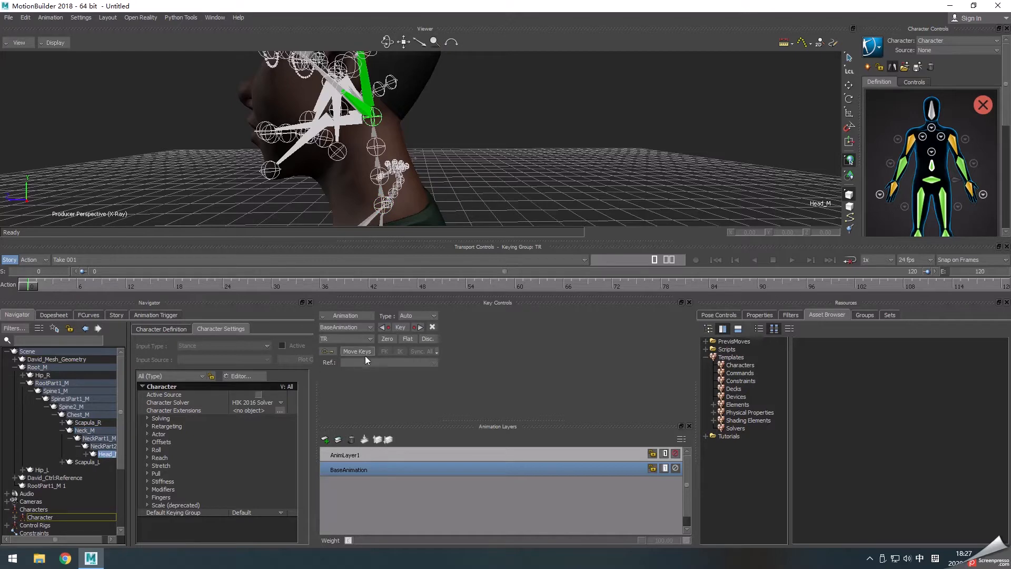
{"action": "left_click", "coordinate": [101, 446]}
{"action": "left_click", "coordinate": [104, 453]}
{"action": "right_click", "coordinate": [938, 121]}
{"action": "left_click", "coordinate": [964, 121]}
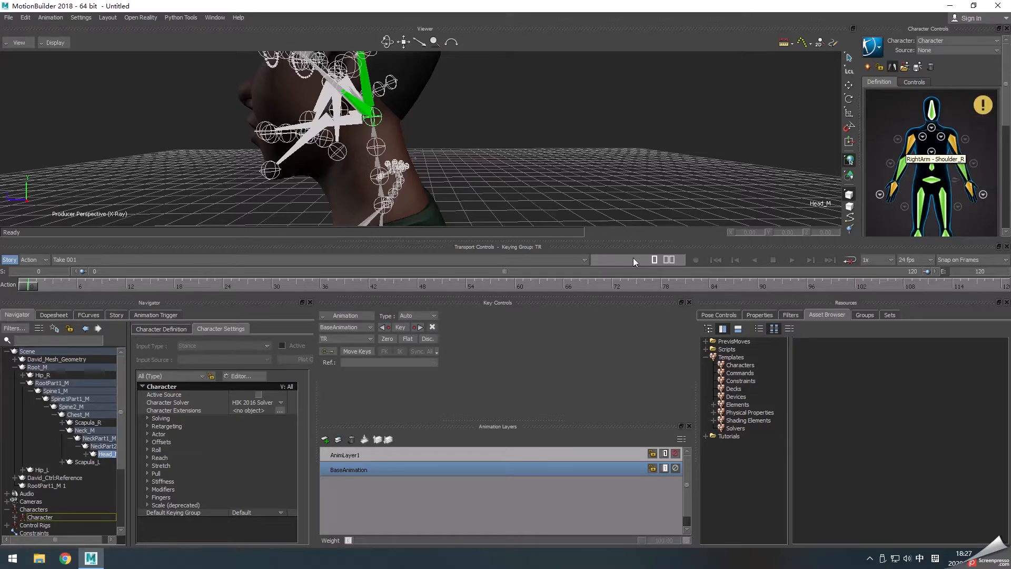
{"action": "left_click_drag", "start_coordinate": [577, 240], "coordinate": [580, 336]}
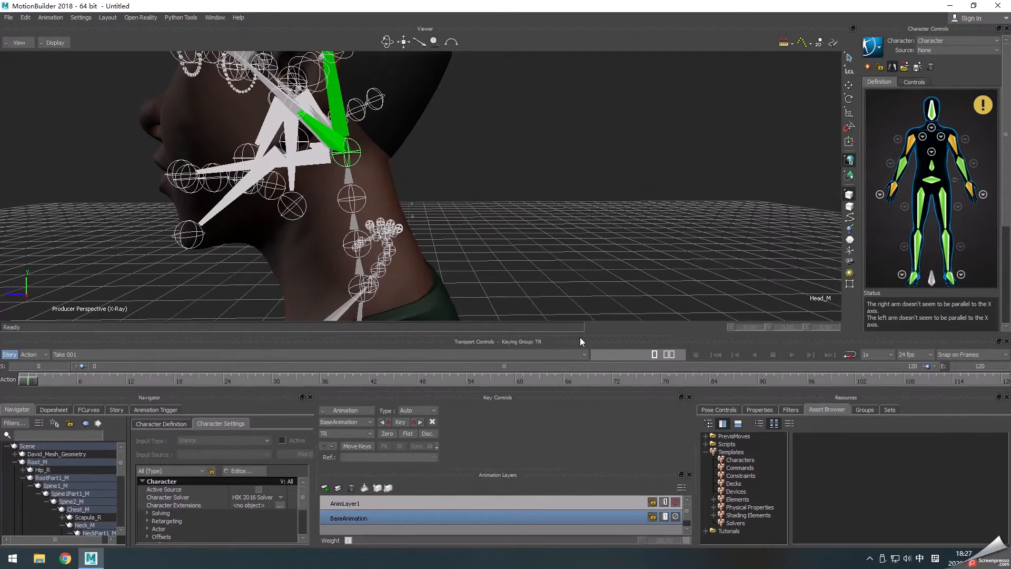
Step: Examine the arms' alignment with the X axis in a front view of the character
{"action": "mouse_move", "coordinate": [987, 110]}
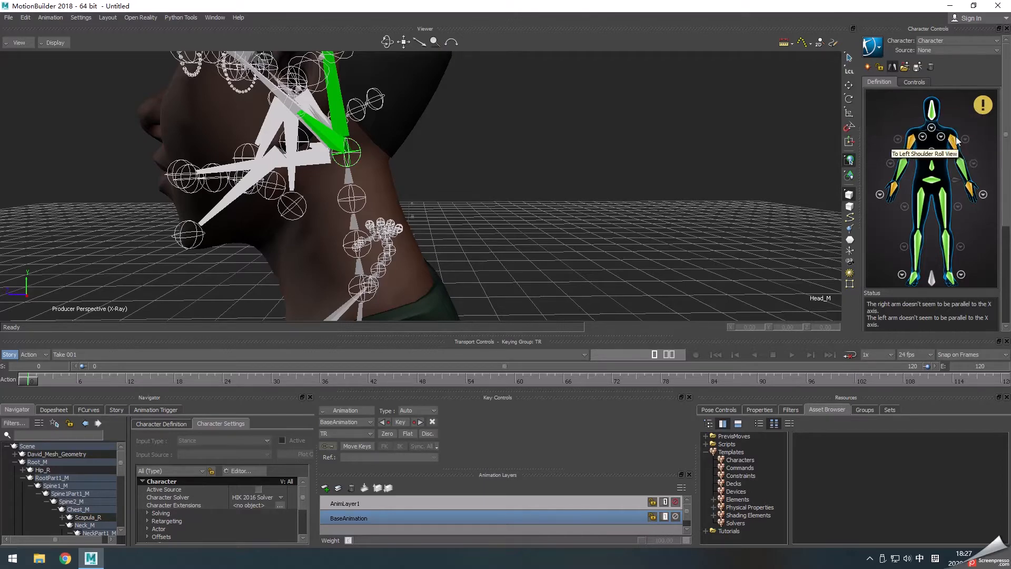
{"action": "scroll", "coordinate": [534, 173], "scroll_direction": "down", "scroll_amount": 6}
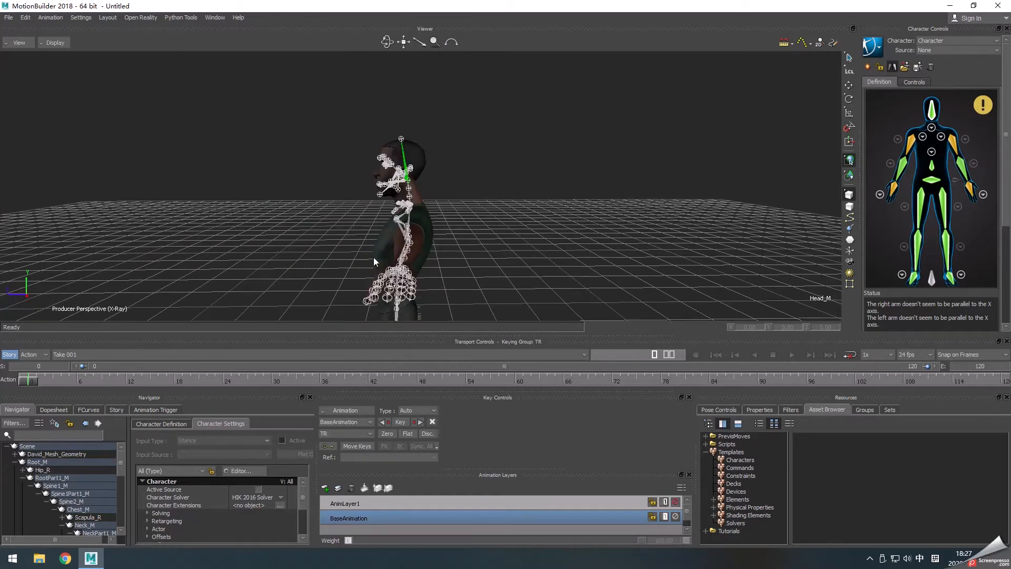
{"action": "left_click_drag", "start_coordinate": [374, 257], "coordinate": [473, 254], "text": "ctrl+shift"}
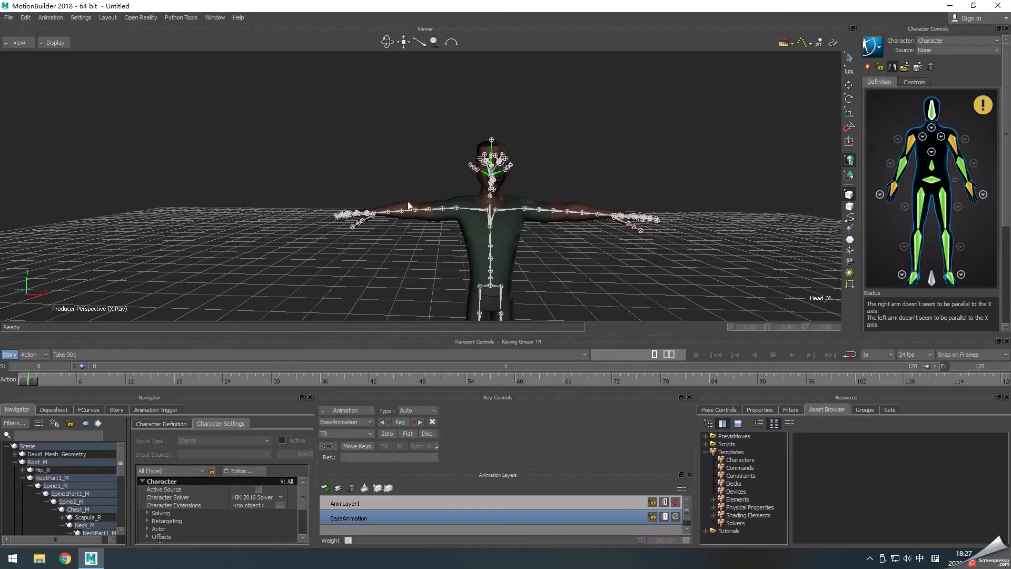
{"action": "left_click_drag", "start_coordinate": [541, 268], "coordinate": [525, 180], "text": "shift"}
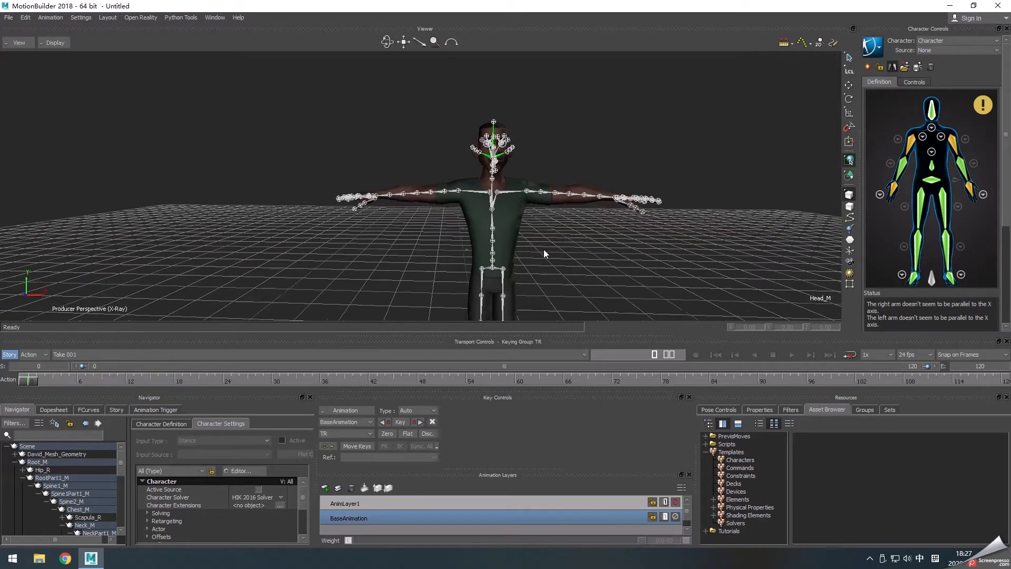
{"action": "scroll", "coordinate": [576, 223], "scroll_direction": "down", "scroll_amount": 2}
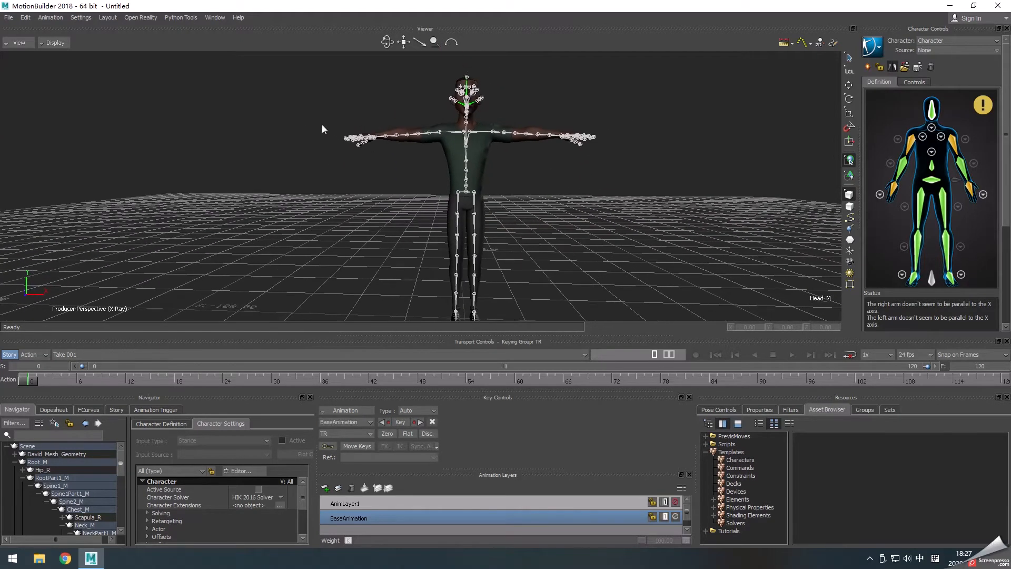
{"action": "left_click_drag", "start_coordinate": [526, 133], "coordinate": [482, 180], "text": "shift"}
{"action": "scroll", "coordinate": [527, 197], "scroll_direction": "up", "scroll_amount": 5}
{"action": "scroll", "coordinate": [528, 198], "scroll_direction": "up", "scroll_amount": 2}
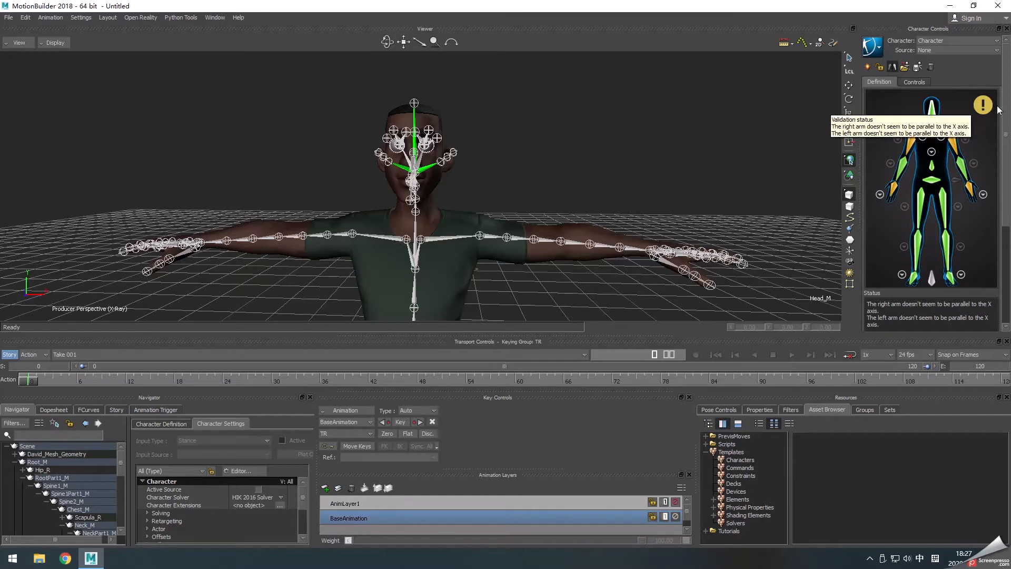
Step: Assign the Neck_M joint at the base of the neck to the lowest slot in the detailed neck view
{"action": "left_click", "coordinate": [931, 128]}
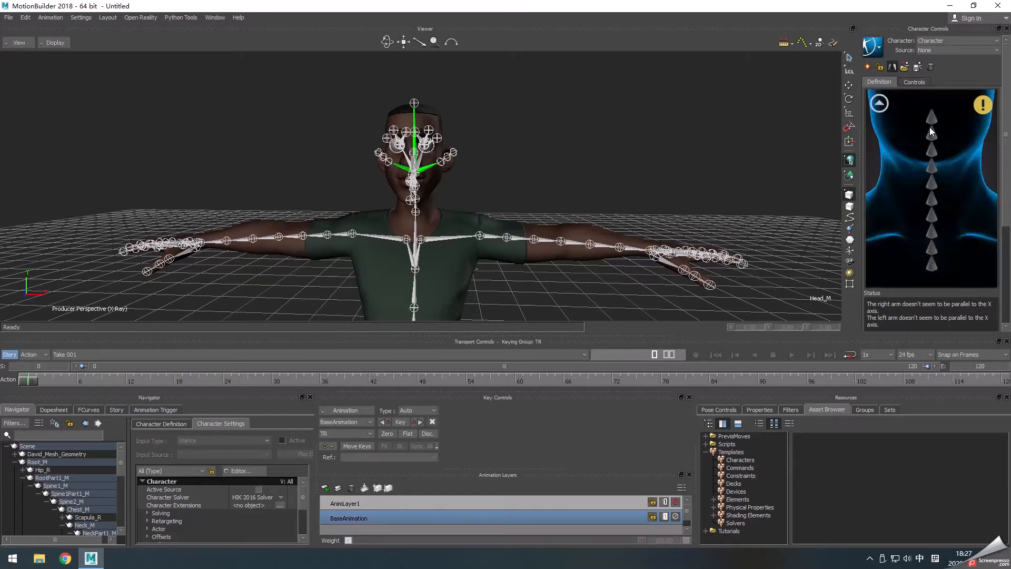
{"action": "left_click_drag", "start_coordinate": [547, 209], "coordinate": [410, 201], "text": "ctrl+shift"}
{"action": "scroll", "coordinate": [411, 204], "scroll_direction": "up", "scroll_amount": 5}
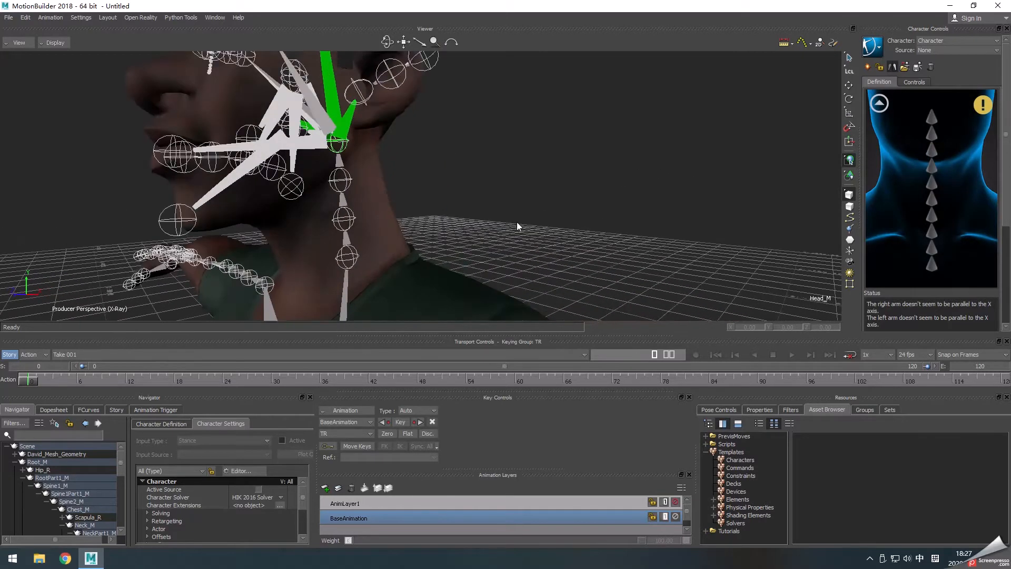
{"action": "left_click", "coordinate": [350, 245]}
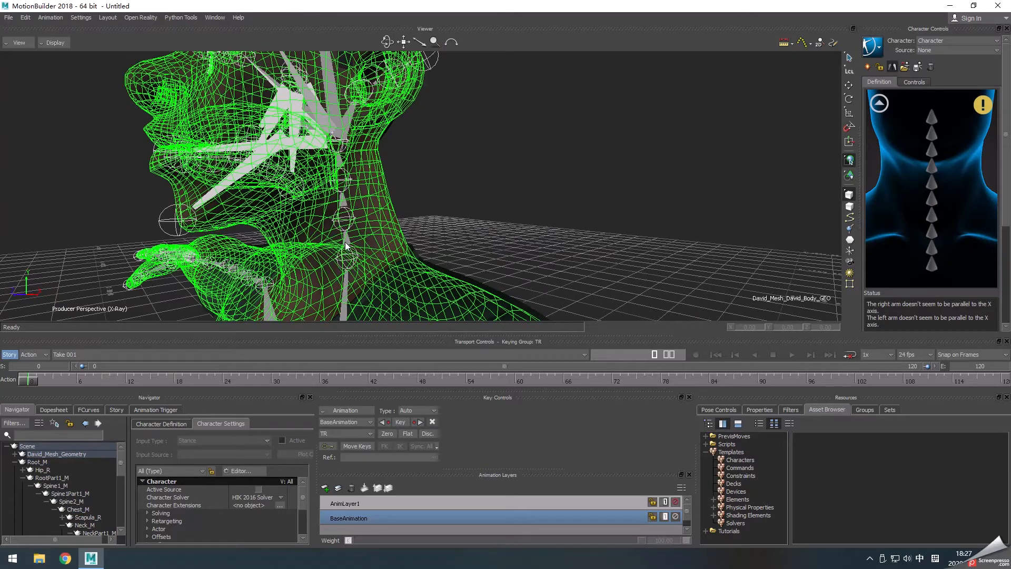
{"action": "left_click", "coordinate": [346, 245]}
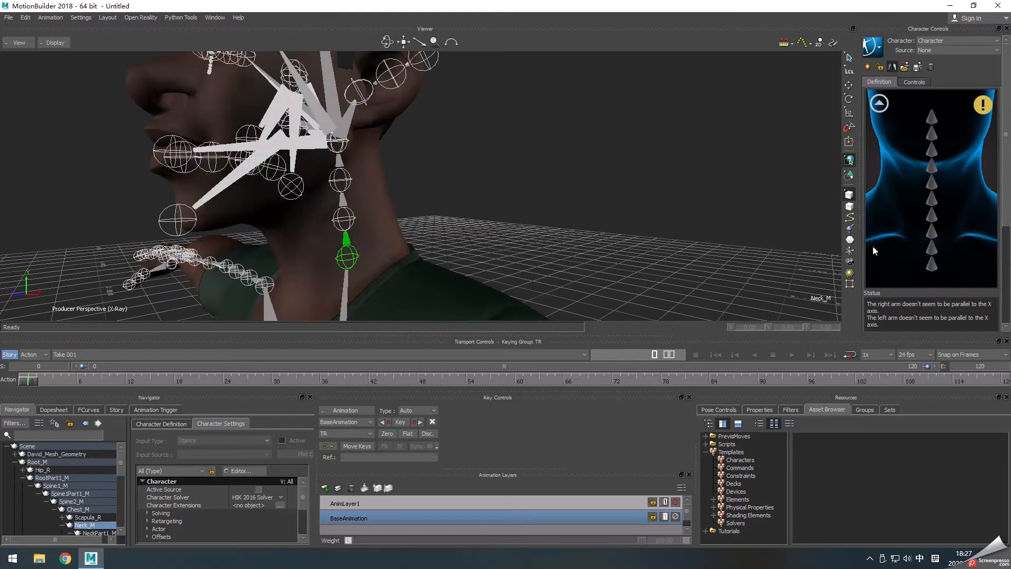
{"action": "right_click", "coordinate": [931, 263]}
{"action": "left_click", "coordinate": [936, 268]}
Step: Assign the NeckPart1_M joint to the second neck slot from the bottom
{"action": "left_click", "coordinate": [343, 204]}
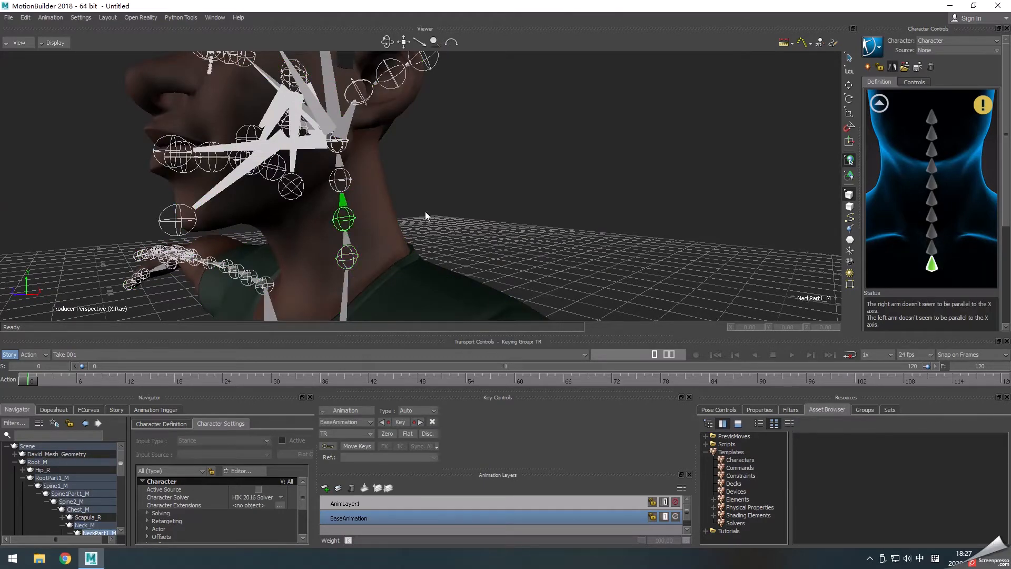
{"action": "right_click", "coordinate": [931, 249]}
{"action": "left_click", "coordinate": [937, 253]}
Step: Examine the joint chain from the shoulders to the hips and the additional spine slots of the character definition
{"action": "middle_click_drag", "start_coordinate": [521, 258], "coordinate": [535, 220], "text": "alt"}
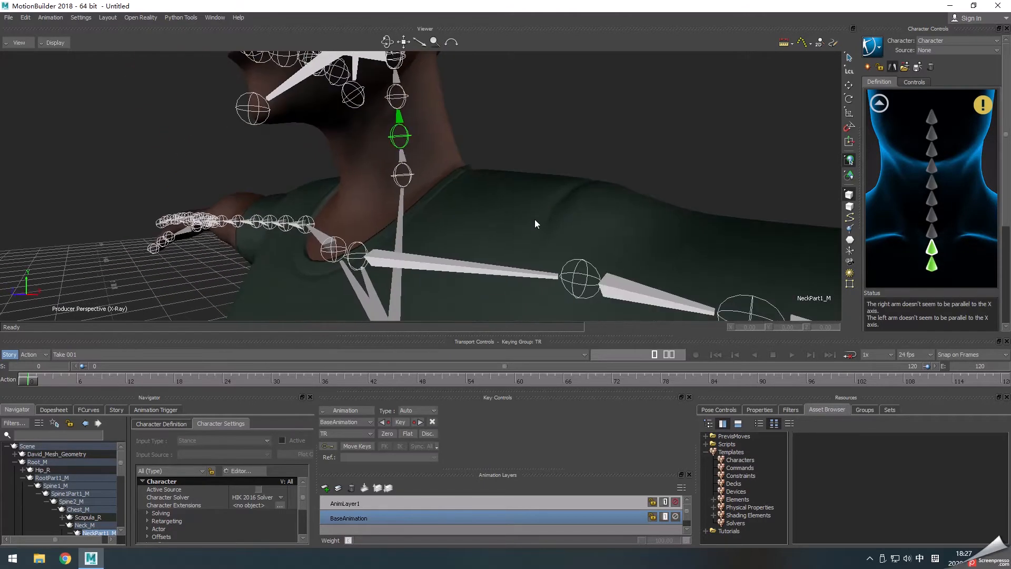
{"action": "scroll", "coordinate": [535, 220], "scroll_direction": "down", "scroll_amount": 2}
{"action": "left_click", "coordinate": [446, 246]}
{"action": "left_click_drag", "start_coordinate": [430, 257], "coordinate": [481, 282], "text": "alt"}
{"action": "middle_click_drag", "start_coordinate": [481, 282], "coordinate": [476, 239], "text": "alt"}
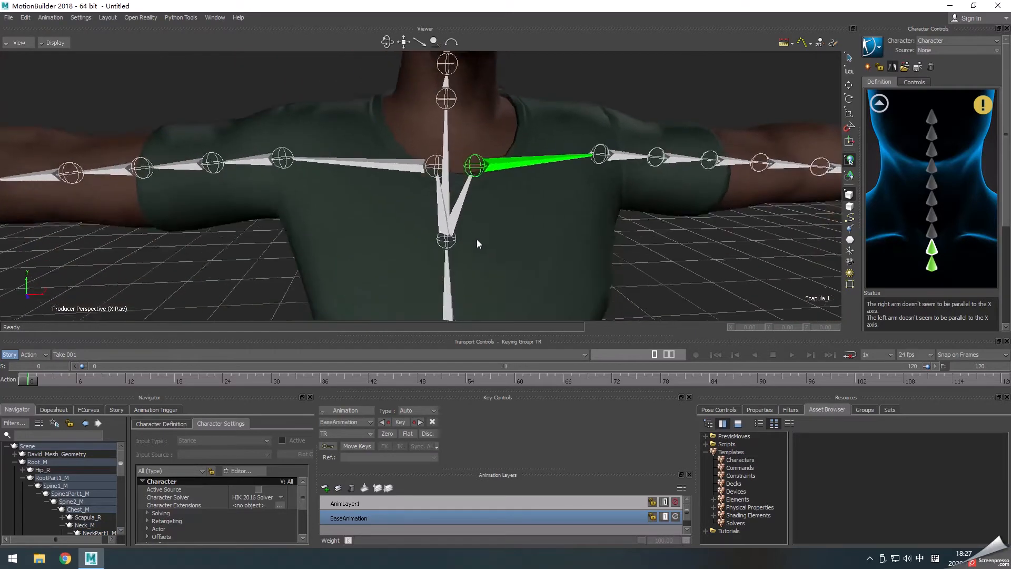
{"action": "right_click_drag", "start_coordinate": [476, 239], "coordinate": [417, 241], "text": "alt"}
{"action": "middle_click_drag", "start_coordinate": [453, 264], "coordinate": [457, 191], "text": "alt"}
{"action": "left_click", "coordinate": [879, 103]}
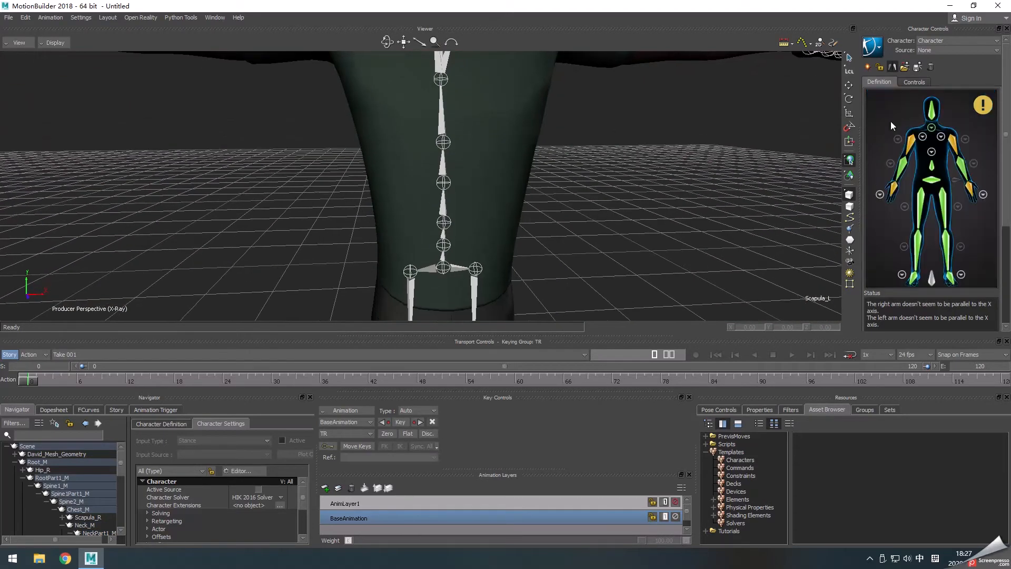
{"action": "left_click", "coordinate": [932, 160]}
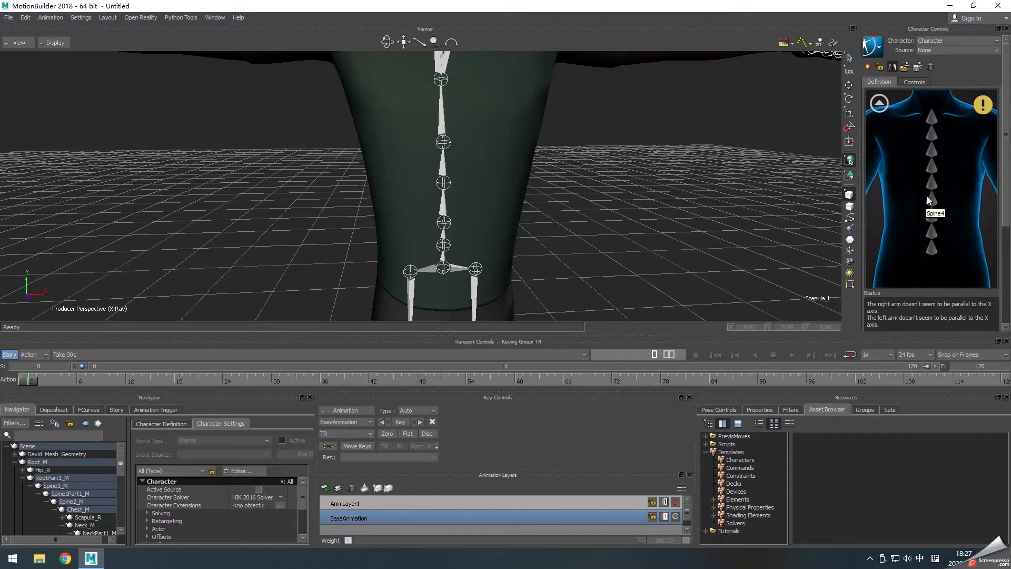
{"action": "right_click_drag", "start_coordinate": [531, 214], "coordinate": [495, 182], "text": "alt"}
{"action": "middle_click_drag", "start_coordinate": [507, 172], "coordinate": [510, 233], "text": "alt"}
{"action": "left_click_drag", "start_coordinate": [510, 232], "coordinate": [510, 262], "text": "alt"}
{"action": "left_click", "coordinate": [879, 103]}
{"action": "right_click_drag", "start_coordinate": [510, 262], "coordinate": [459, 229], "text": "alt"}
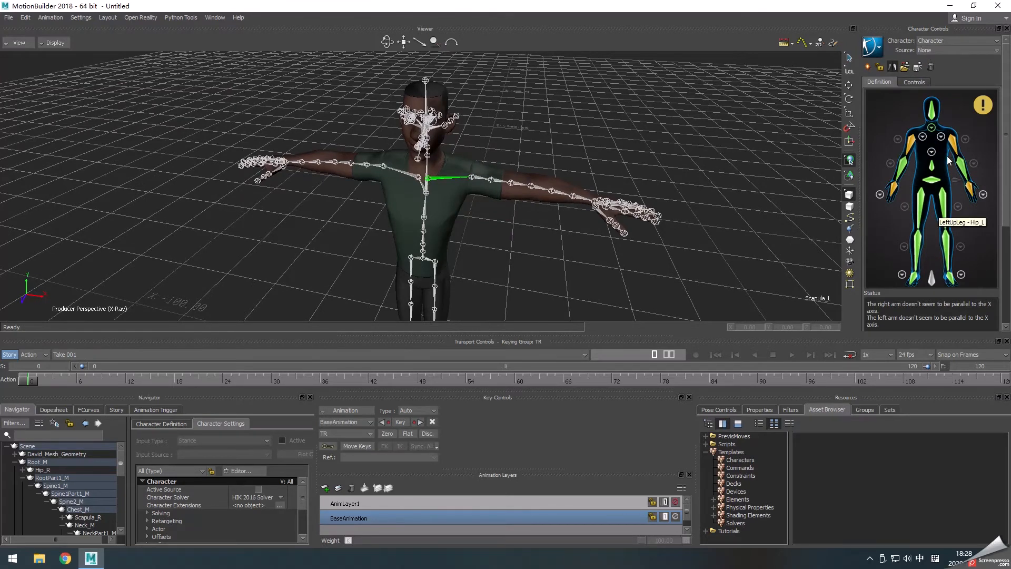
Step: Review the settings for saving and loading a skeleton definition template, closing them without applying anything
{"action": "left_click", "coordinate": [918, 67]}
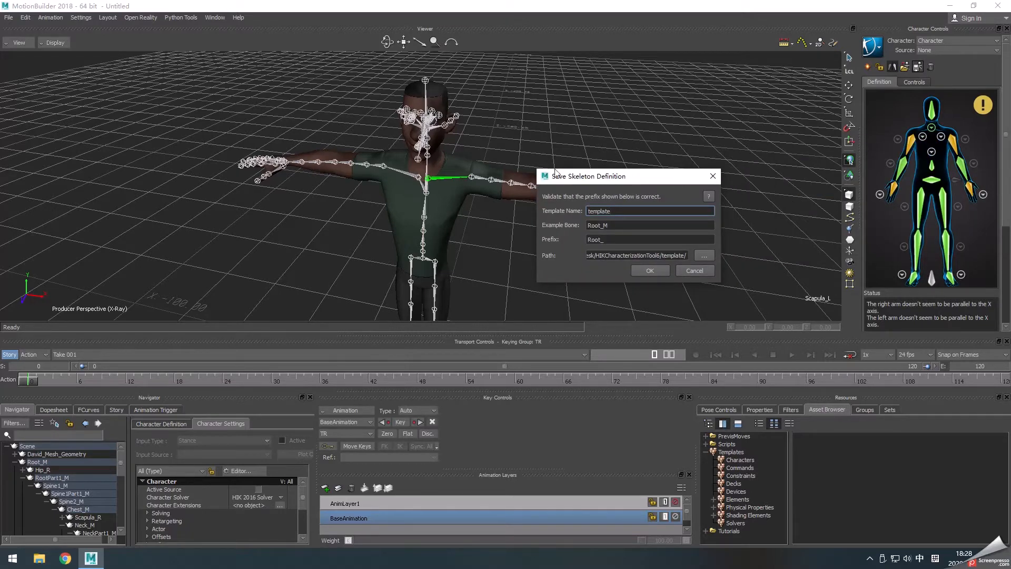
{"action": "left_click", "coordinate": [689, 270]}
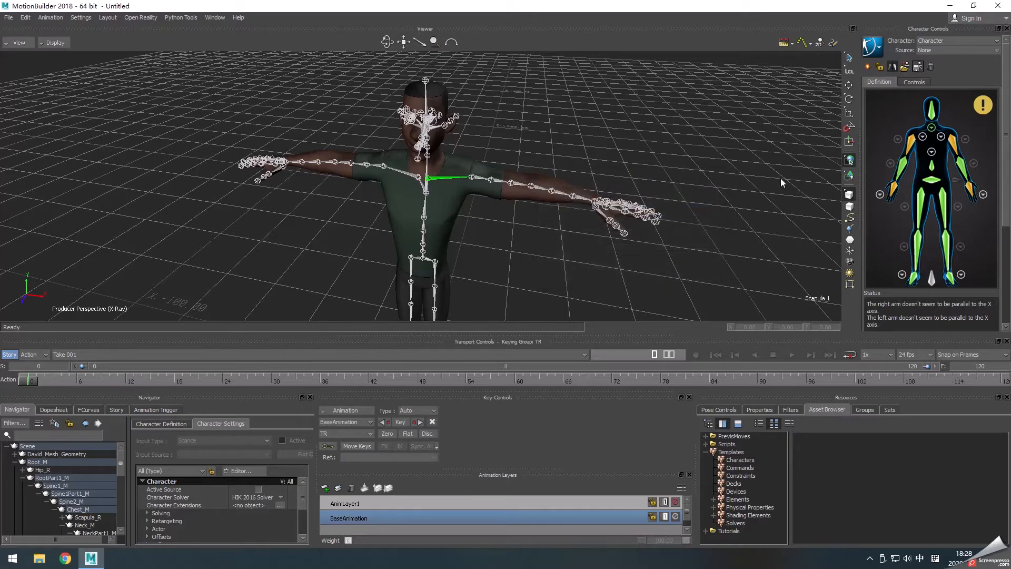
{"action": "left_click", "coordinate": [915, 68]}
{"action": "left_click_drag", "start_coordinate": [935, 150], "coordinate": [520, 189]}
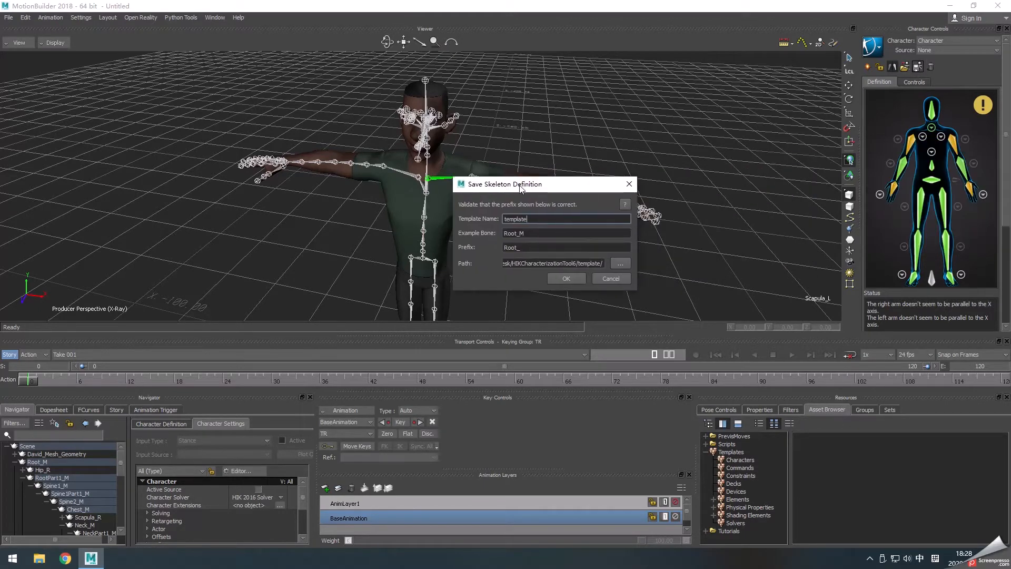
{"action": "left_click", "coordinate": [605, 278]}
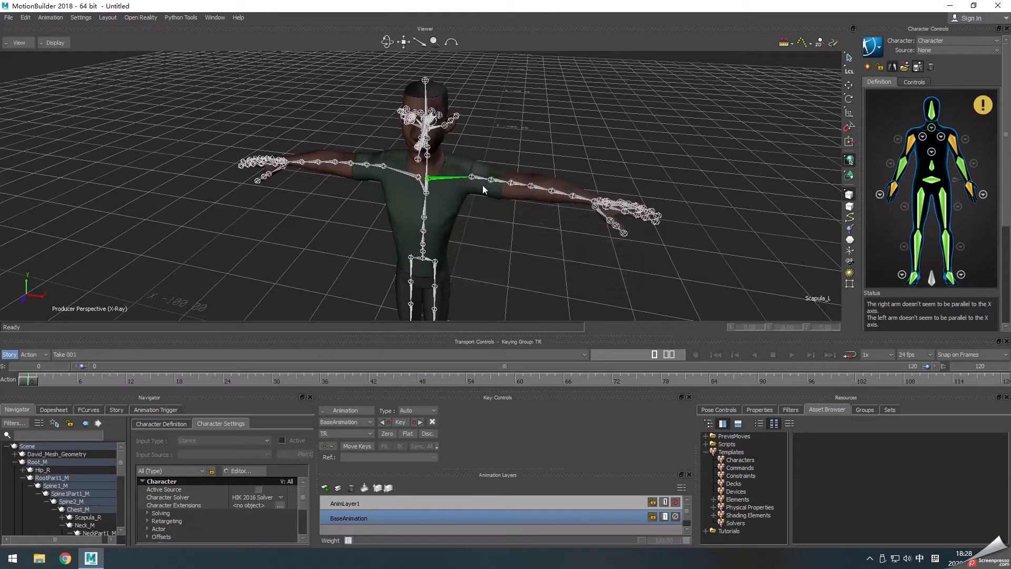
{"action": "left_click", "coordinate": [904, 67]}
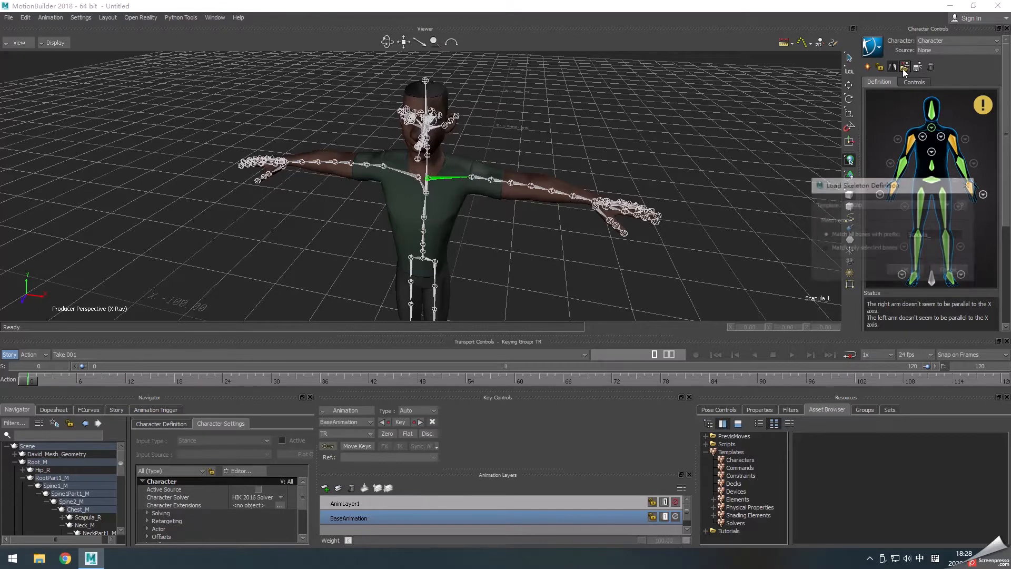
{"action": "left_click", "coordinate": [968, 185]}
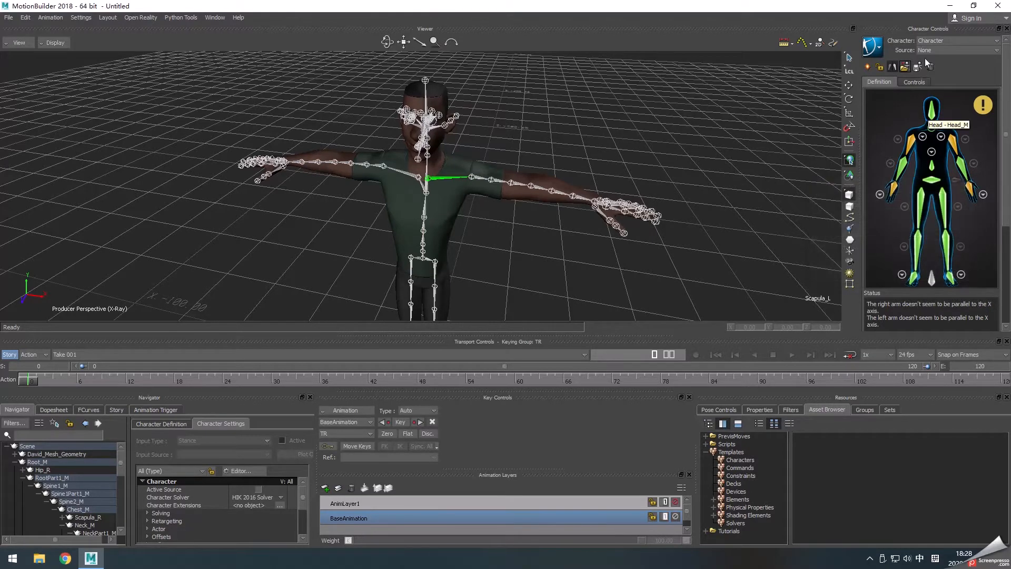
Step: Set the character's source to Stance and characterize it as a biped
{"action": "left_click", "coordinate": [957, 50]}
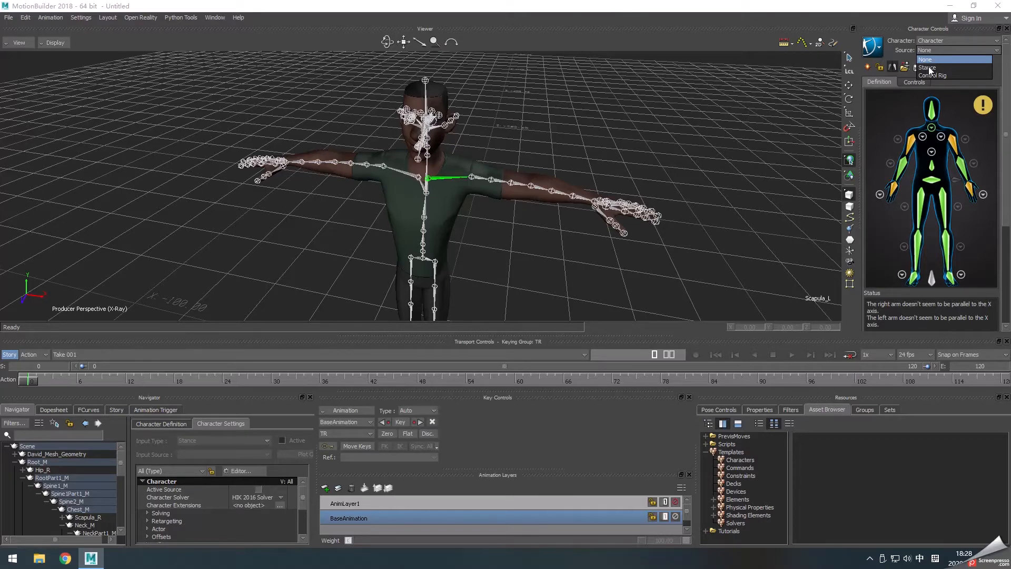
{"action": "left_click", "coordinate": [927, 67]}
{"action": "left_click_drag", "start_coordinate": [533, 254], "coordinate": [495, 179]}
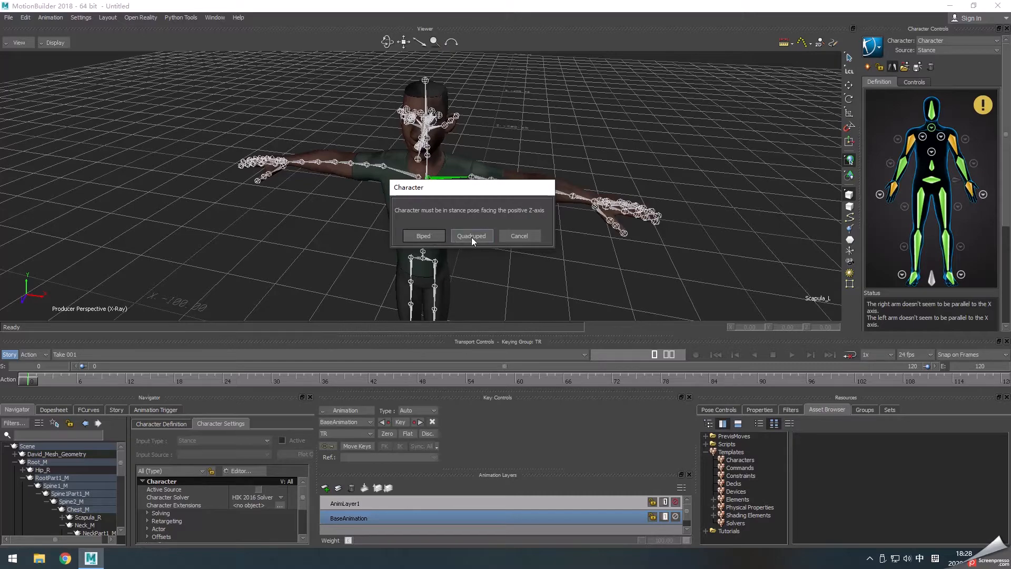
{"action": "left_click", "coordinate": [428, 236]}
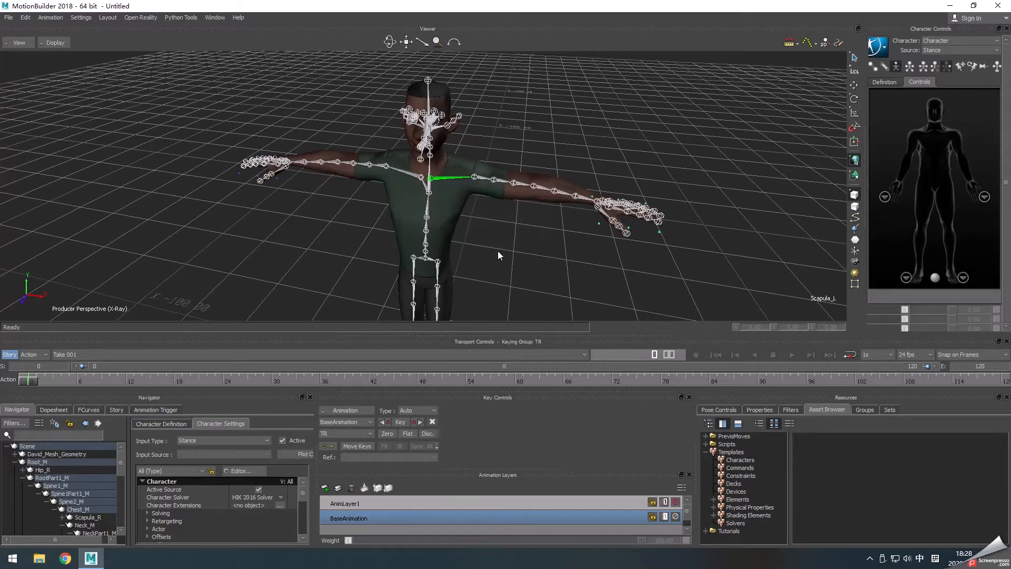
{"action": "left_click_drag", "start_coordinate": [299, 283], "coordinate": [353, 261], "text": "ctrl+shift"}
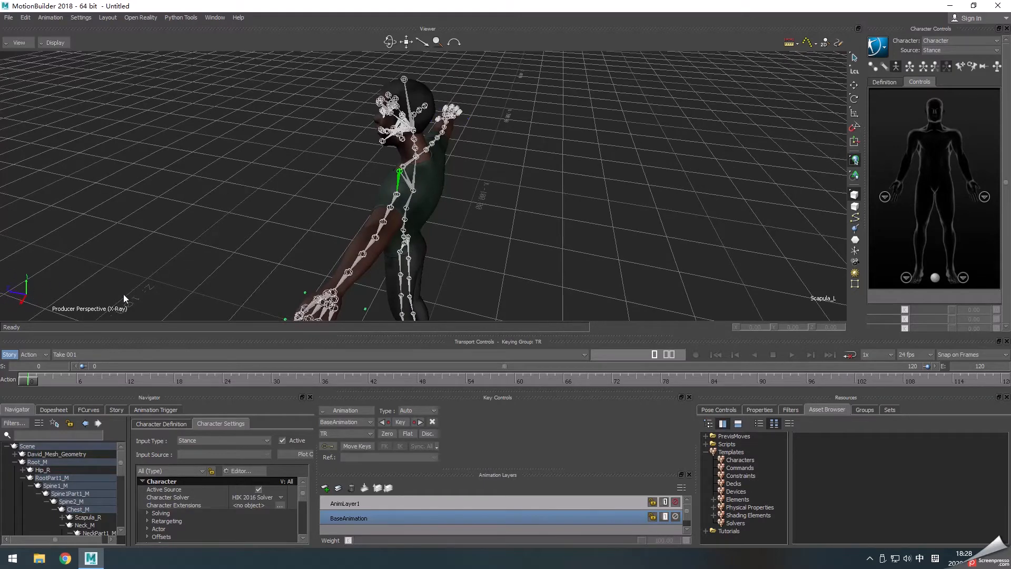
Step: Create an FK/IK control rig as the character's source
{"action": "left_click_drag", "start_coordinate": [360, 301], "coordinate": [442, 202], "text": "ctrl+shift"}
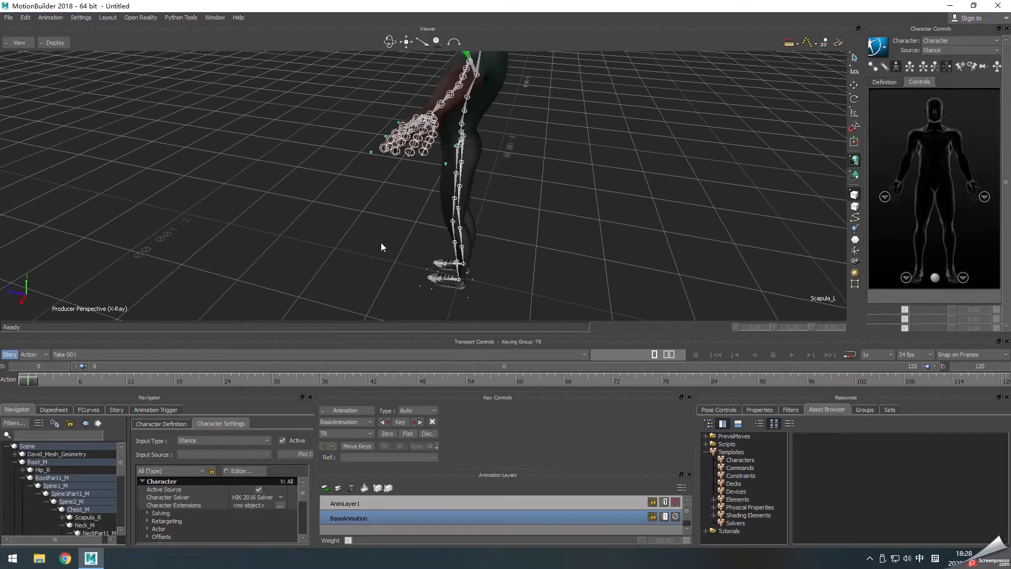
{"action": "left_click_drag", "start_coordinate": [13, 295], "coordinate": [417, 153], "text": "ctrl+shift"}
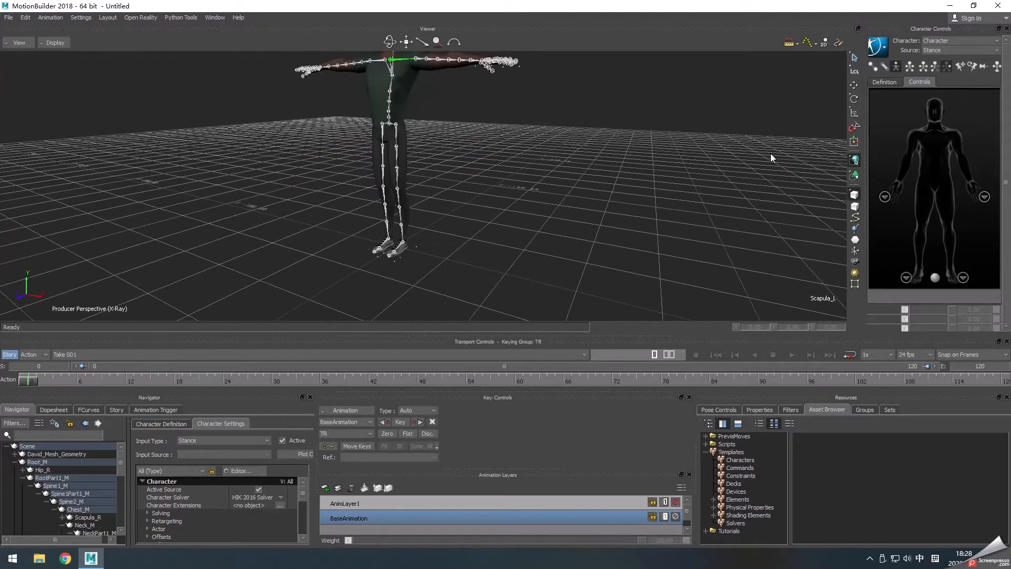
{"action": "left_click_drag", "start_coordinate": [770, 158], "coordinate": [438, 209], "text": "ctrl"}
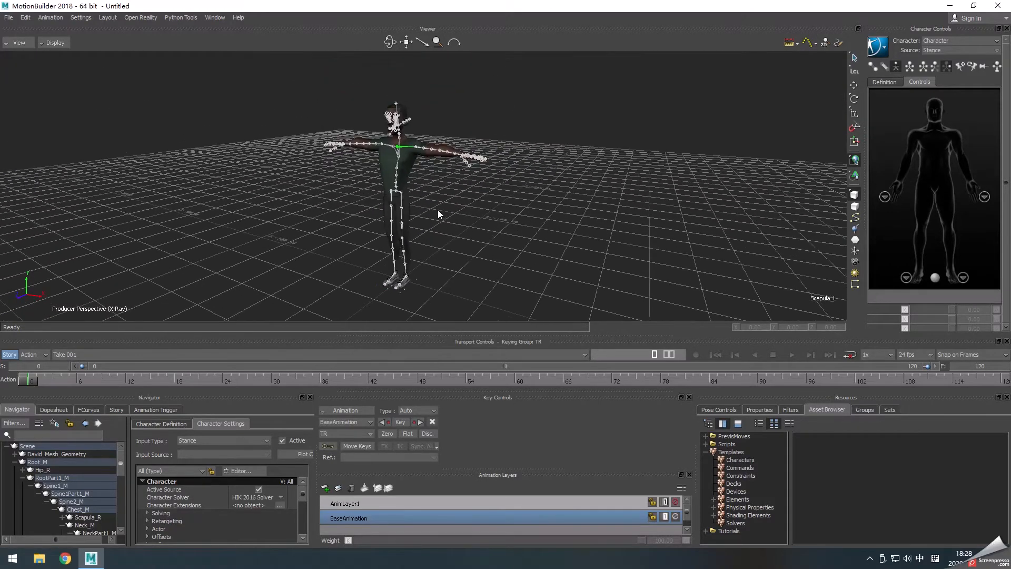
{"action": "left_click", "coordinate": [931, 51]}
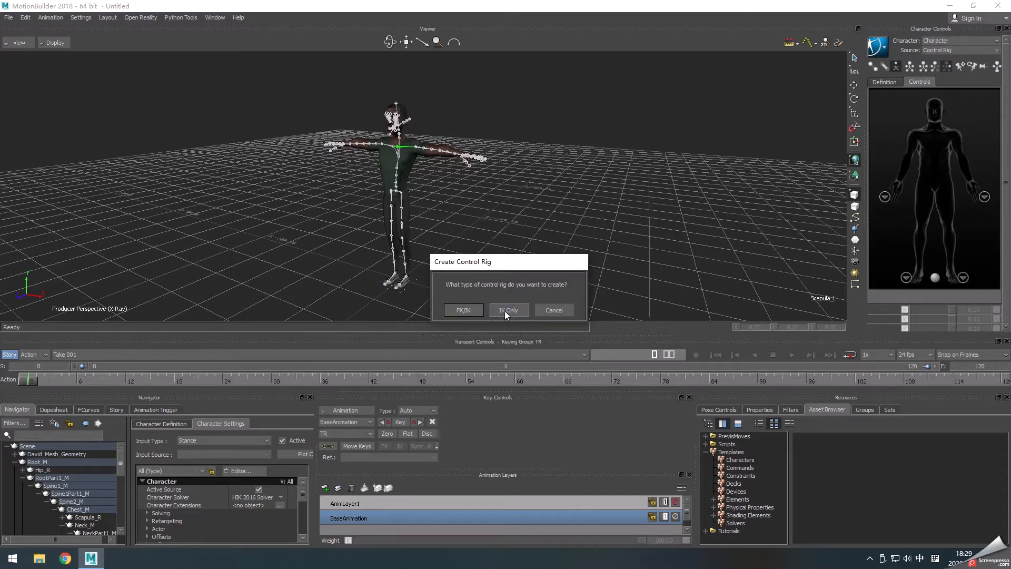
{"action": "left_click", "coordinate": [463, 311]}
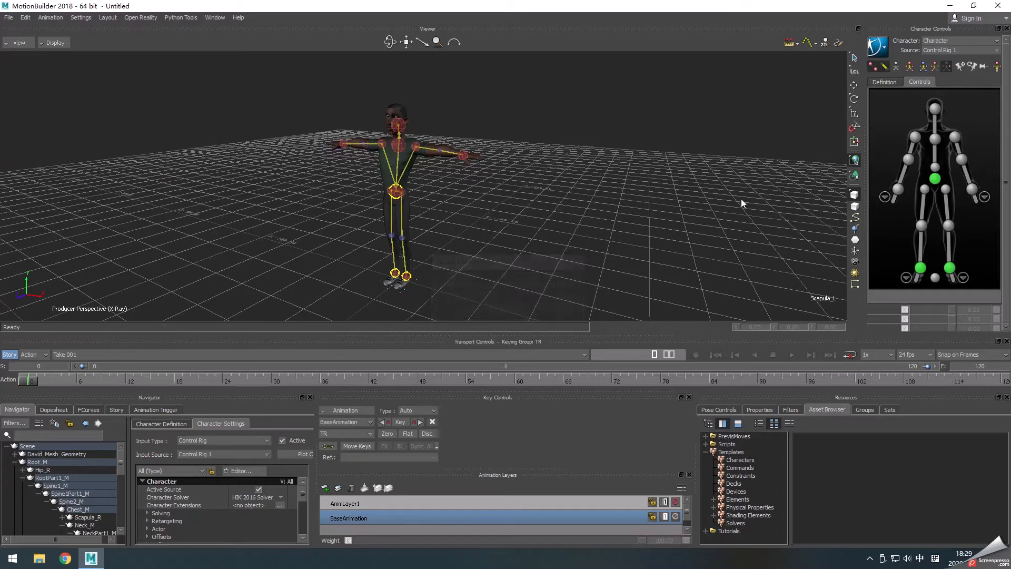
Step: Try moving the left wrist effector inward toward the shoulder in full-body mode
{"action": "left_click", "coordinate": [922, 67]}
{"action": "left_click", "coordinate": [466, 156]}
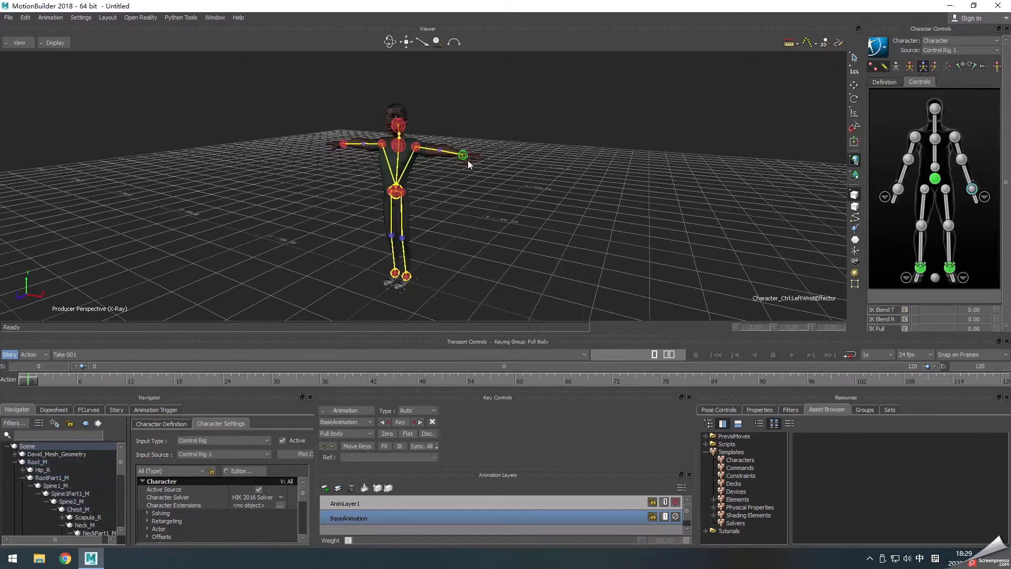
{"action": "key", "text": "t"}
{"action": "left_click_drag", "start_coordinate": [465, 157], "coordinate": [445, 157]}
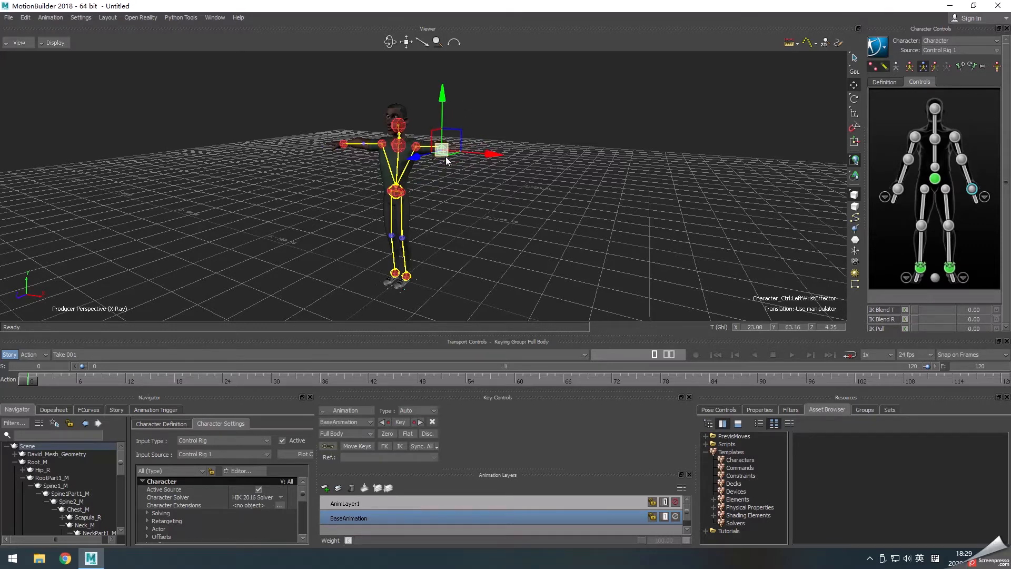
Step: Undo the wrist effector move and the control rig setup
{"action": "key", "text": "ctrl+z"}
{"action": "key", "text": "ctrl+z"}
{"action": "key", "text": "ctrl+z"}
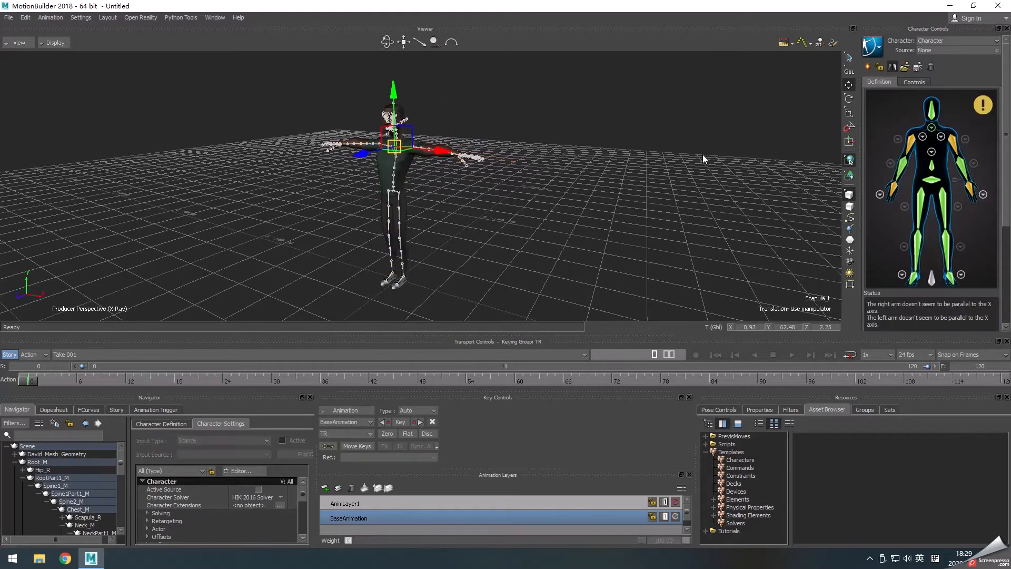
Step: Set the character's source back to Stance and characterize it as a biped again
{"action": "left_click", "coordinate": [956, 50]}
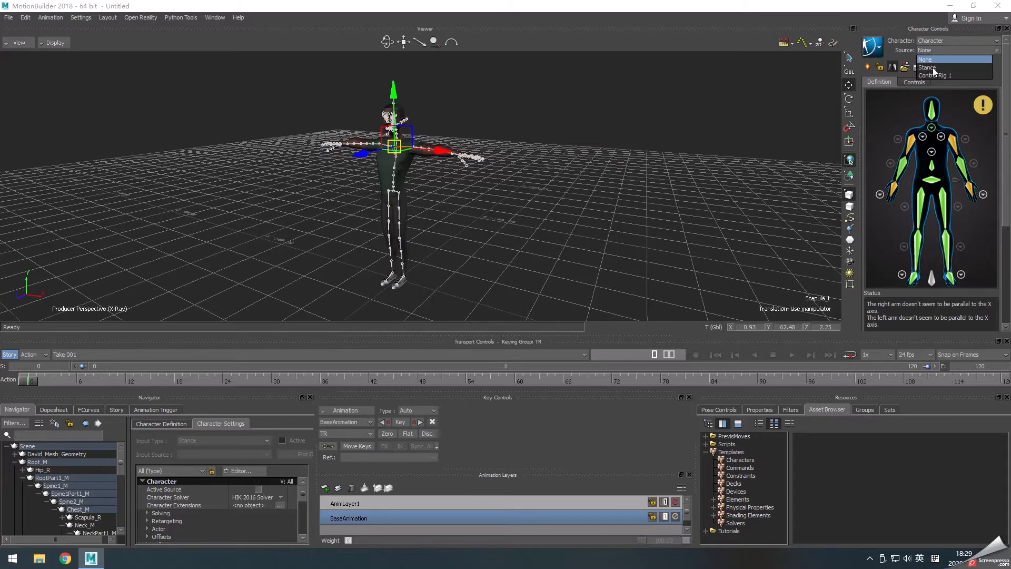
{"action": "left_click", "coordinate": [933, 67]}
{"action": "left_click", "coordinate": [478, 310]}
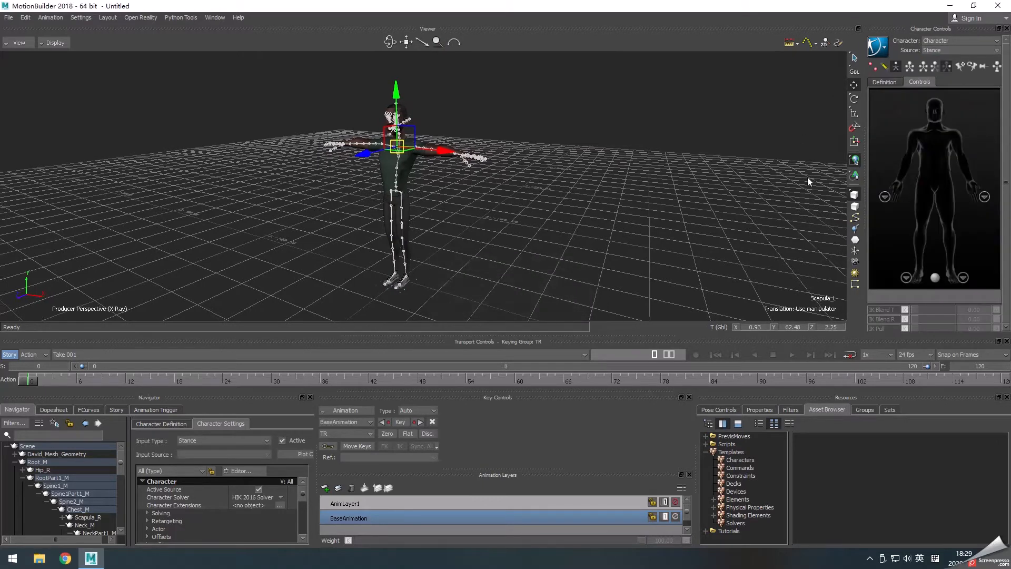
Step: Collapse the Scene hierarchy, clear the joint selection and change the viewer display to Normal
{"action": "left_click", "coordinate": [7, 447]}
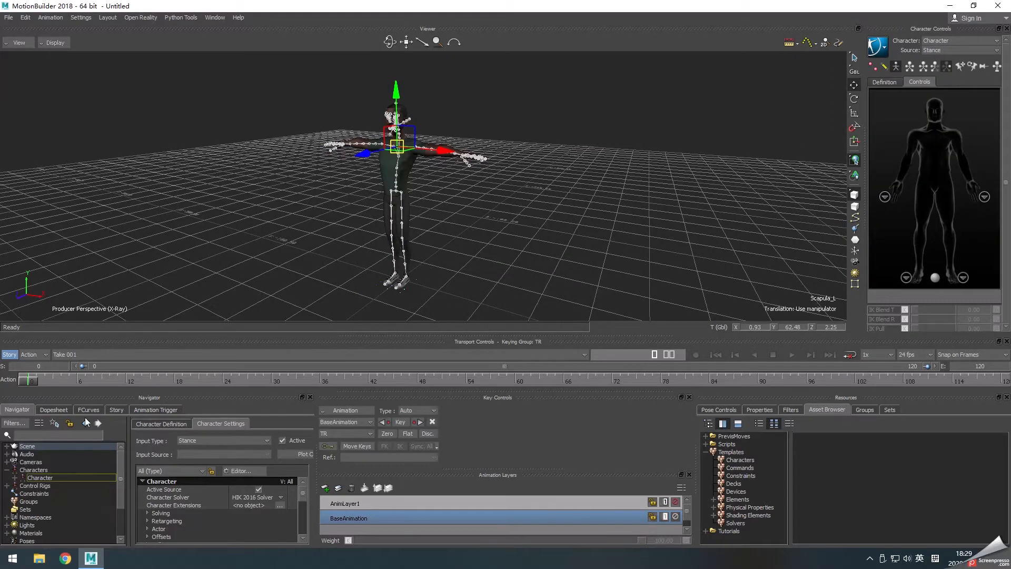
{"action": "left_click", "coordinate": [478, 246]}
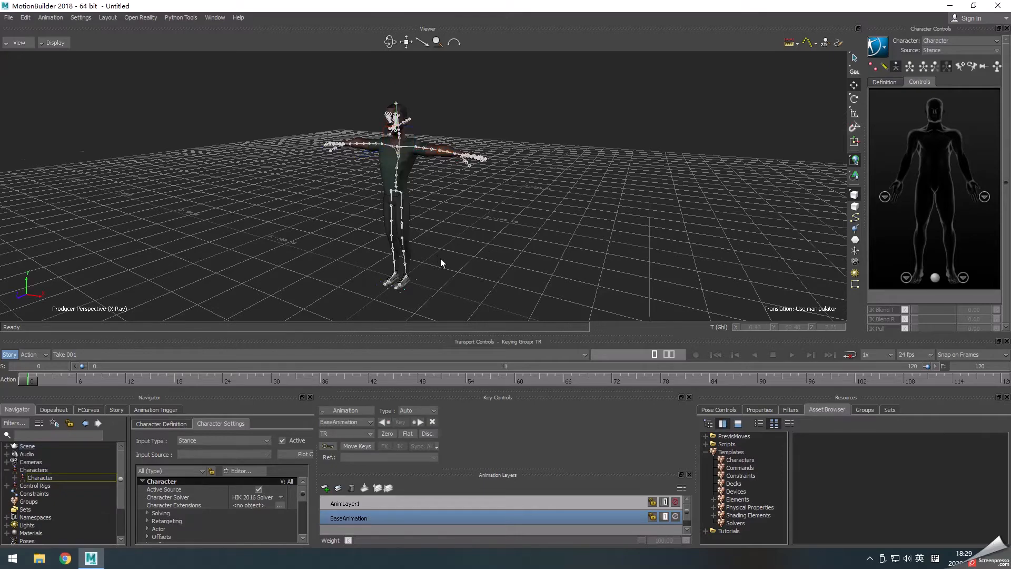
{"action": "left_click_drag", "start_coordinate": [440, 258], "coordinate": [498, 258], "text": "ctrl+shift"}
{"action": "left_click", "coordinate": [54, 42]}
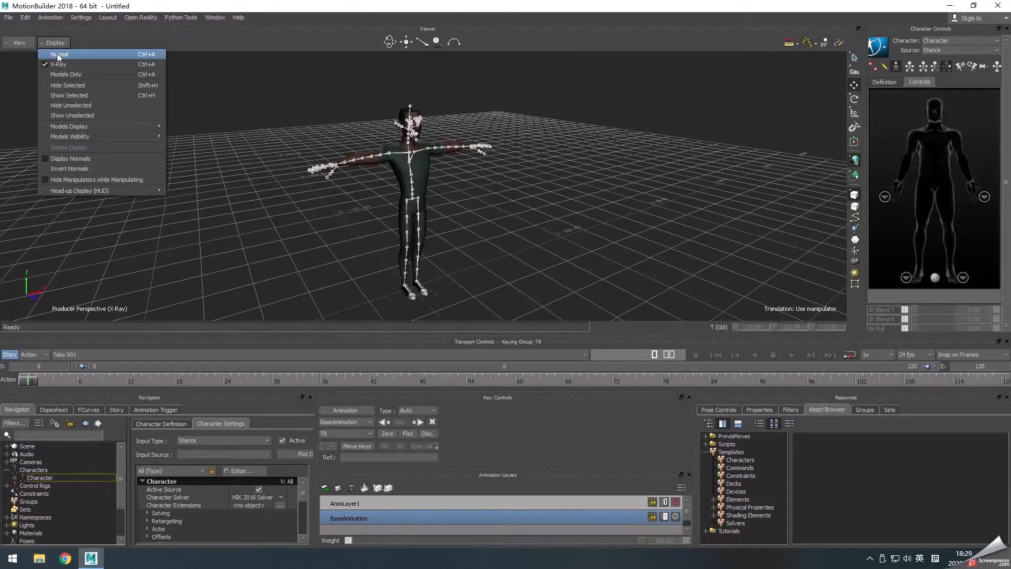
{"action": "left_click", "coordinate": [58, 52]}
{"action": "scroll", "coordinate": [431, 259], "scroll_direction": "down", "scroll_amount": 3}
{"action": "left_click_drag", "start_coordinate": [445, 271], "coordinate": [423, 259], "text": "shift"}
{"action": "left_click", "coordinate": [8, 17]}
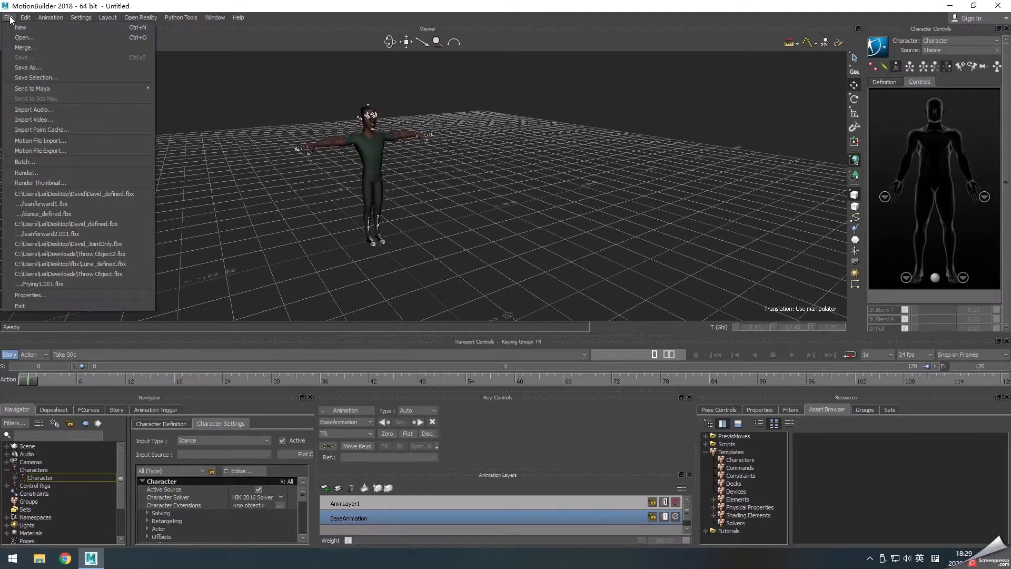
{"action": "left_click", "coordinate": [25, 44]}
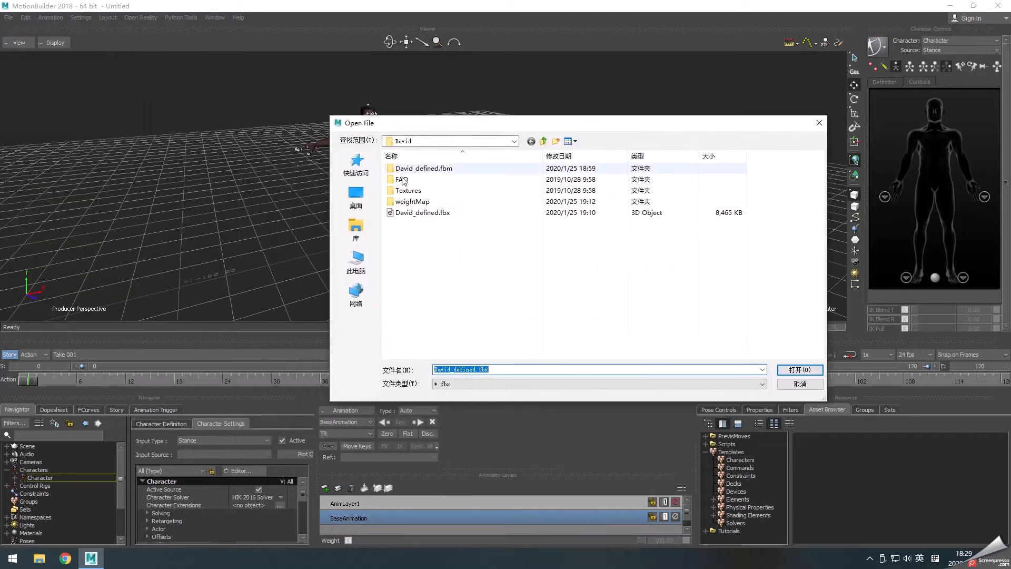
{"action": "left_click", "coordinate": [820, 124]}
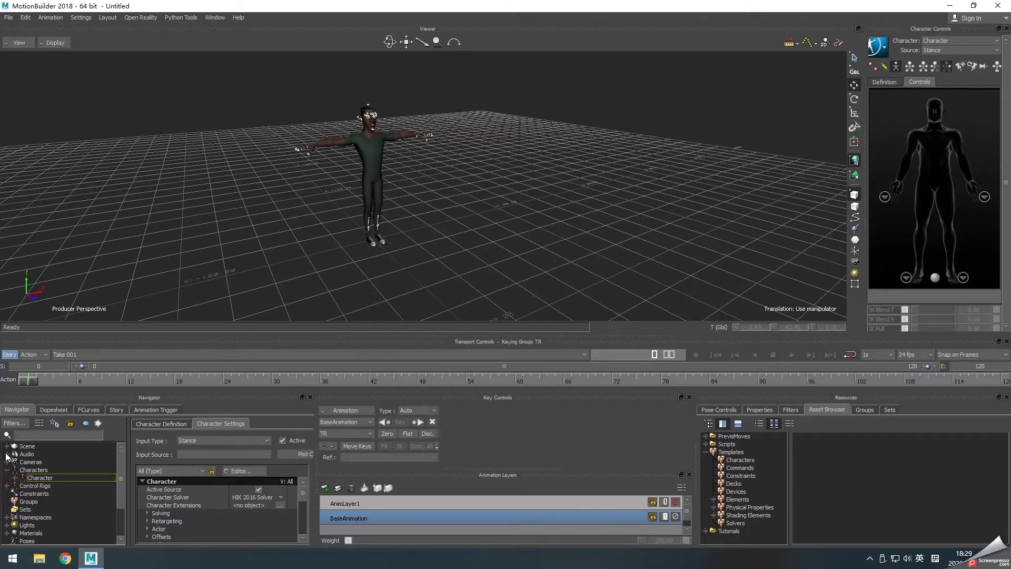
Step: Rename the character in the scene's Characters list as David
{"action": "right_click", "coordinate": [39, 476]}
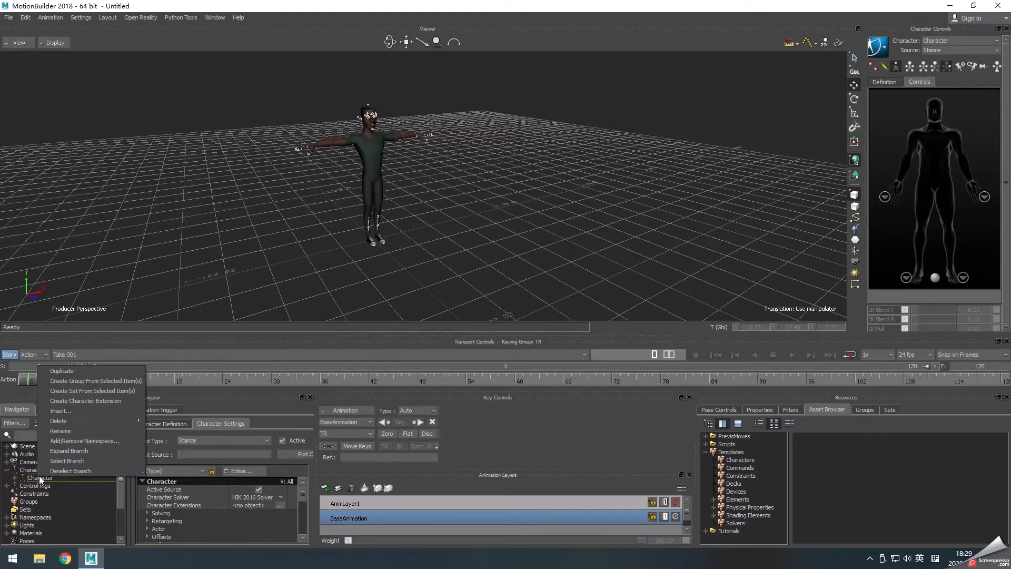
{"action": "left_click", "coordinate": [71, 433]}
{"action": "type", "text": "David"}
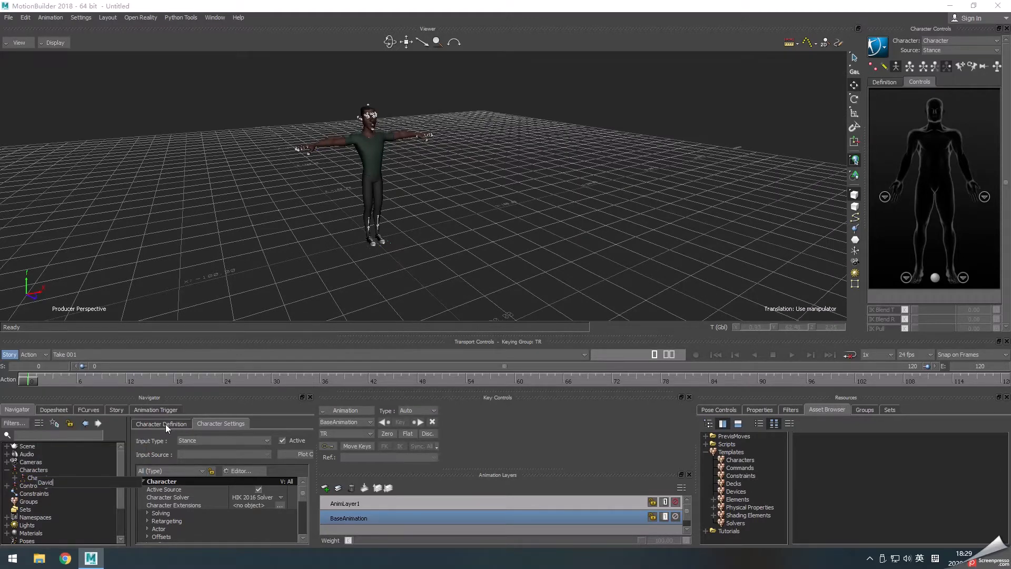
{"action": "key", "text": "Return"}
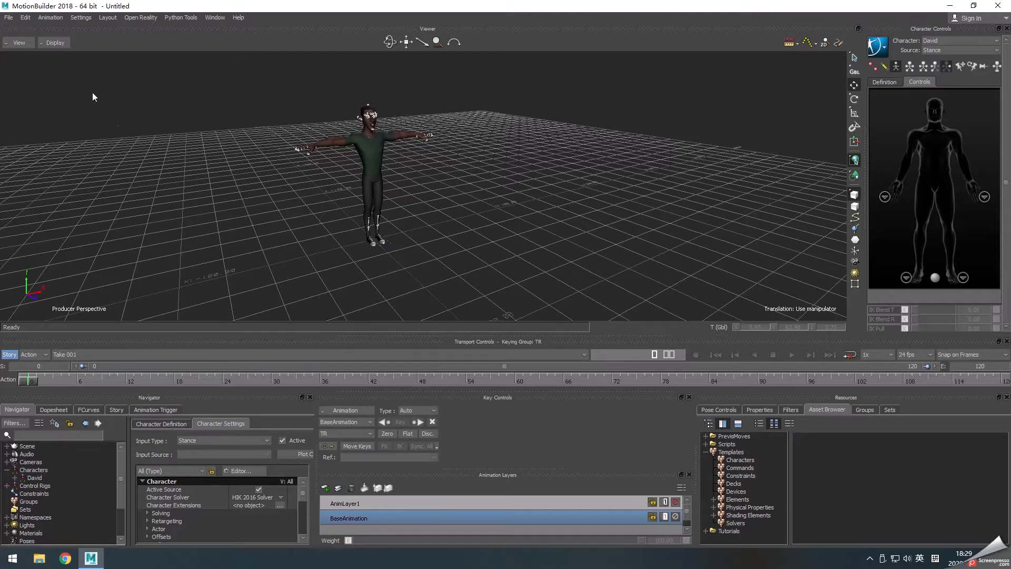
Step: Merge dance1.fbx from the desktop's 126Yash folder into the scene, importing take test1-007 with the default merge options
{"action": "left_click", "coordinate": [9, 18]}
{"action": "left_click", "coordinate": [24, 49]}
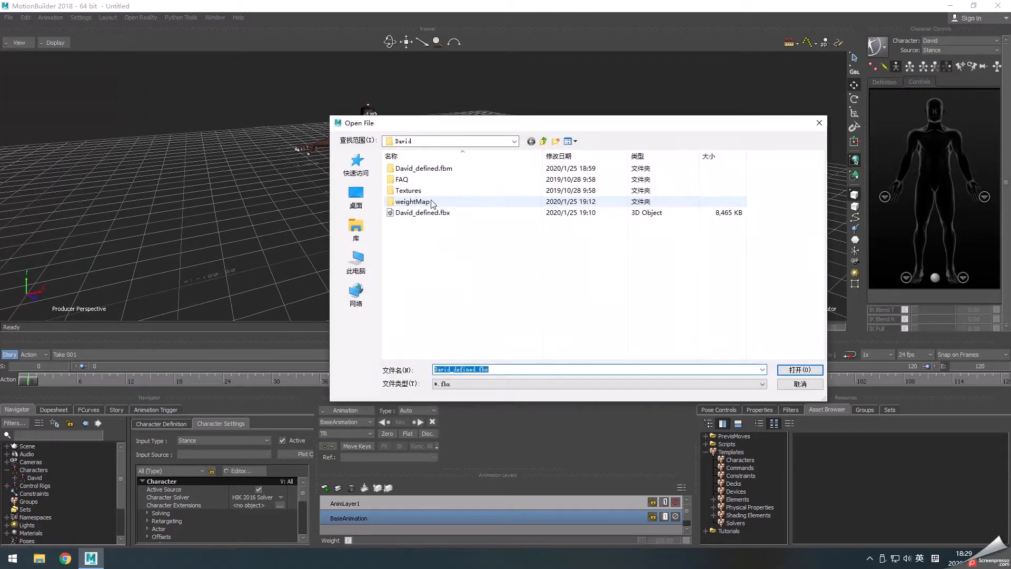
{"action": "left_click", "coordinate": [363, 198]}
{"action": "scroll", "coordinate": [516, 278], "scroll_direction": "down", "scroll_amount": 5}
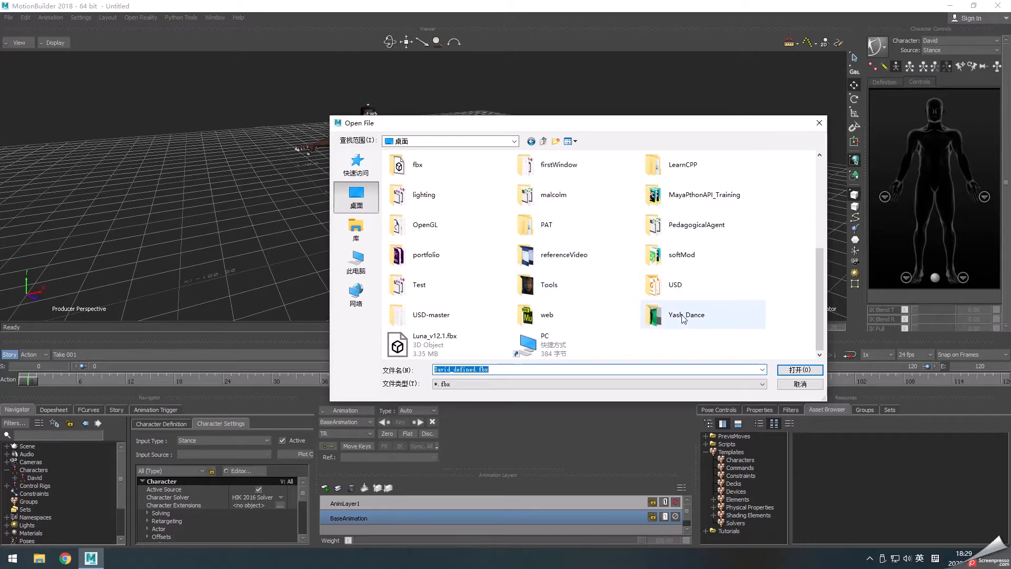
{"action": "scroll", "coordinate": [582, 316], "scroll_direction": "up", "scroll_amount": 5}
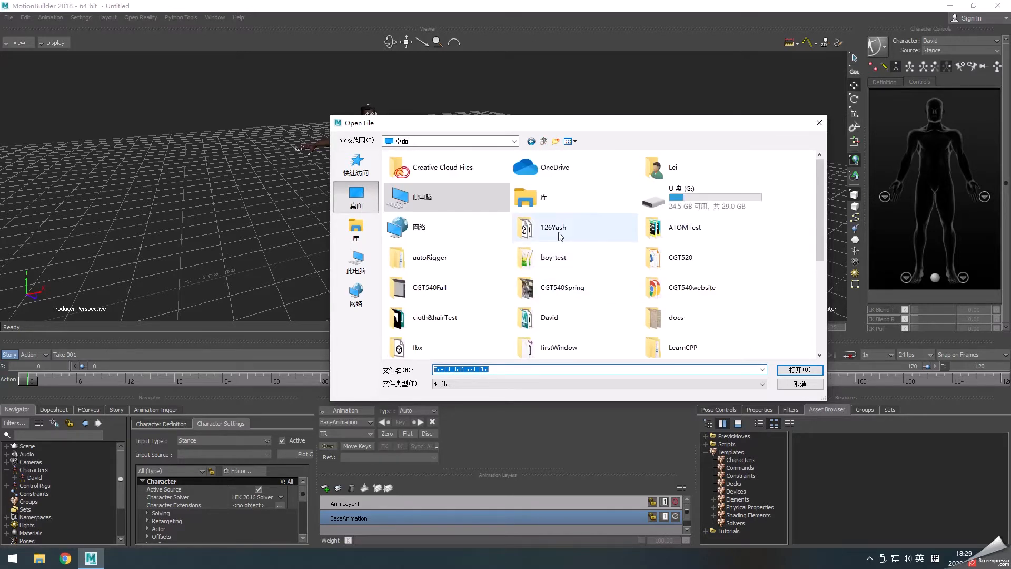
{"action": "double_click", "coordinate": [514, 226]}
{"action": "left_click", "coordinate": [439, 169]}
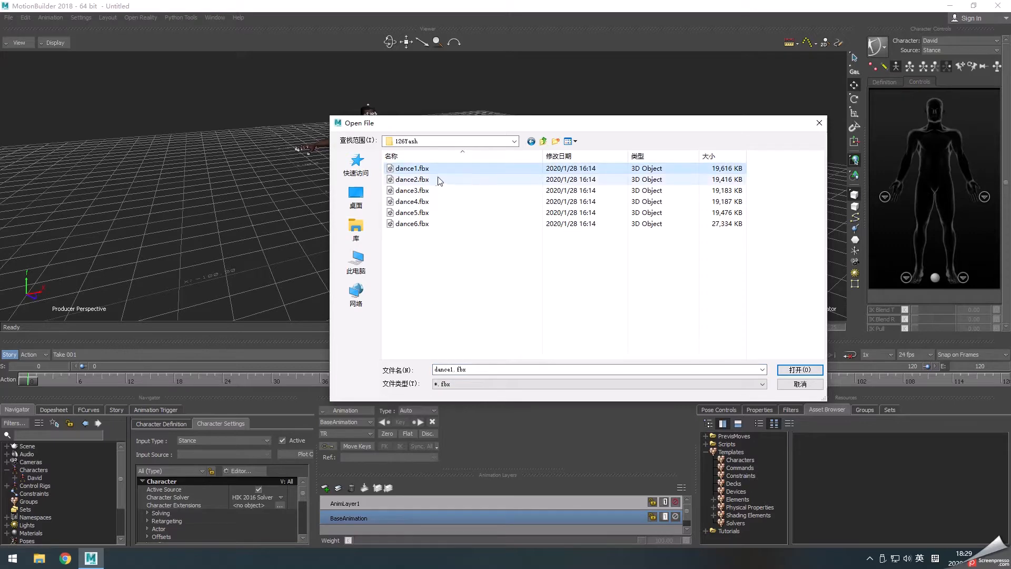
{"action": "left_click", "coordinate": [798, 370]}
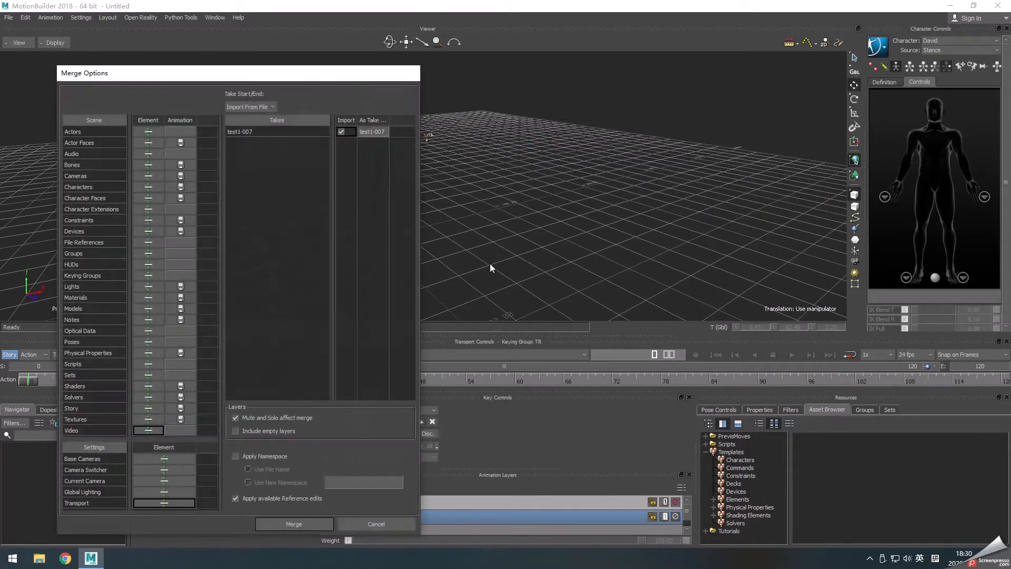
{"action": "left_click_drag", "start_coordinate": [264, 90], "coordinate": [449, 100]}
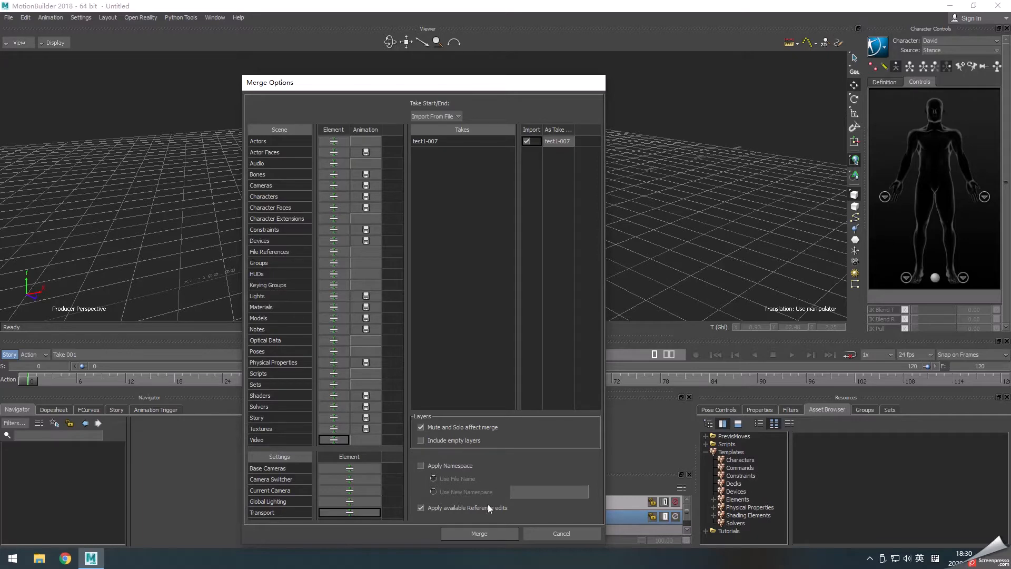
{"action": "left_click", "coordinate": [490, 532]}
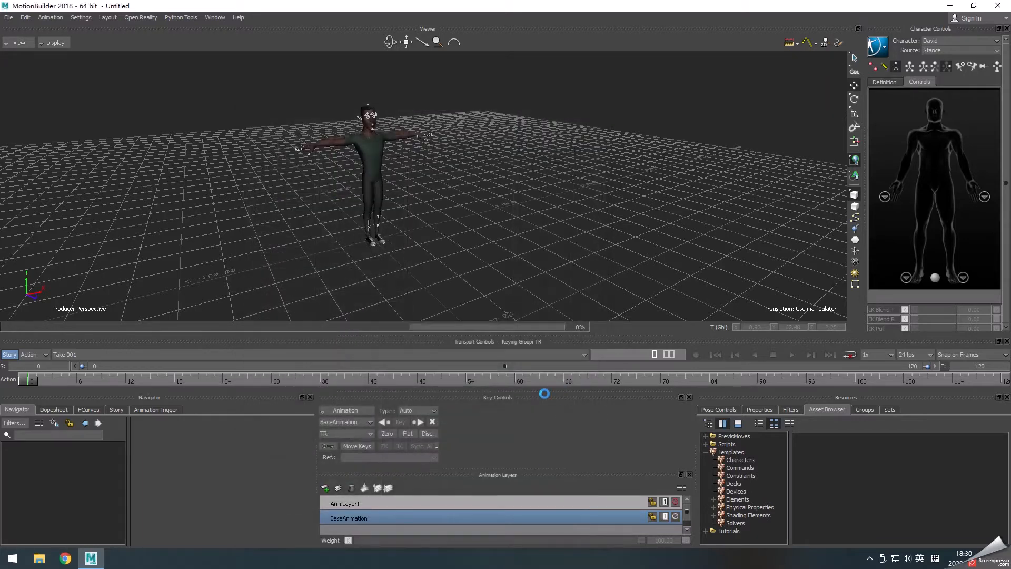
Step: Examine the merged dance skeleton beside the David character, scrubbing the take to about frame 1500
{"action": "scroll", "coordinate": [455, 237], "scroll_direction": "down", "scroll_amount": 6}
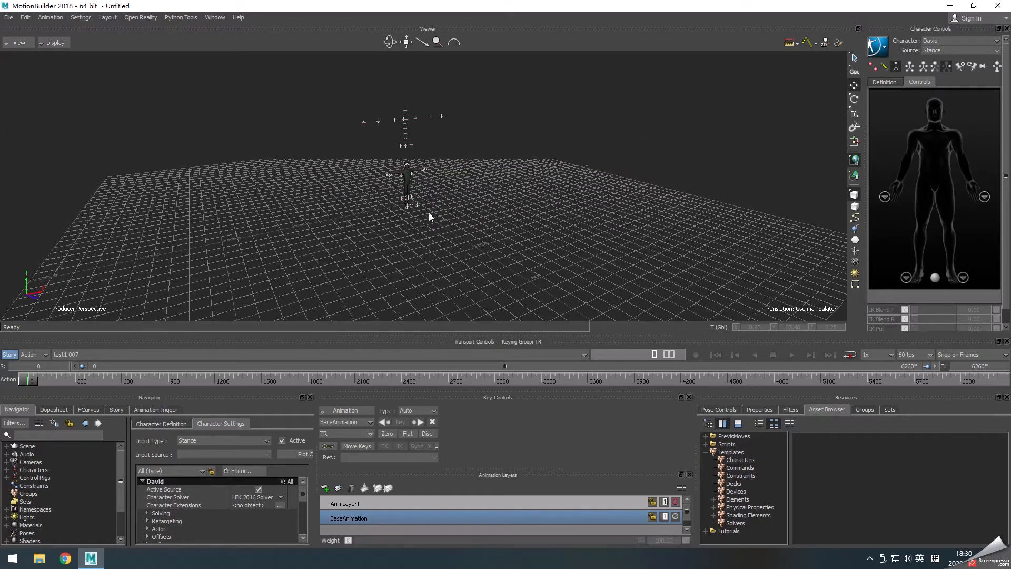
{"action": "scroll", "coordinate": [491, 234], "scroll_direction": "up", "scroll_amount": 3}
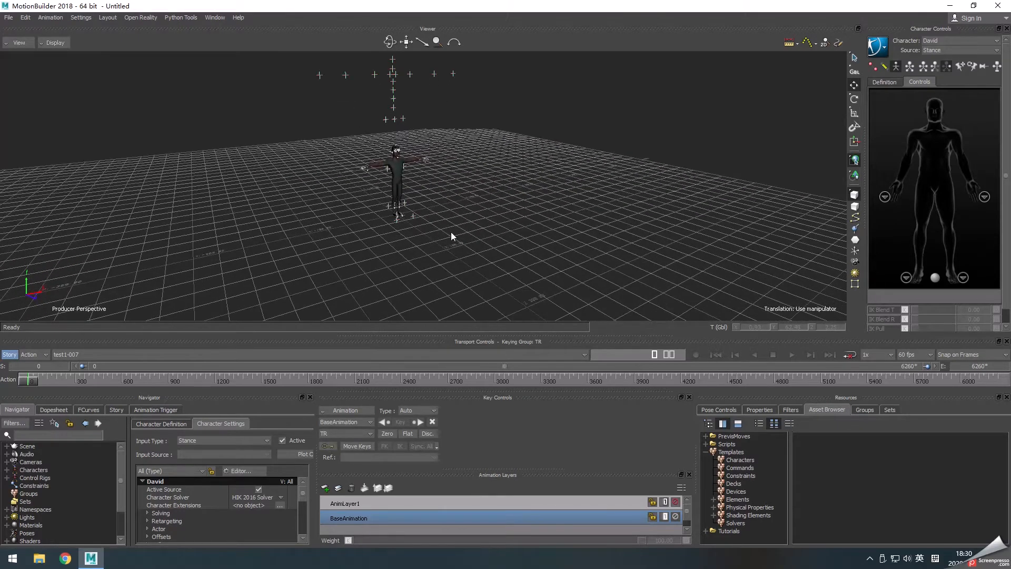
{"action": "middle_click_drag", "start_coordinate": [451, 231], "coordinate": [457, 274]}
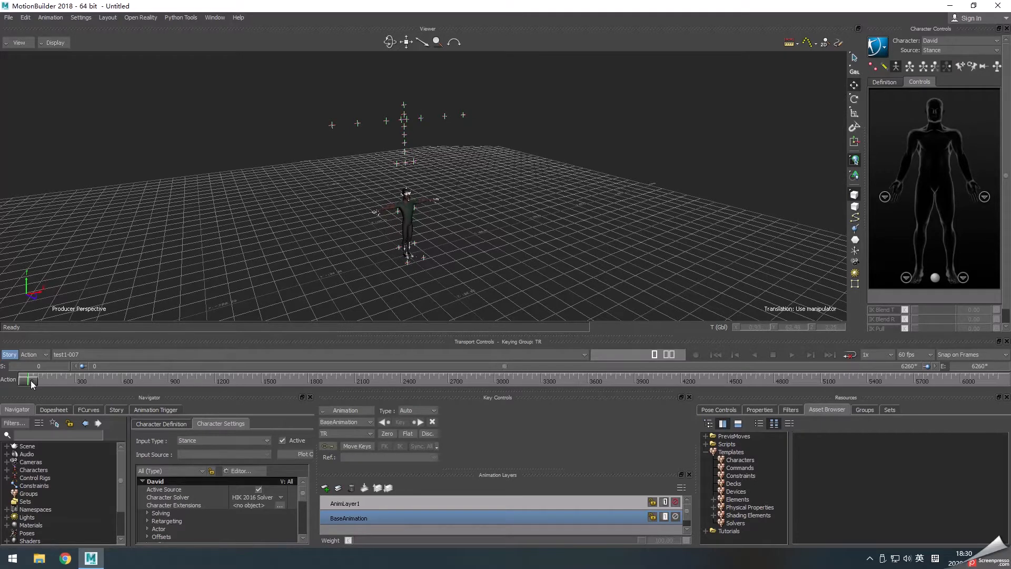
{"action": "left_click_drag", "start_coordinate": [30, 380], "coordinate": [263, 384]}
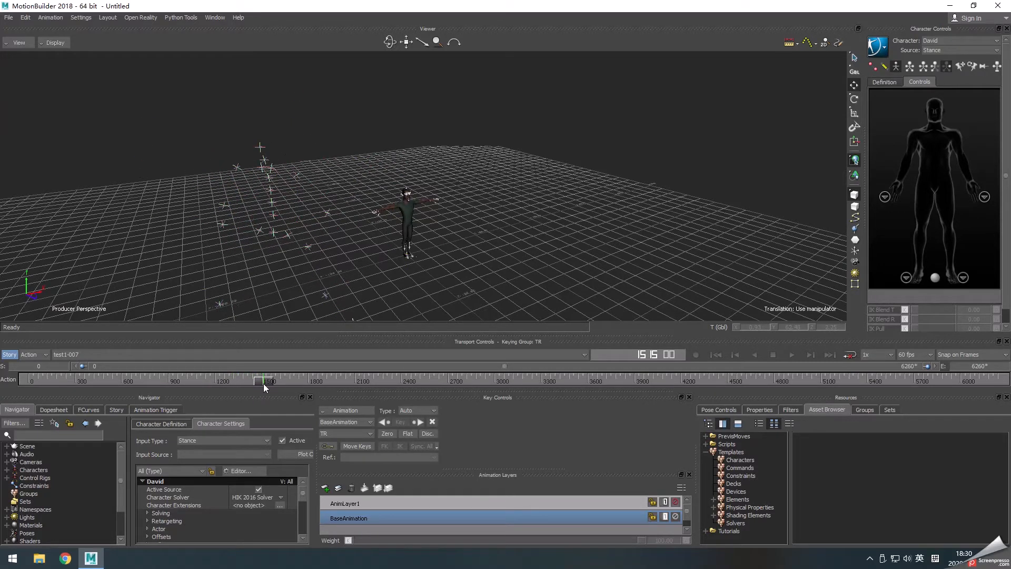
{"action": "left_click", "coordinate": [273, 209]}
{"action": "left_click", "coordinate": [245, 209]}
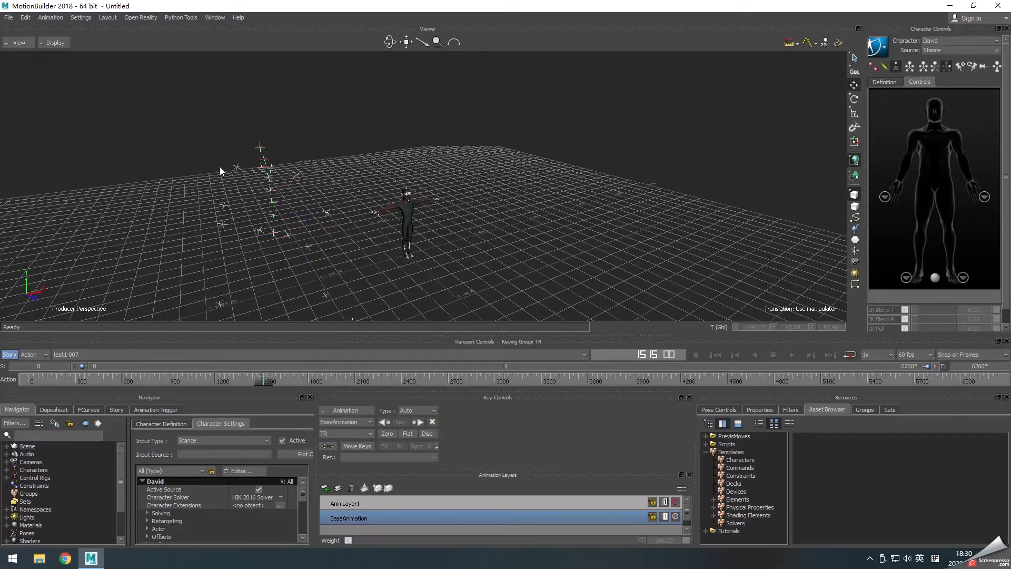
{"action": "left_click", "coordinate": [8, 17]}
{"action": "left_click", "coordinate": [20, 38]}
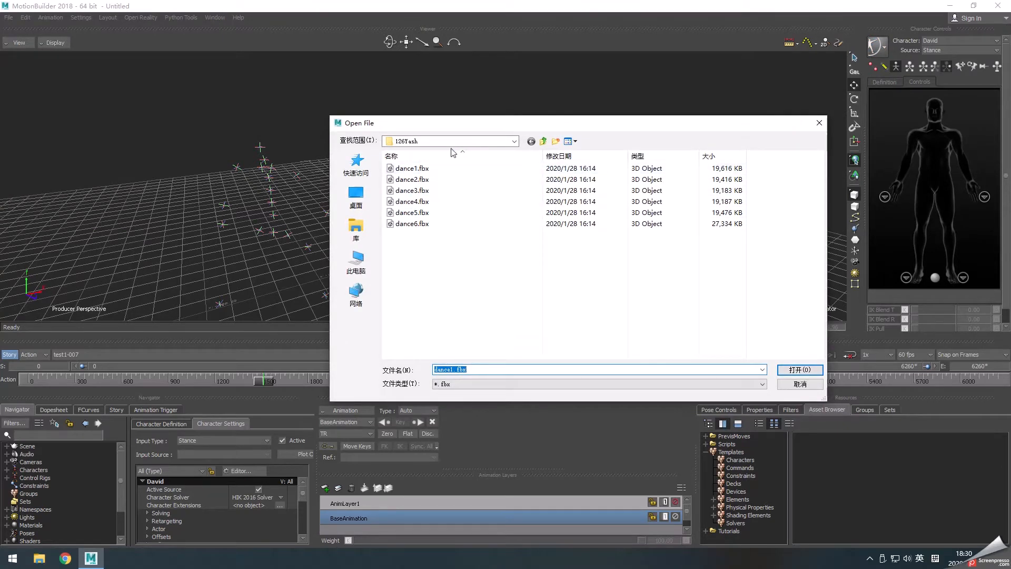
{"action": "left_click_drag", "start_coordinate": [450, 124], "coordinate": [479, 118]}
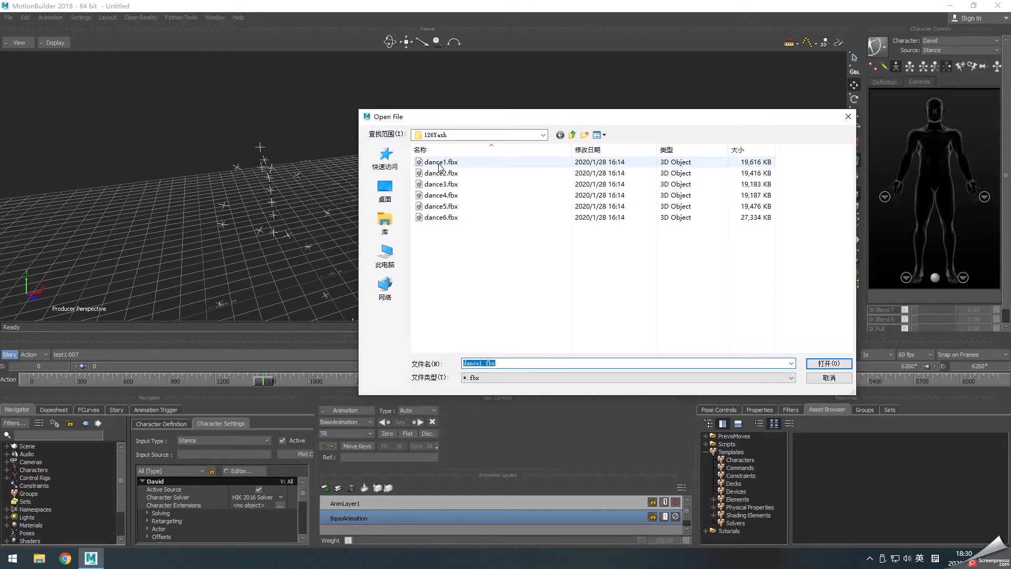
{"action": "left_click", "coordinate": [848, 116]}
Step: Select the LeftUpperArm joint and the LeftForeArm joint of the merged skeleton in turn to identify them
{"action": "left_click", "coordinate": [296, 174]}
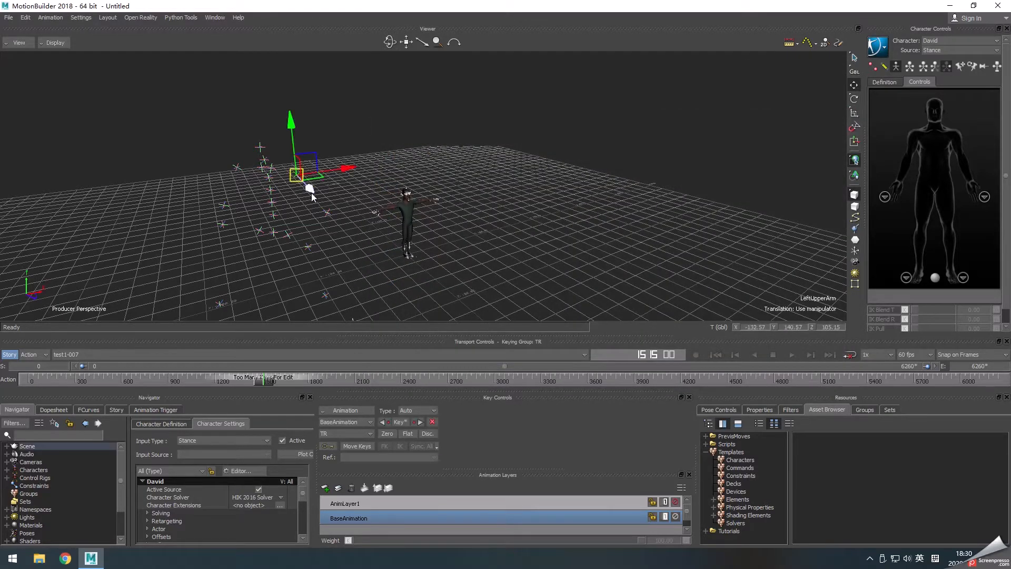
{"action": "left_click", "coordinate": [326, 212]}
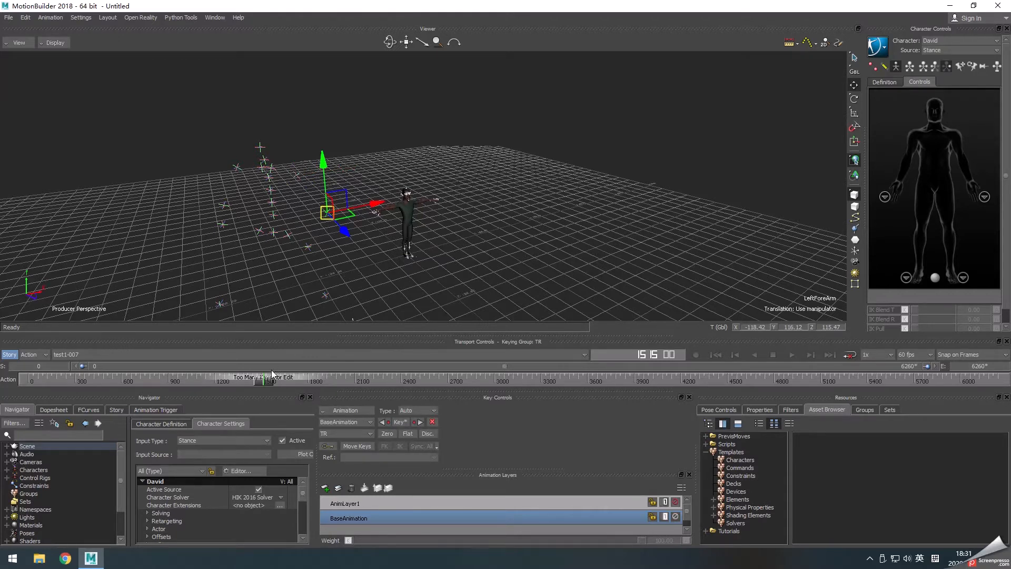
Step: Return the take to frame 0, putting the merged dance skeleton in its T-pose, and clear the joint selection
{"action": "left_click", "coordinate": [294, 194]}
{"action": "left_click", "coordinate": [304, 184]}
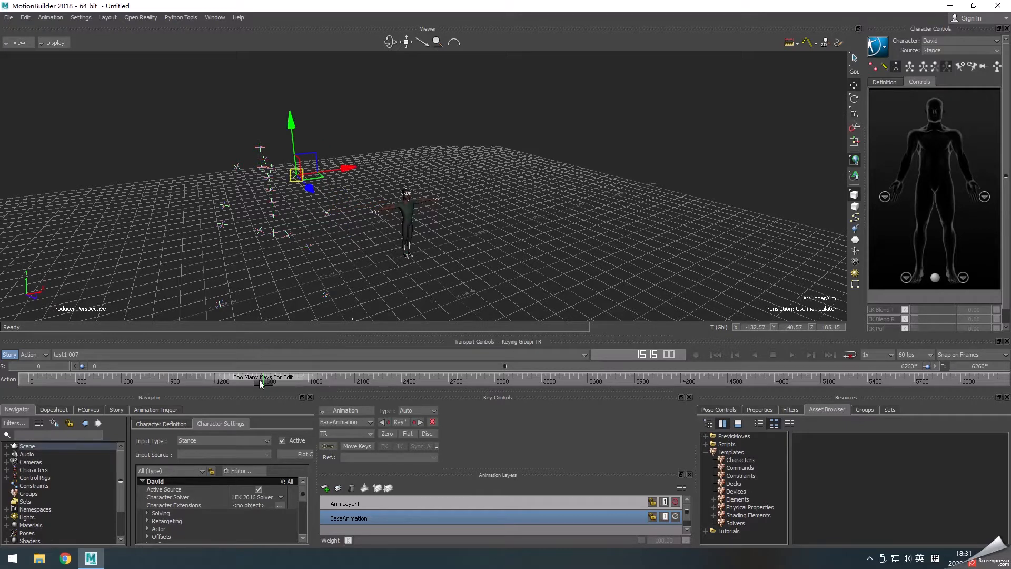
{"action": "mouse_move", "coordinate": [262, 380]}
{"action": "left_mouse_down"}
{"action": "mouse_move", "coordinate": [23, 383]}
{"action": "mouse_move", "coordinate": [146, 389]}
{"action": "mouse_move", "coordinate": [30, 382]}
{"action": "left_mouse_up"}
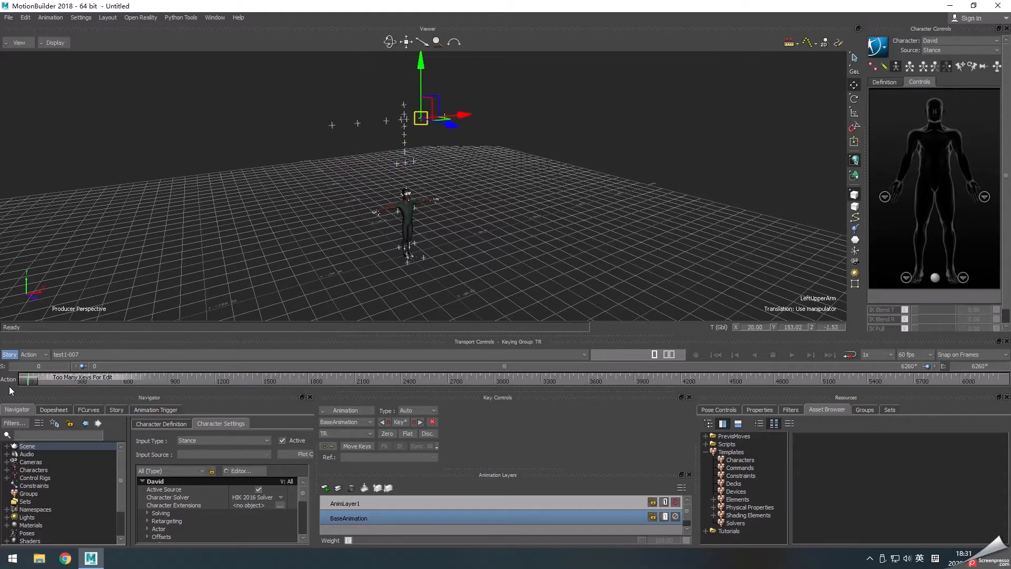
{"action": "left_click", "coordinate": [487, 224]}
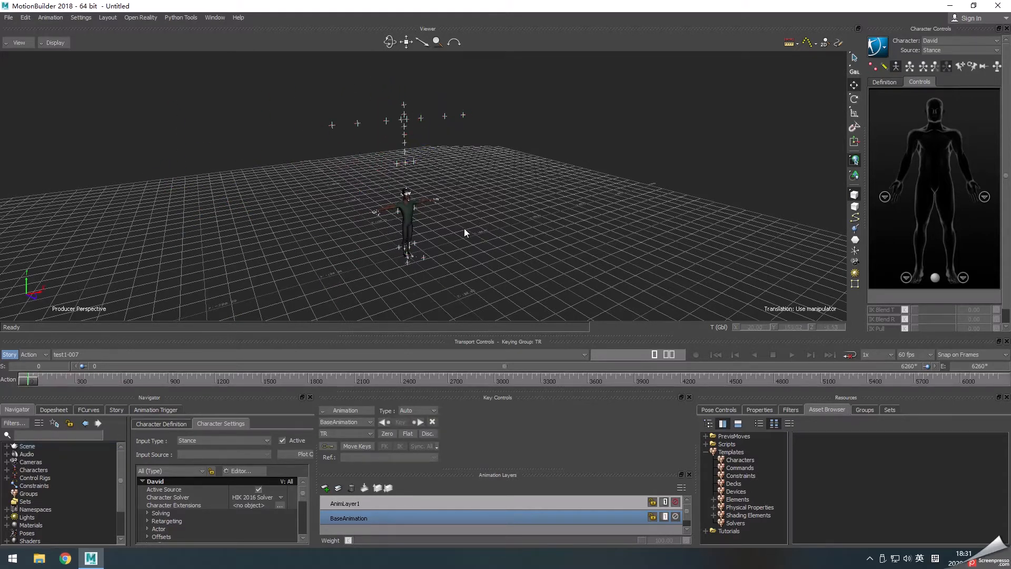
{"action": "left_click_drag", "start_coordinate": [464, 229], "coordinate": [442, 238], "text": "ctrl+shift"}
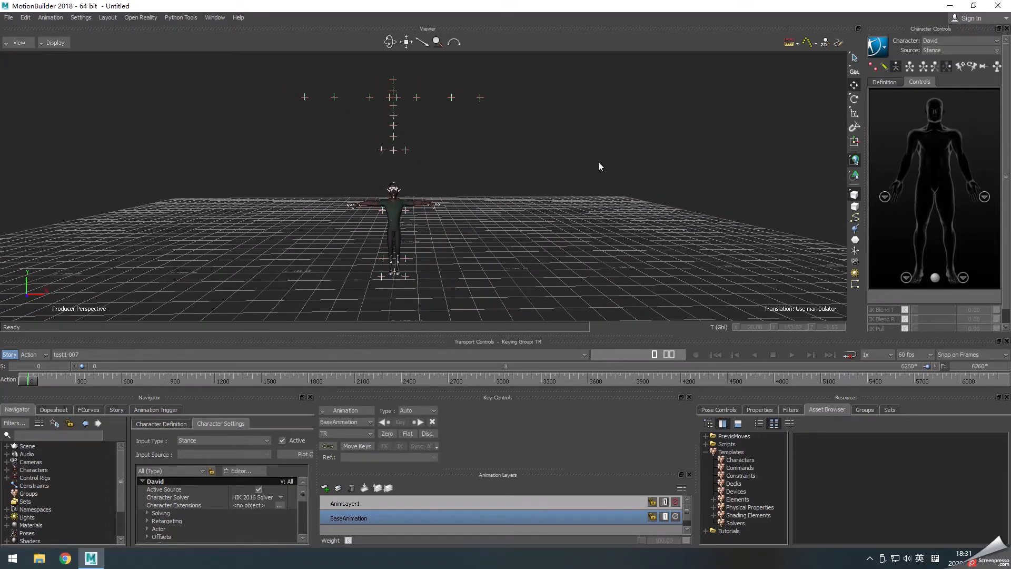
{"action": "left_click_drag", "start_coordinate": [440, 245], "coordinate": [380, 281], "text": "ctrl"}
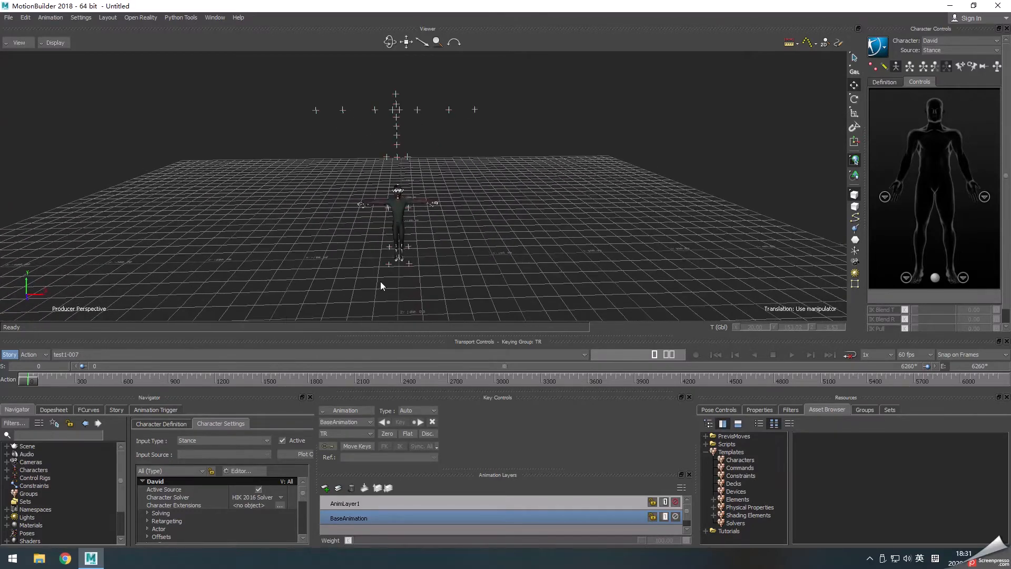
Step: Set the Producer Perspective camera's far plane to 10000
{"action": "left_click", "coordinate": [7, 462]}
{"action": "left_click", "coordinate": [42, 470]}
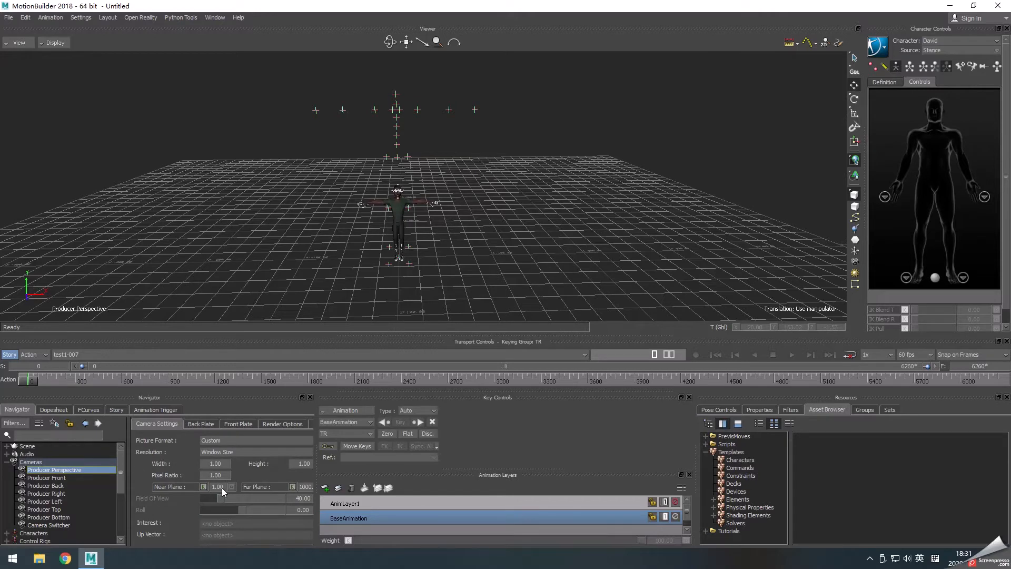
{"action": "left_click_drag", "start_coordinate": [316, 494], "coordinate": [354, 494]}
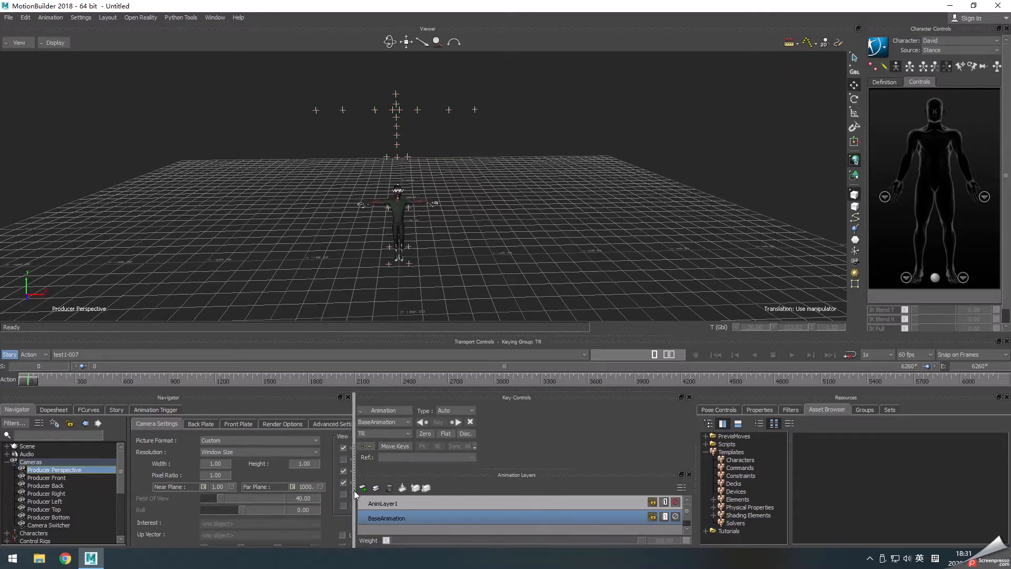
{"action": "double_click", "coordinate": [305, 486]}
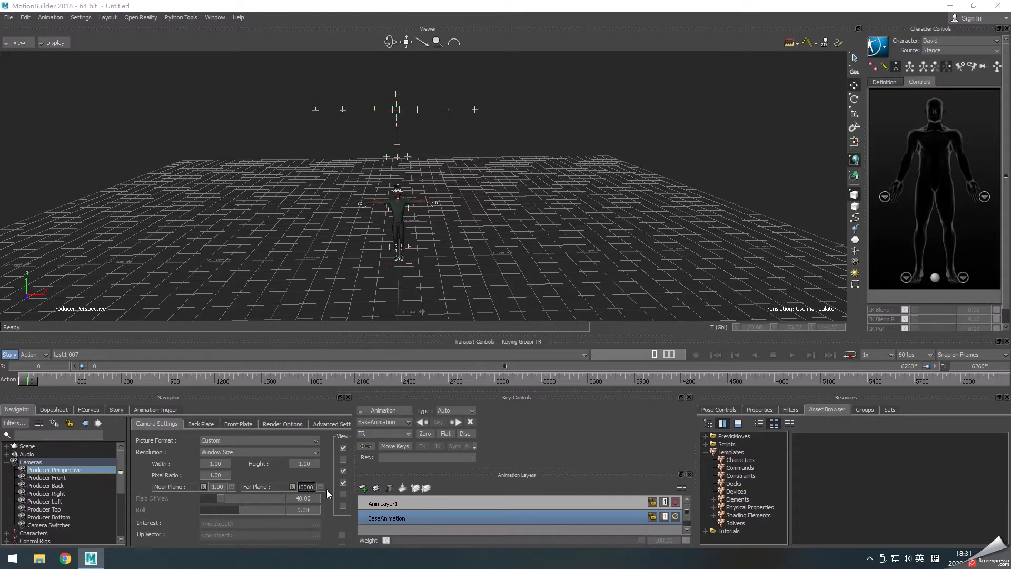
{"action": "left_click_drag", "start_coordinate": [537, 257], "coordinate": [473, 251], "text": "ctrl"}
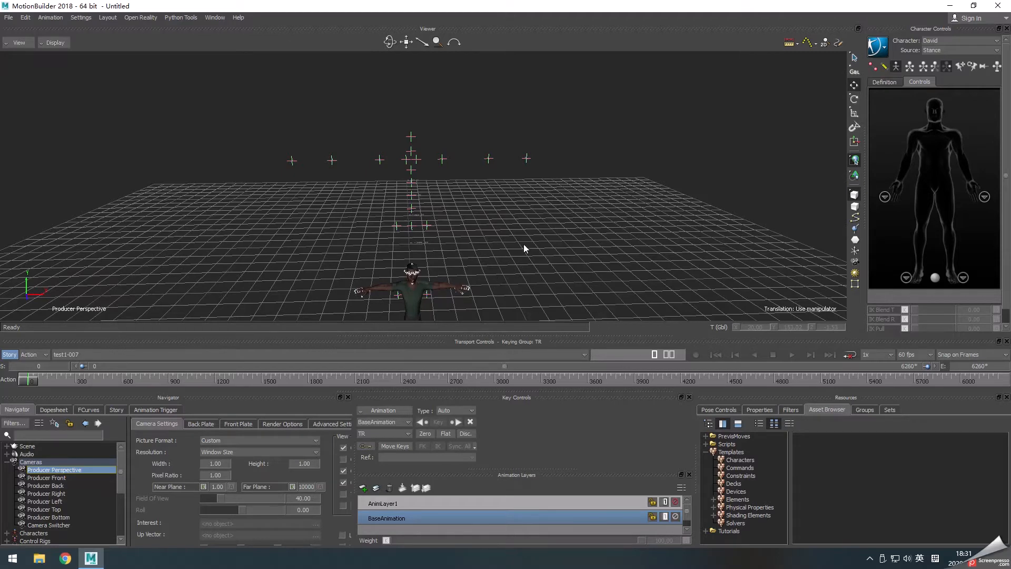
{"action": "left_click_drag", "start_coordinate": [525, 288], "coordinate": [532, 221], "text": "shift"}
{"action": "left_click_drag", "start_coordinate": [532, 221], "coordinate": [495, 241], "text": "ctrl"}
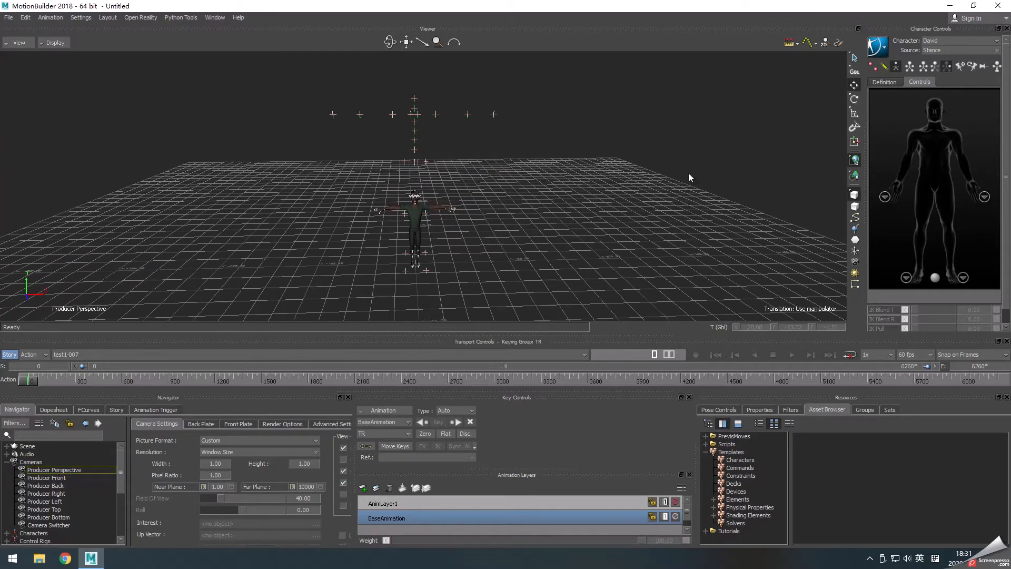
Step: Set the current character to None so that David is no longer the active character
{"action": "left_click", "coordinate": [948, 42]}
{"action": "left_click", "coordinate": [943, 49]}
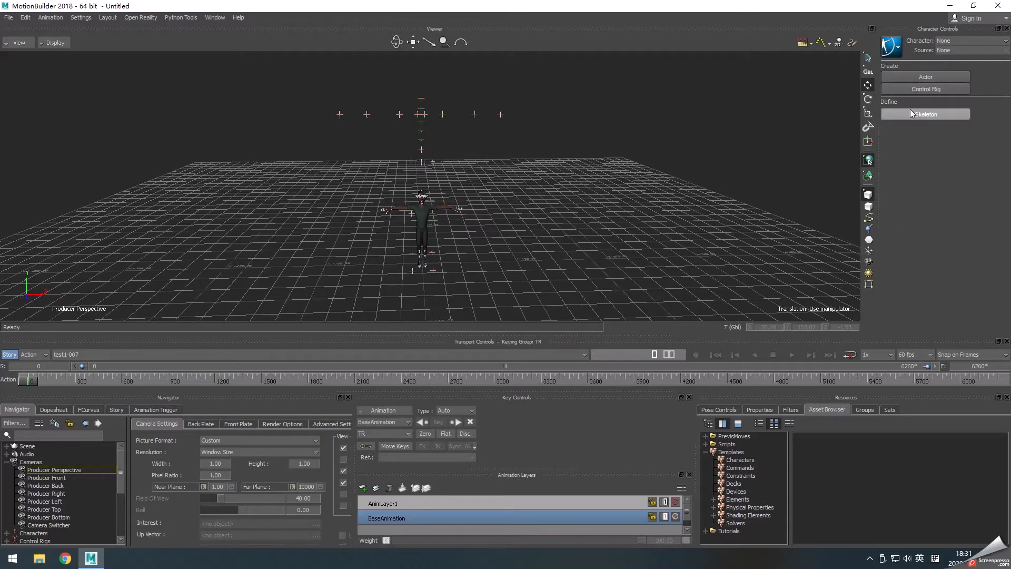
{"action": "left_click", "coordinate": [960, 39]}
{"action": "left_click", "coordinate": [952, 59]}
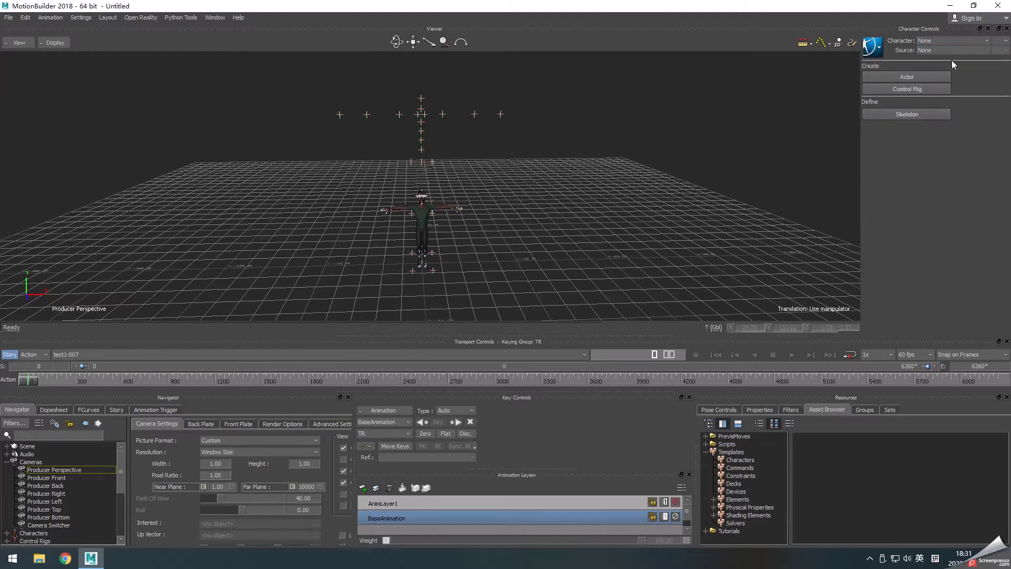
{"action": "left_click", "coordinate": [943, 39]}
{"action": "left_click", "coordinate": [936, 48]}
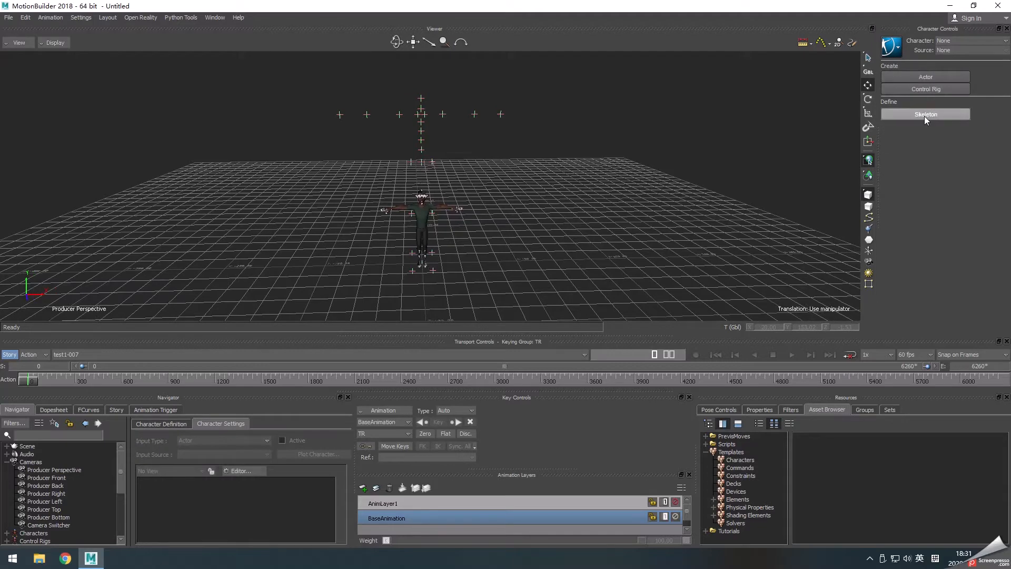
Step: Inspect the dance skeleton's LeftHand joint and create a new skeleton definition for a second character
{"action": "left_click", "coordinate": [499, 113]}
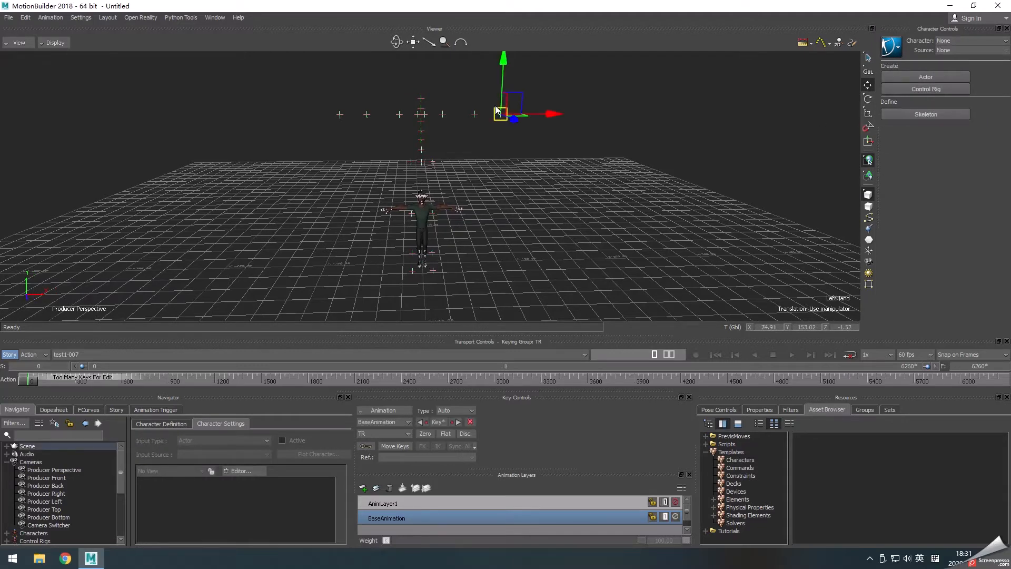
{"action": "left_click", "coordinate": [513, 135]}
{"action": "left_click", "coordinate": [501, 114]}
{"action": "left_click", "coordinate": [529, 150]}
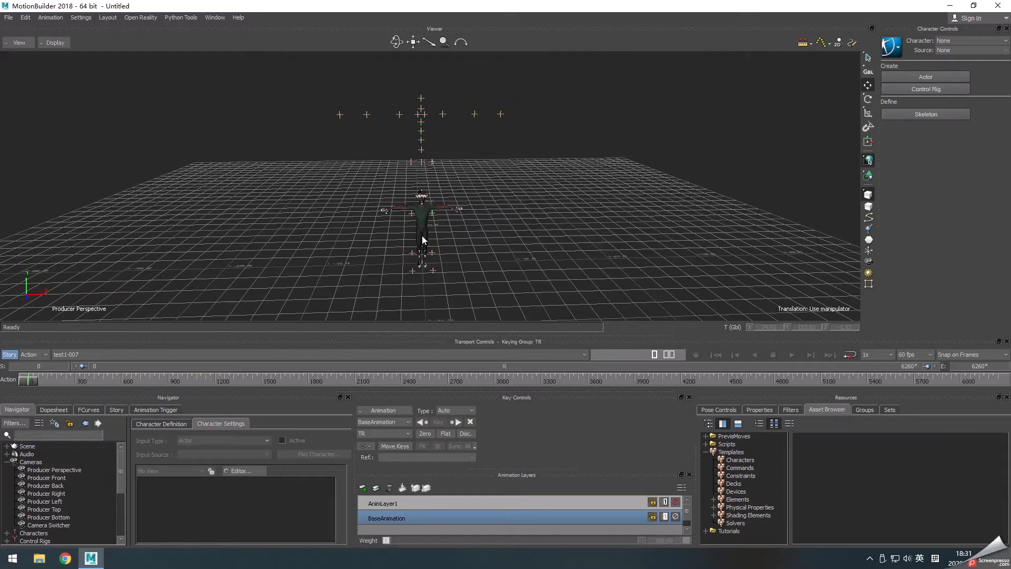
{"action": "left_click", "coordinate": [907, 113]}
{"action": "left_click", "coordinate": [474, 310]}
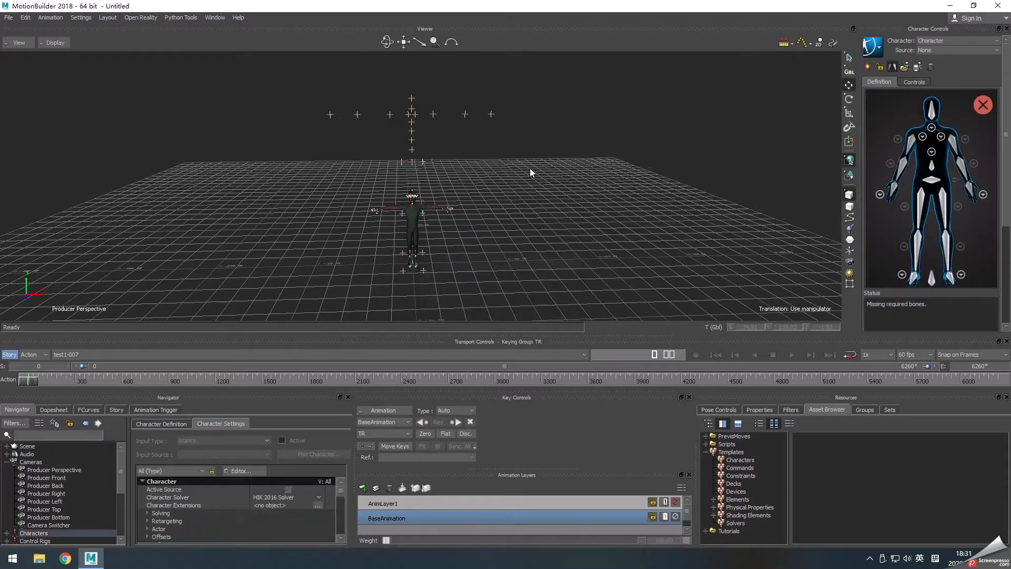
Step: Assign the dance skeleton's LeftHand joint to the left hand bone of the new character definition
{"action": "left_click", "coordinate": [491, 114]}
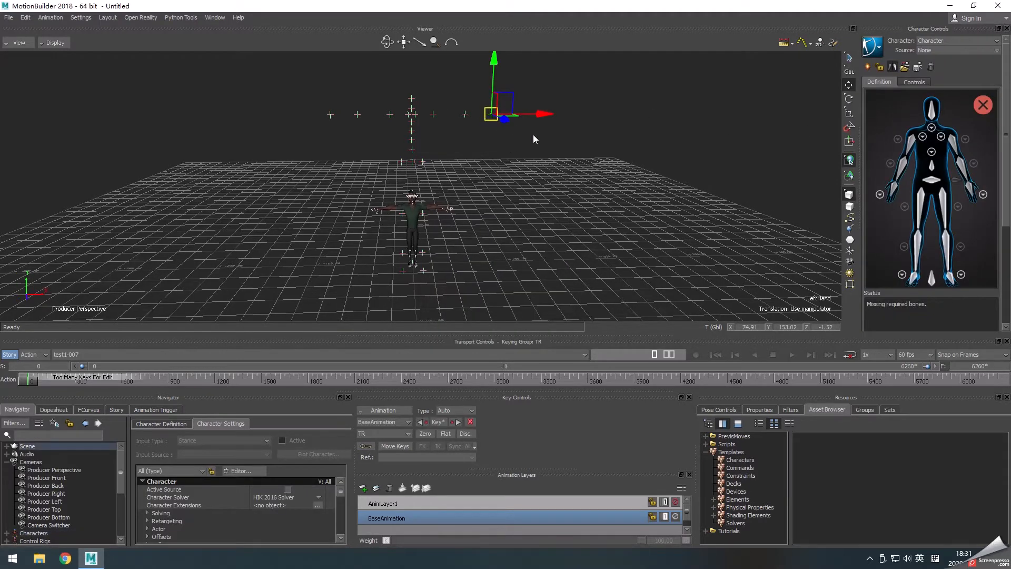
{"action": "left_click", "coordinate": [489, 145]}
{"action": "left_click", "coordinate": [492, 112]}
{"action": "scroll", "coordinate": [479, 142], "scroll_direction": "up", "scroll_amount": 3}
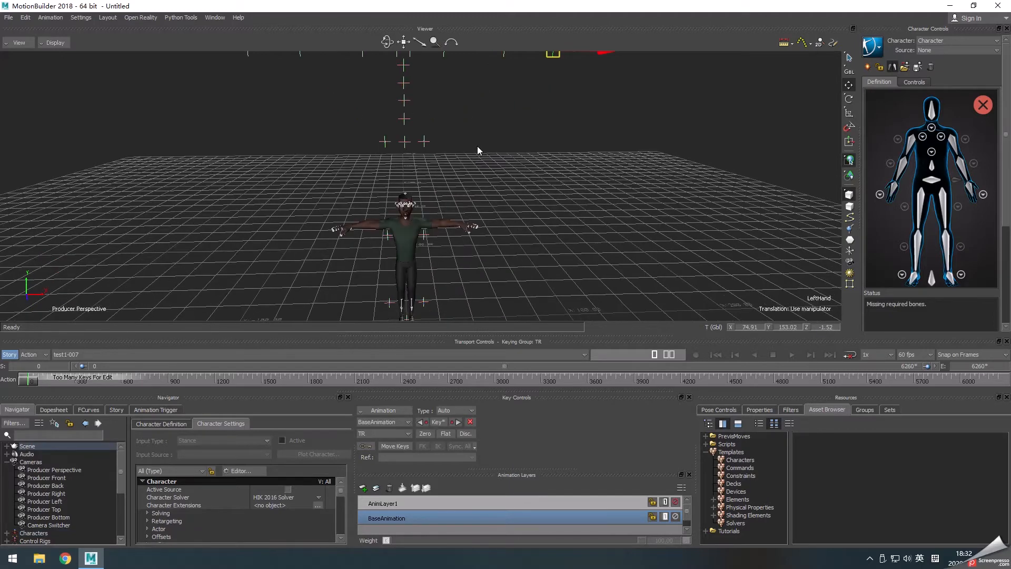
{"action": "middle_click_drag", "start_coordinate": [503, 136], "coordinate": [481, 185], "text": "alt"}
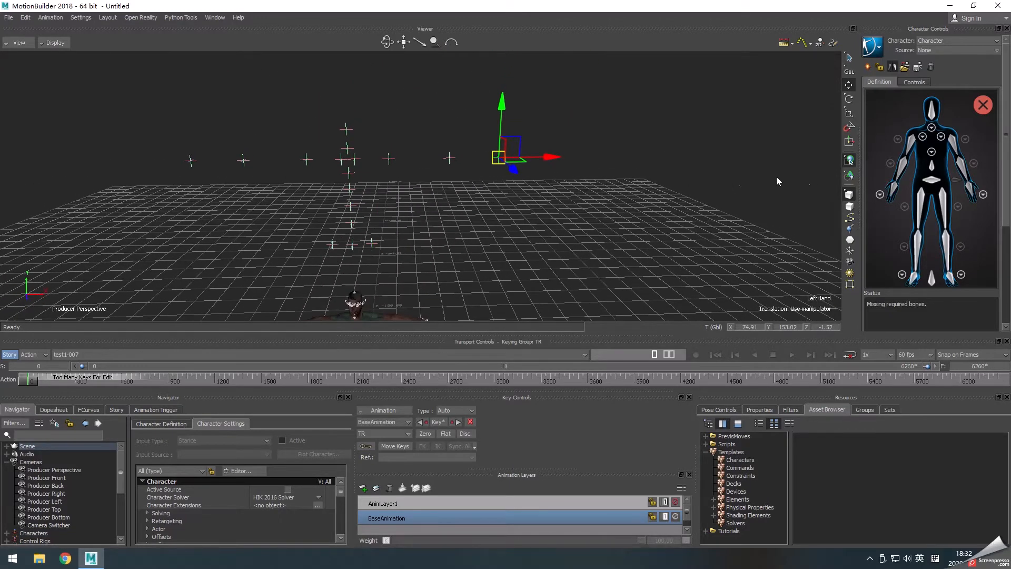
{"action": "right_click", "coordinate": [968, 191]}
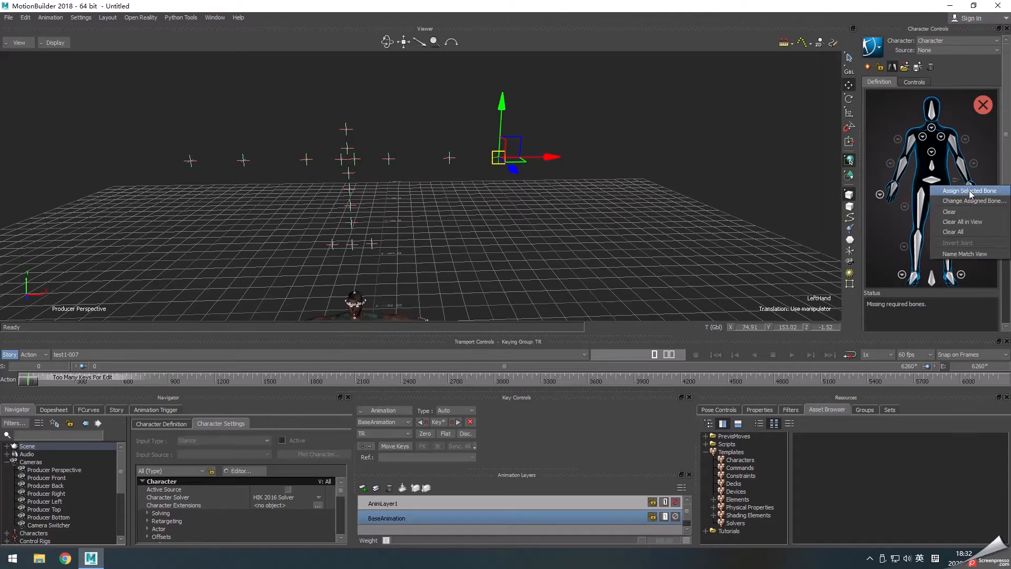
{"action": "left_click", "coordinate": [945, 190]}
Step: Assign the LeftForeArm, LeftUpperArm and Head joints to the matching bones of the new character definition
{"action": "left_click", "coordinate": [449, 157]}
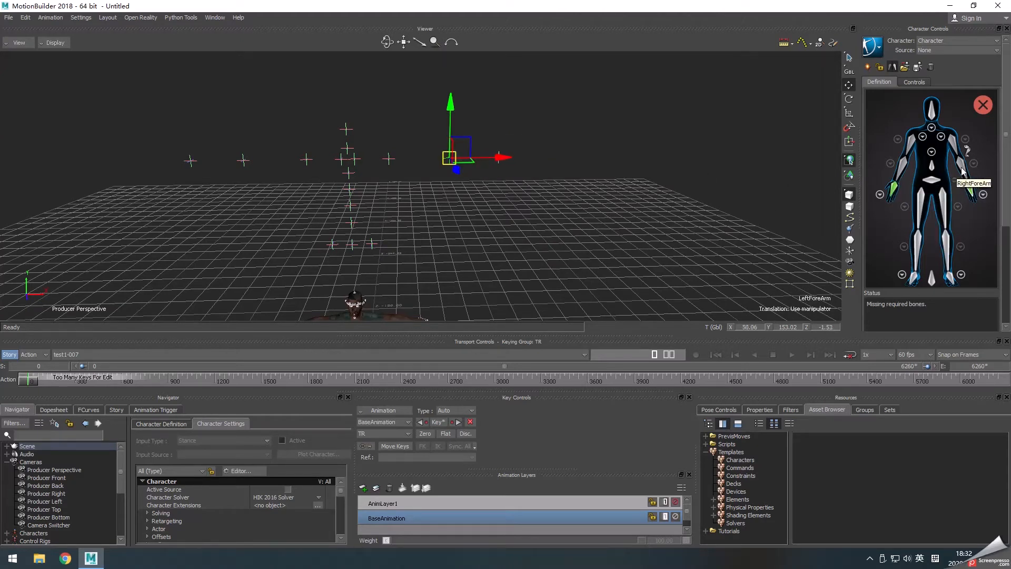
{"action": "right_click", "coordinate": [961, 166]}
{"action": "left_click", "coordinate": [968, 171]}
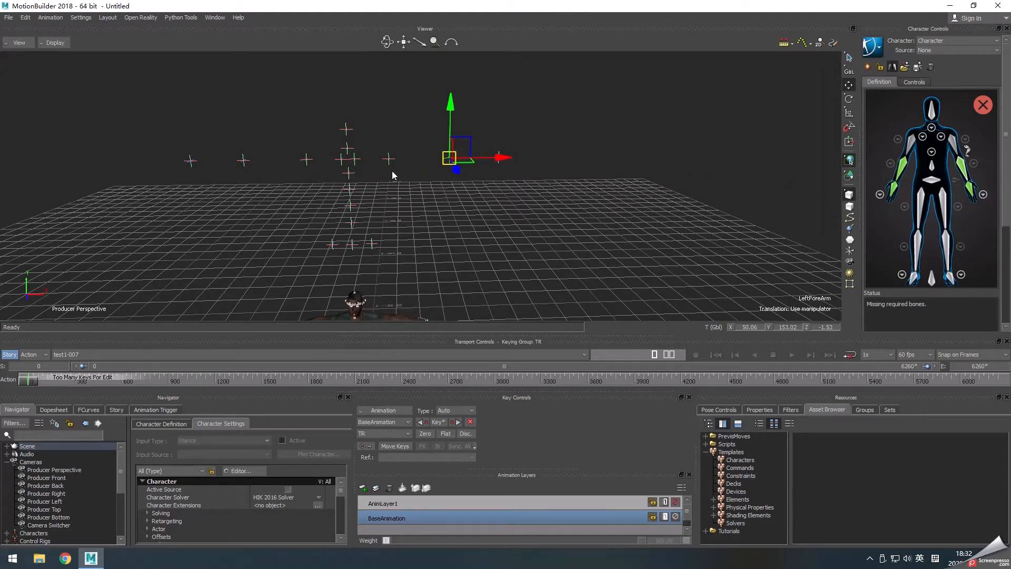
{"action": "left_click", "coordinate": [388, 158]}
{"action": "right_click", "coordinate": [954, 146]}
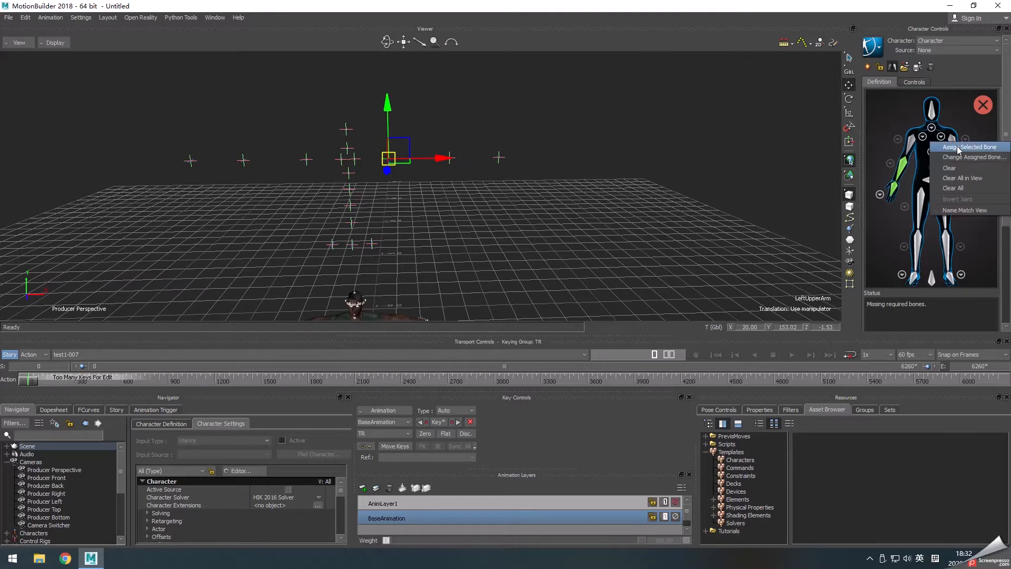
{"action": "left_click", "coordinate": [963, 150]}
{"action": "left_click", "coordinate": [346, 129]}
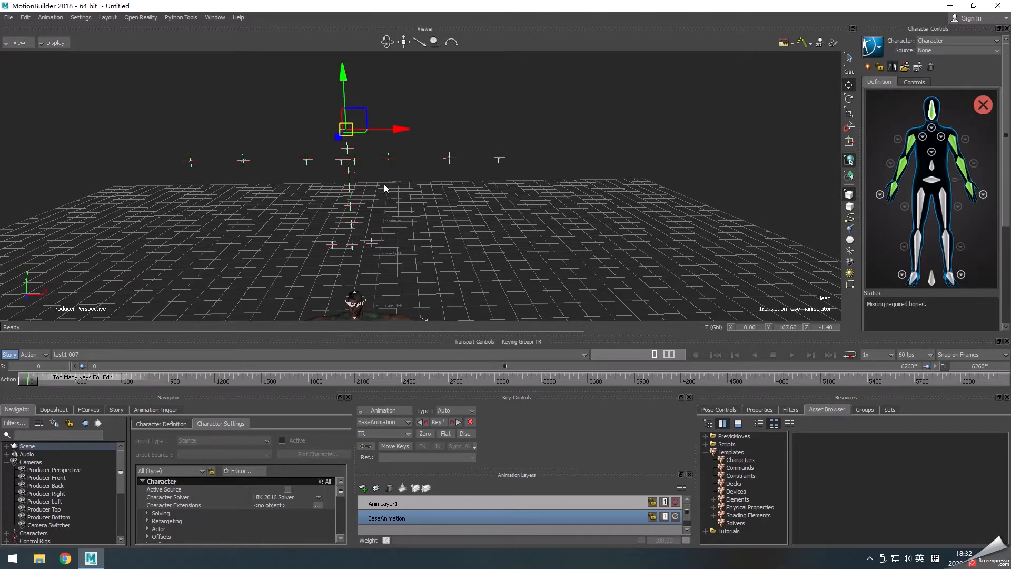
Step: Load the offered skeleton definition template, matching all bones with an empty prefix, to fill the remaining bone slots
{"action": "left_click", "coordinate": [905, 67]}
{"action": "left_click_drag", "start_coordinate": [870, 187], "coordinate": [683, 158]}
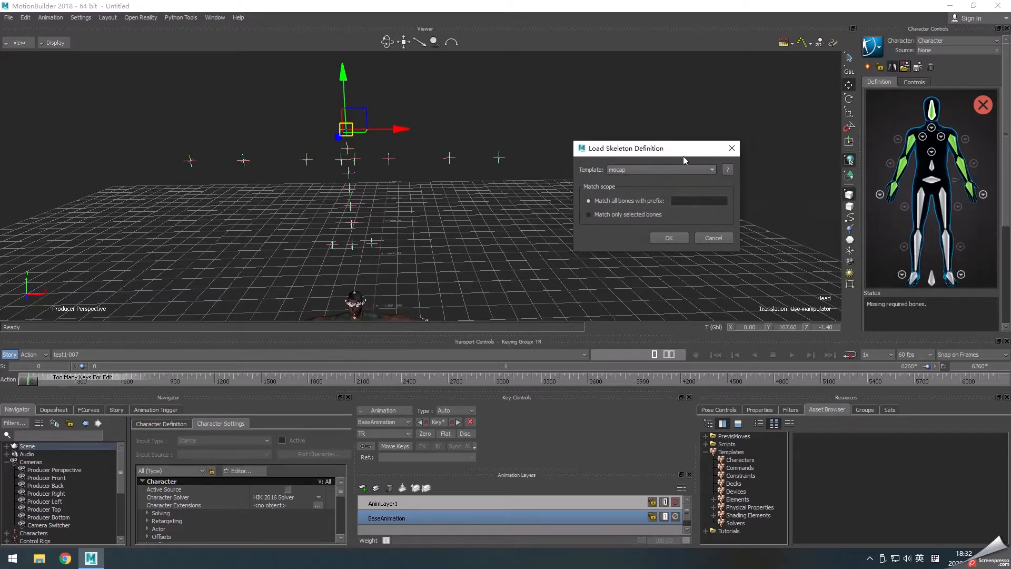
{"action": "left_click", "coordinate": [668, 238]}
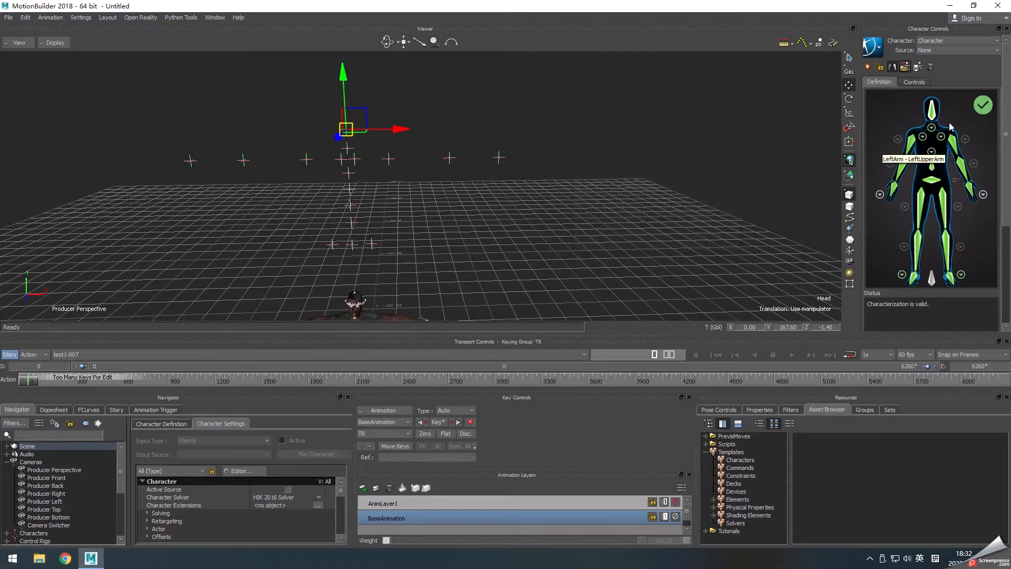
Step: Examine the left shoulder and left shoulder roll slots in the new character definition
{"action": "left_click", "coordinate": [940, 135]}
{"action": "left_click", "coordinate": [883, 108]}
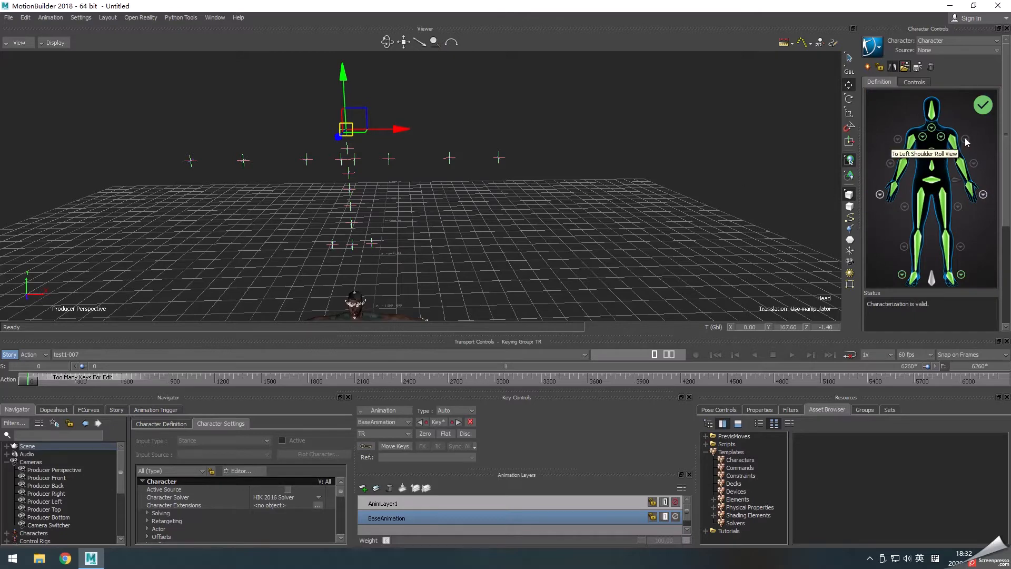
{"action": "left_click", "coordinate": [940, 135]}
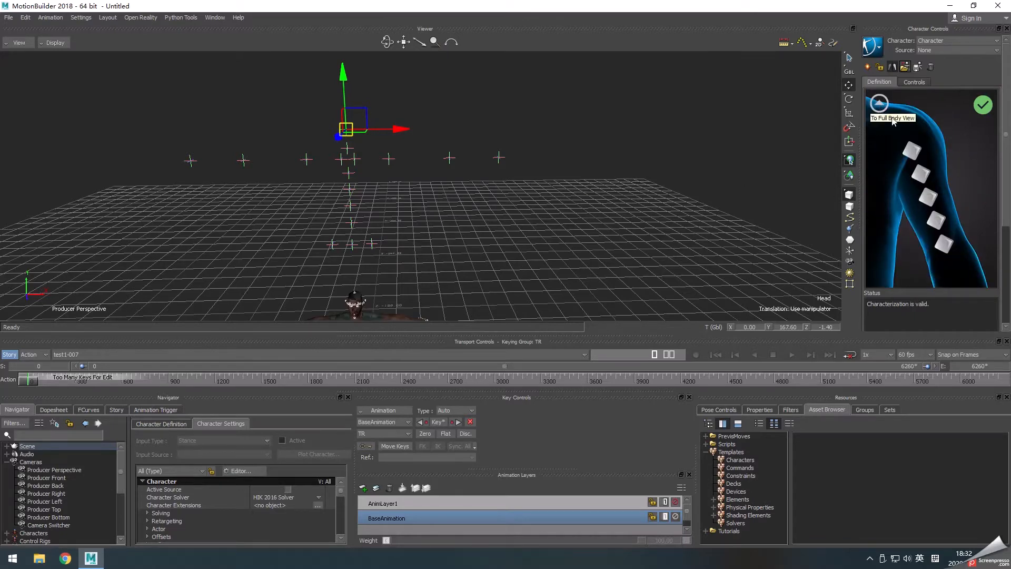
Step: Switch the perspective view to X-Ray display so the bones of both skeletons show through the mesh
{"action": "middle_click_drag", "start_coordinate": [475, 268], "coordinate": [427, 235], "text": "alt"}
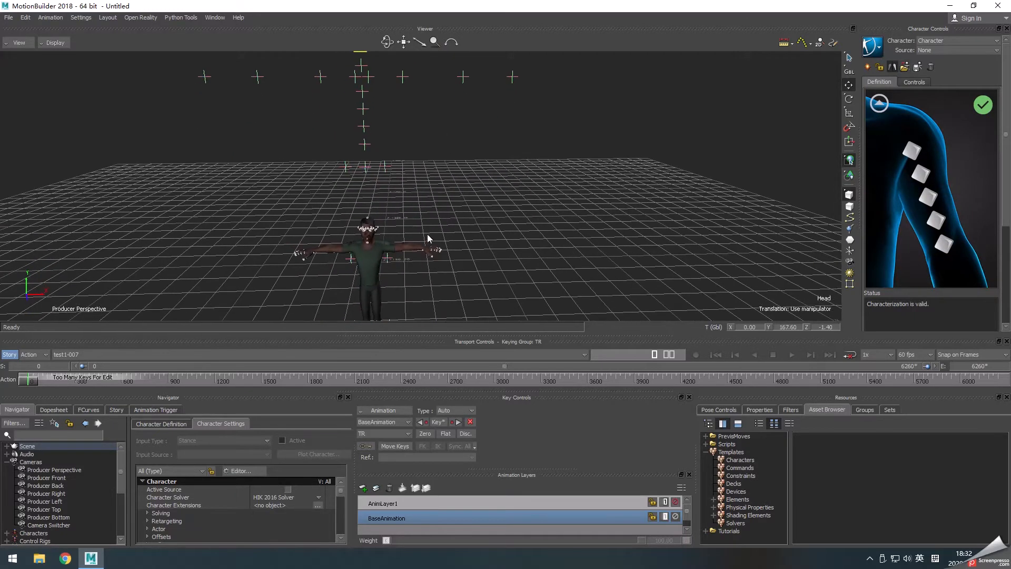
{"action": "left_click", "coordinate": [53, 43]}
{"action": "left_click", "coordinate": [77, 67]}
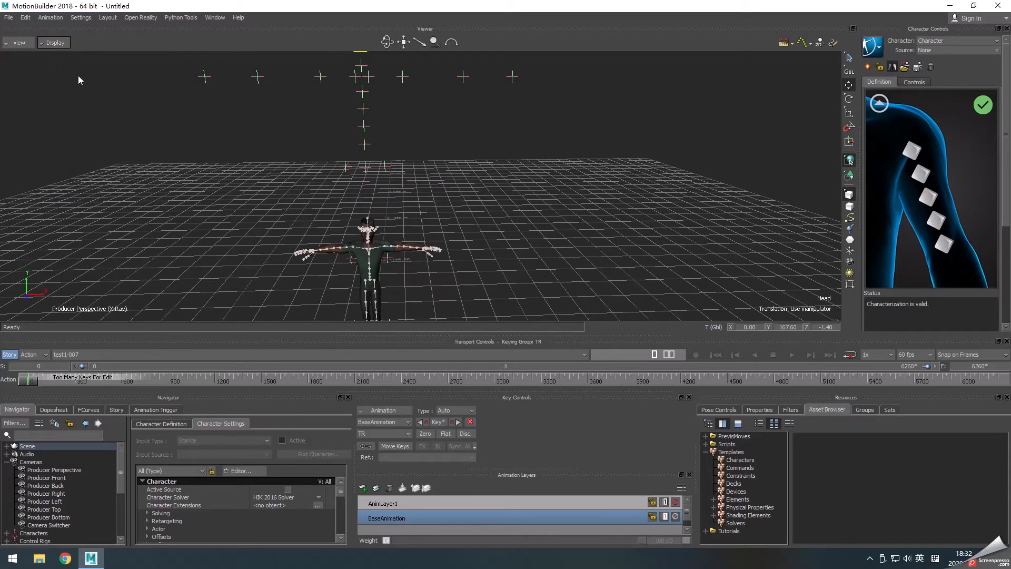
{"action": "middle_click_drag", "start_coordinate": [411, 127], "coordinate": [359, 168], "text": "alt"}
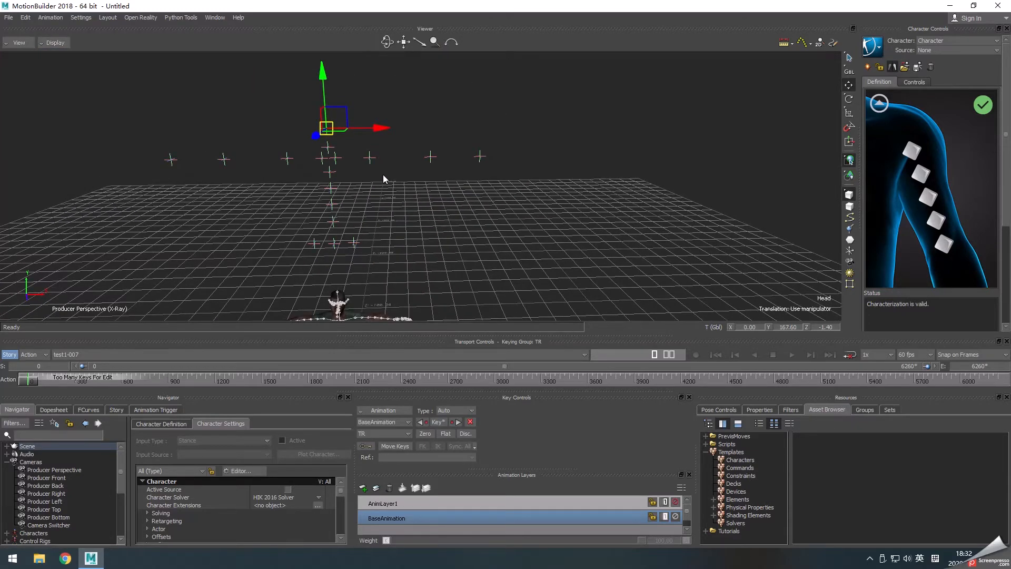
Step: Check the dance skeleton's left upper arm joint and return the character definition to the full body view
{"action": "left_click", "coordinate": [370, 157]}
{"action": "left_click", "coordinate": [397, 162]}
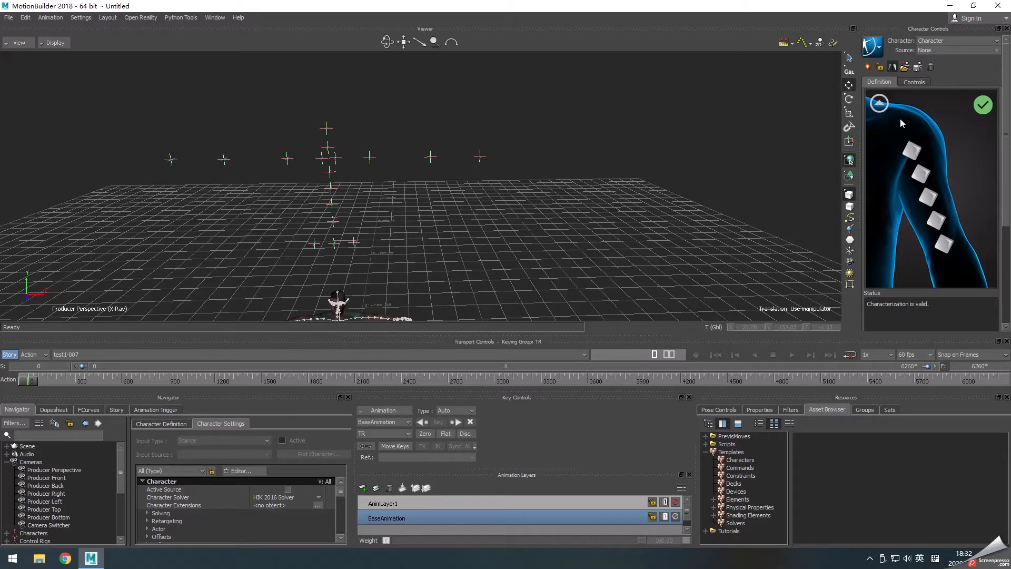
{"action": "left_click", "coordinate": [879, 103]}
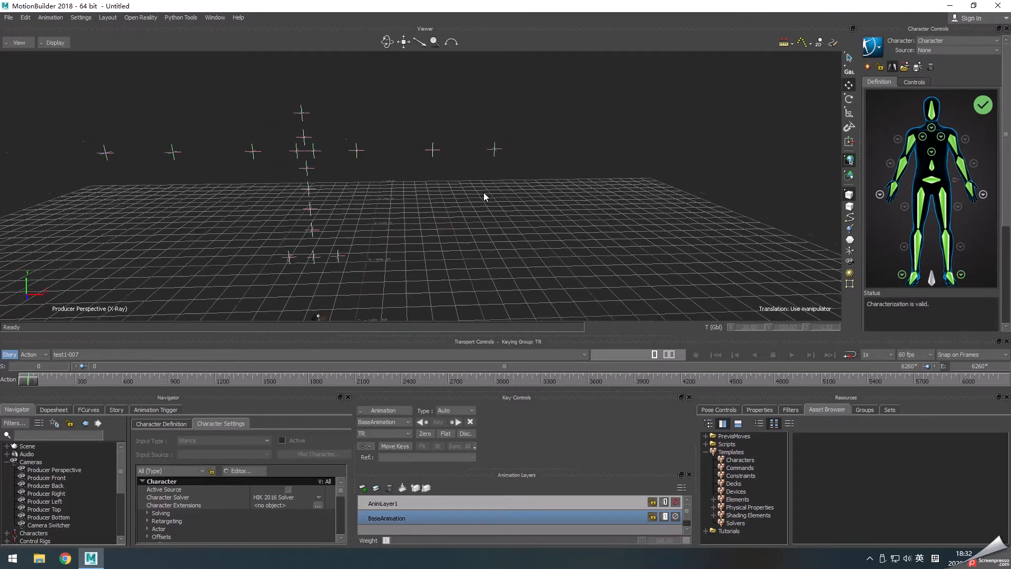
Step: Set the new character's source to Stance and characterize it as a biped
{"action": "left_click", "coordinate": [930, 51]}
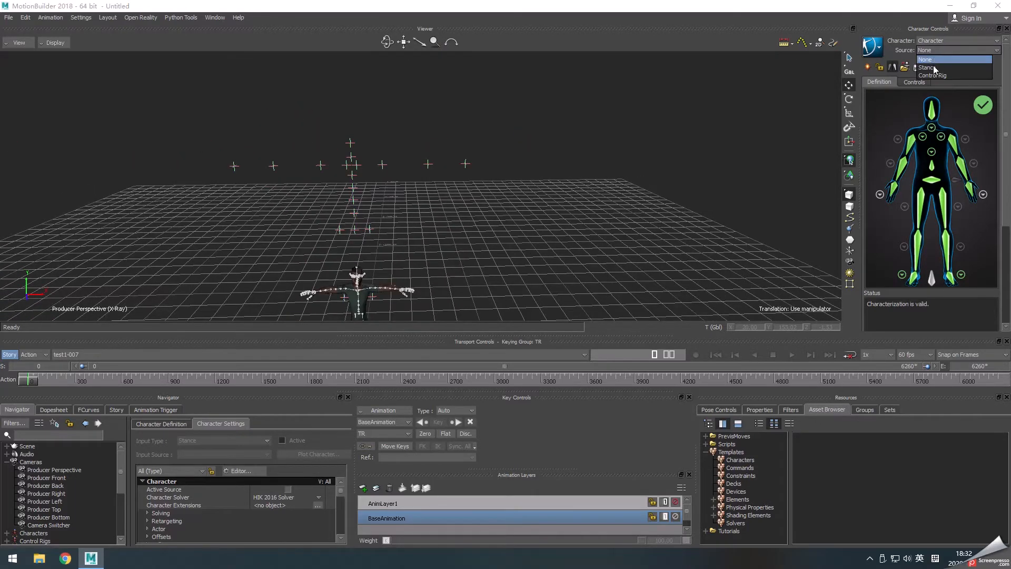
{"action": "left_click", "coordinate": [934, 68]}
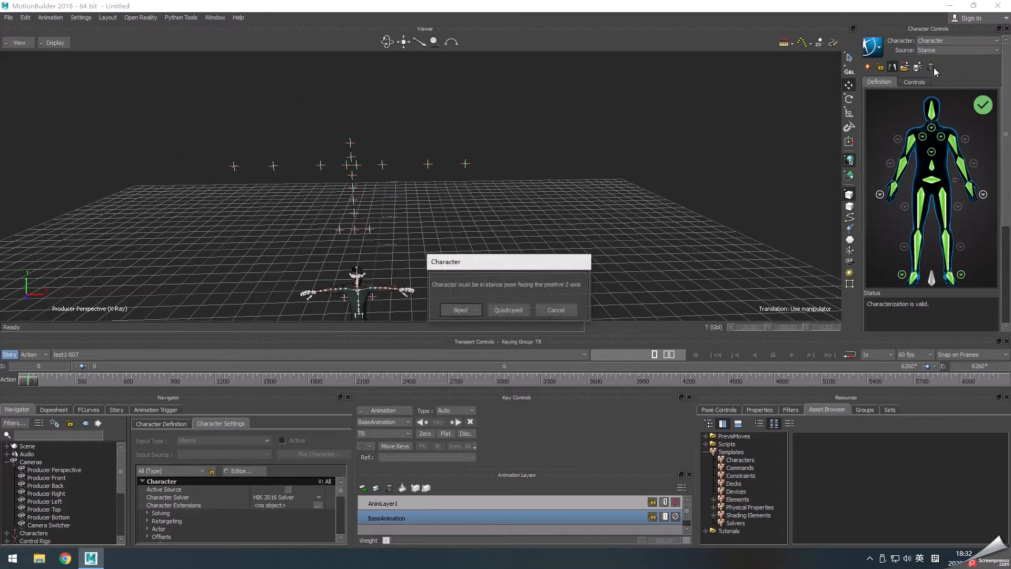
{"action": "left_click", "coordinate": [461, 311]}
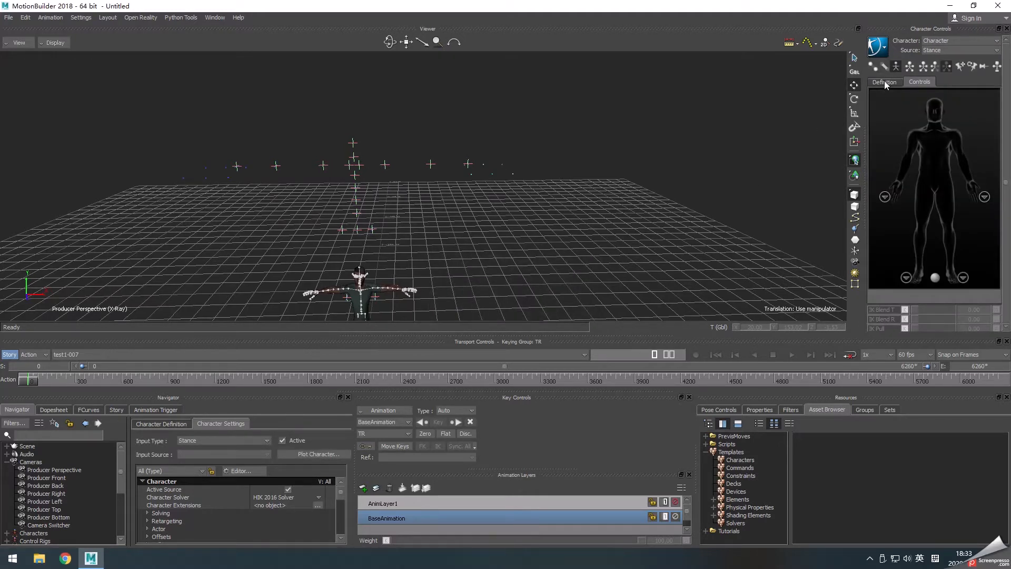
Step: Rename the newly characterized dance skeleton character as Mocap, checking the available characters first, and widen the scene tree
{"action": "left_click", "coordinate": [942, 50]}
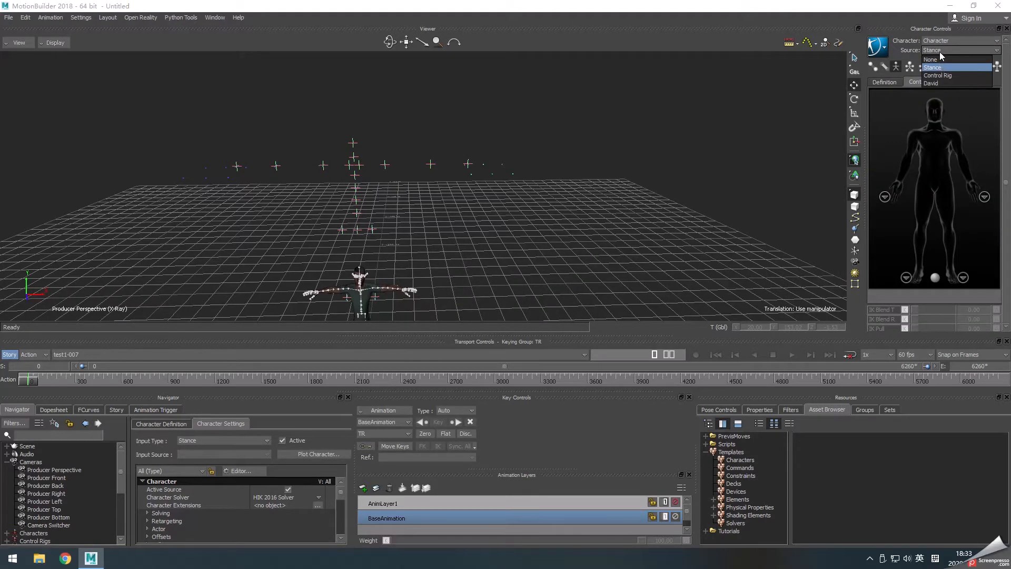
{"action": "left_click", "coordinate": [939, 51]}
{"action": "left_click", "coordinate": [939, 41]}
{"action": "left_click", "coordinate": [939, 42]}
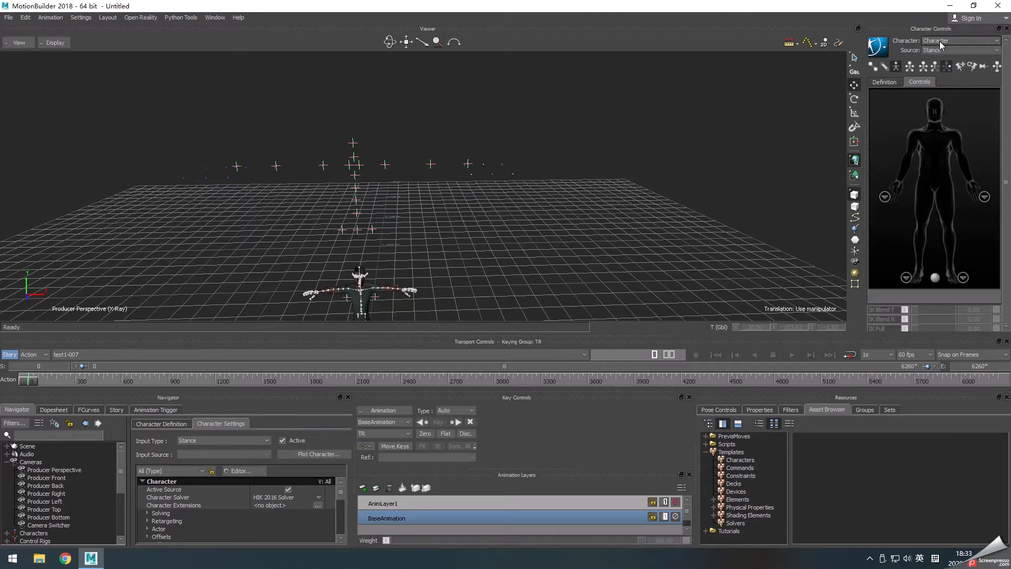
{"action": "left_click", "coordinate": [15, 462]}
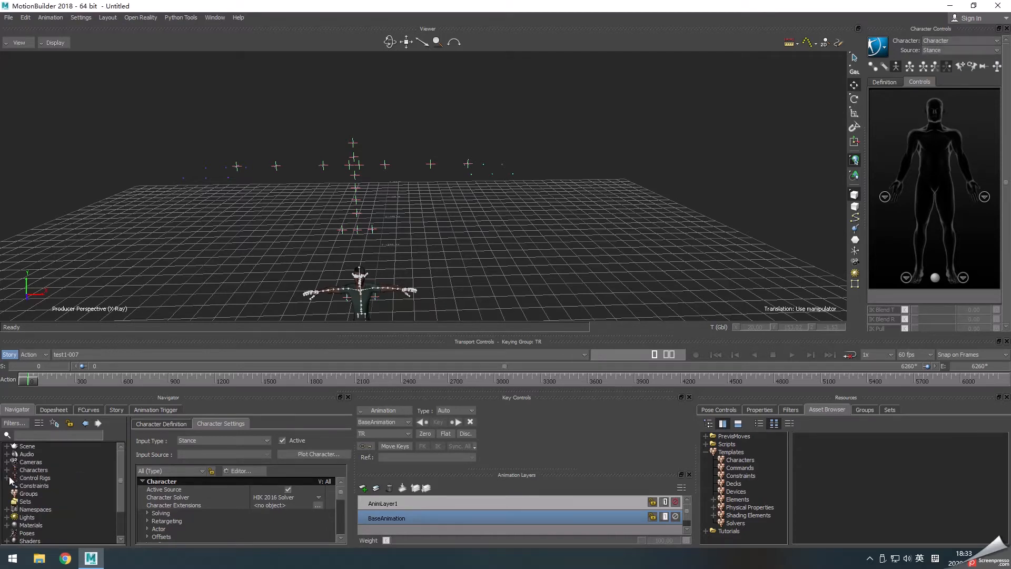
{"action": "left_click", "coordinate": [7, 470]}
{"action": "right_click", "coordinate": [37, 485]}
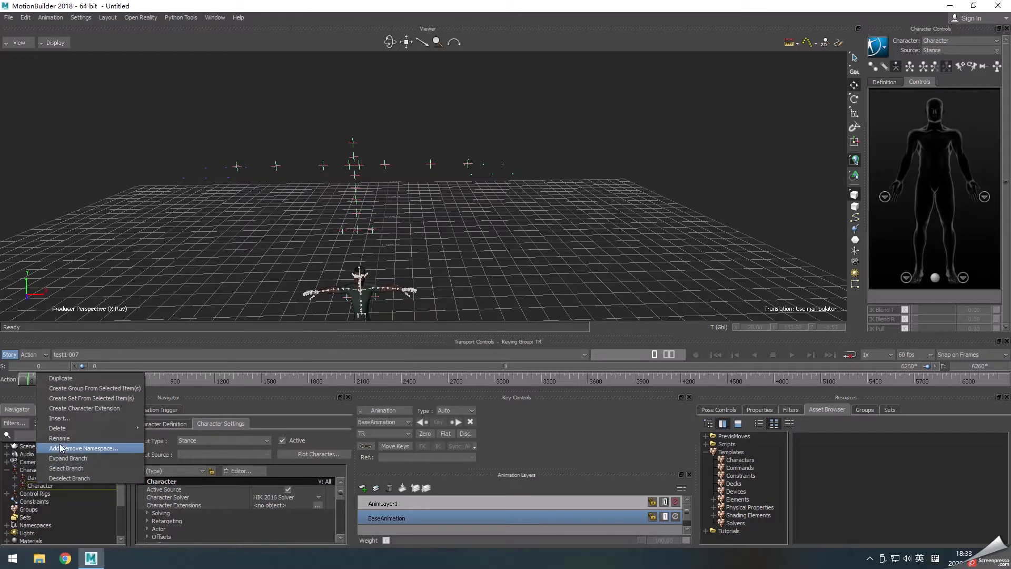
{"action": "left_click", "coordinate": [111, 448]}
{"action": "type", "text": "Mocap"}
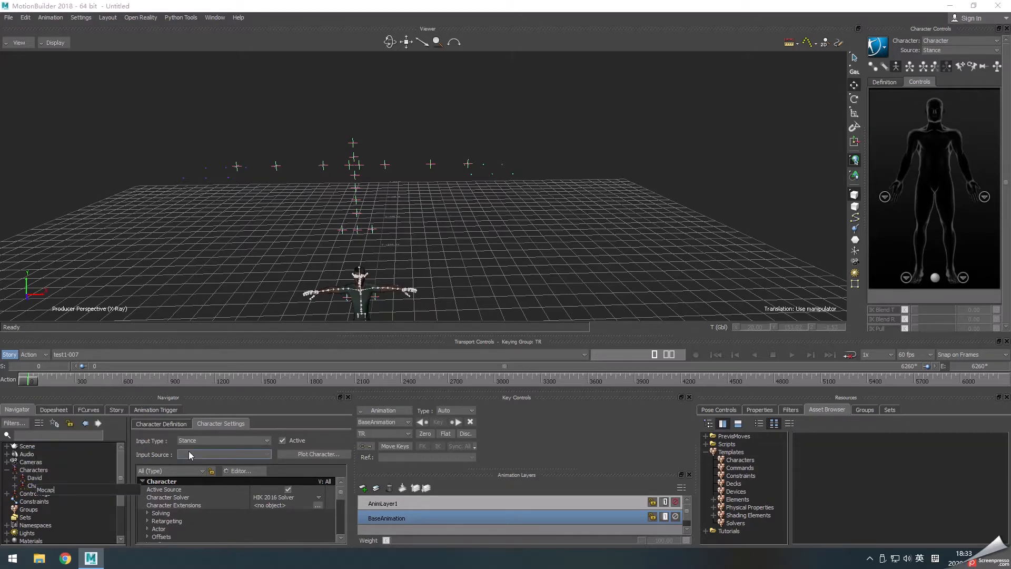
{"action": "key", "text": "Return"}
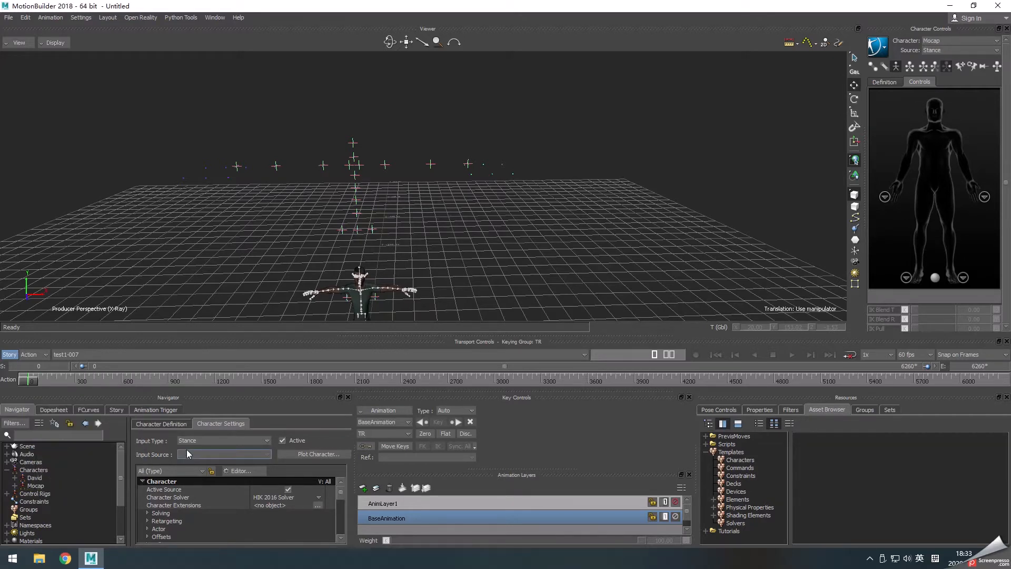
{"action": "left_click_drag", "start_coordinate": [132, 438], "coordinate": [196, 438]}
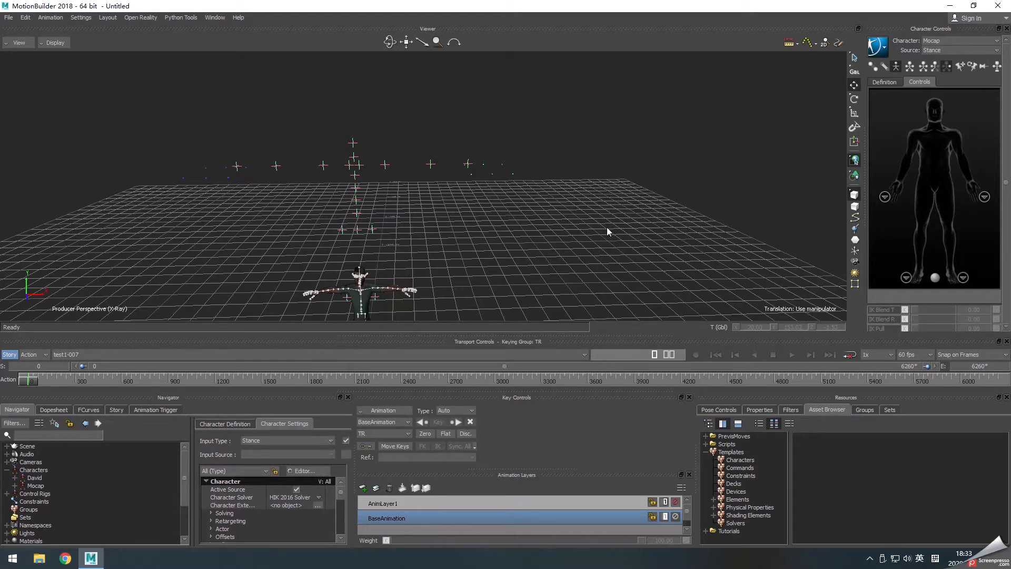
Step: Make David the current character and set Mocap as its input source
{"action": "left_click", "coordinate": [937, 50]}
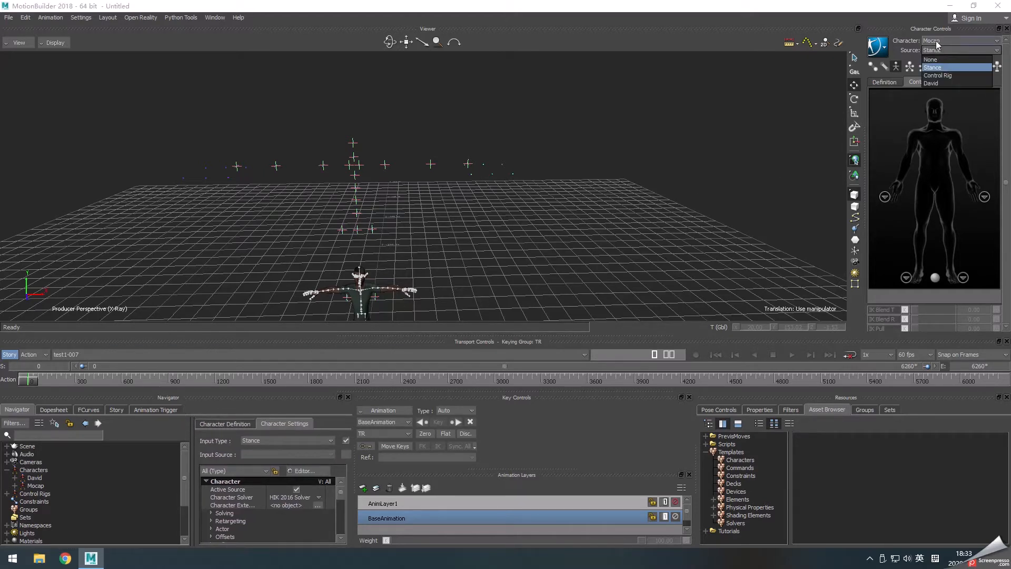
{"action": "left_click", "coordinate": [932, 42]}
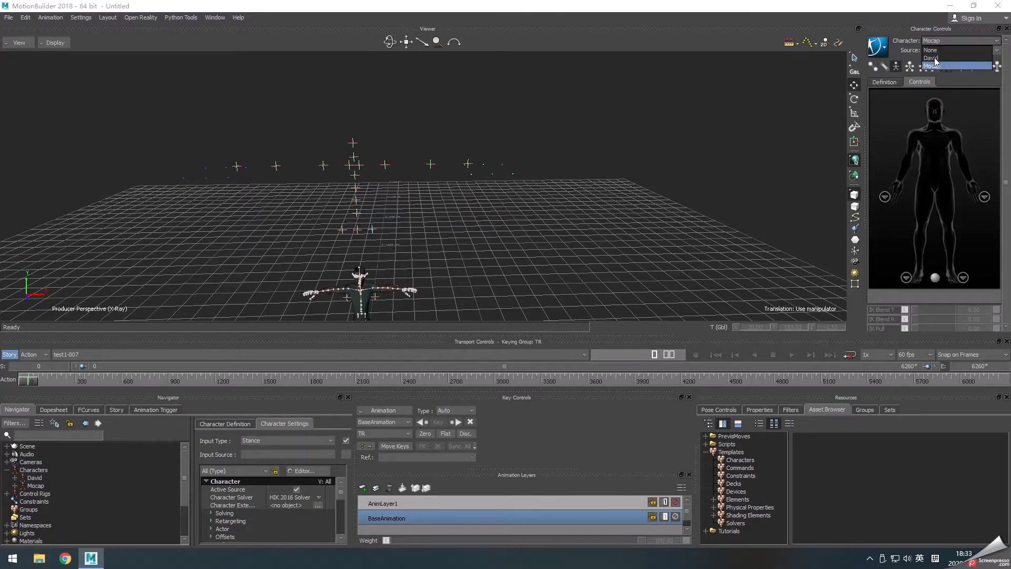
{"action": "left_click", "coordinate": [936, 59]}
{"action": "left_click", "coordinate": [931, 51]}
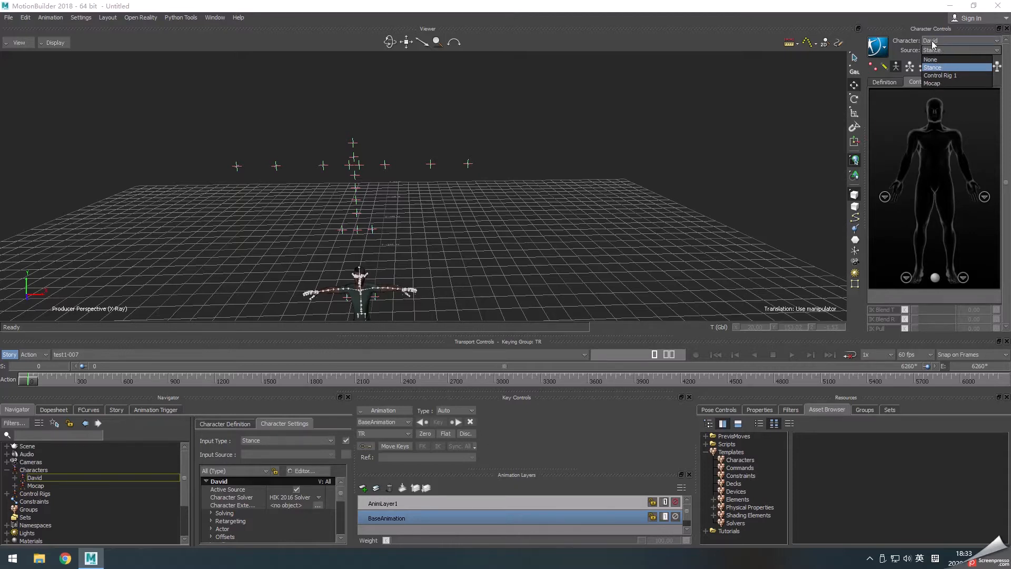
{"action": "left_click", "coordinate": [936, 82]}
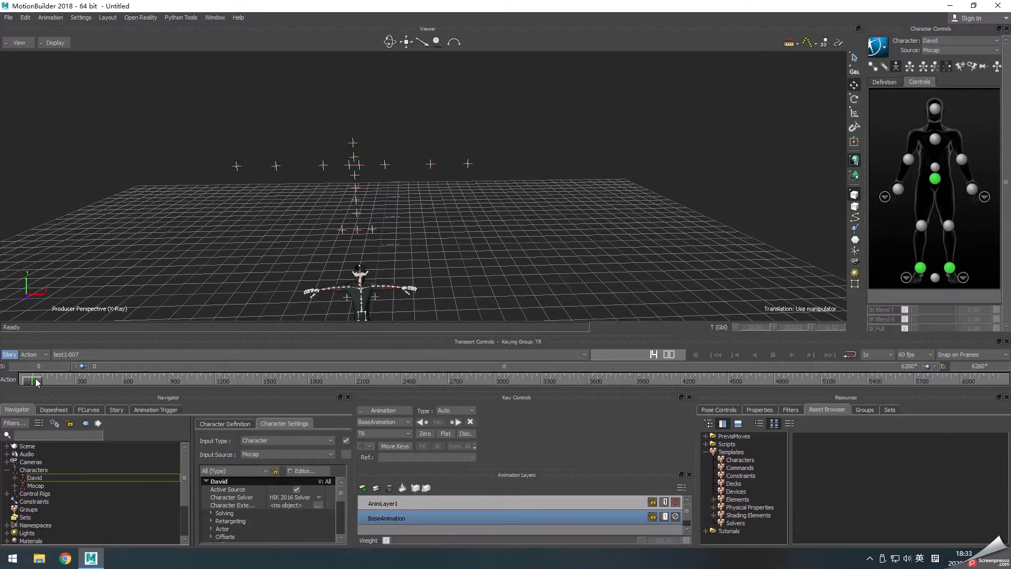
Step: Make Mocap the current character and set its source to None
{"action": "left_click", "coordinate": [936, 41]}
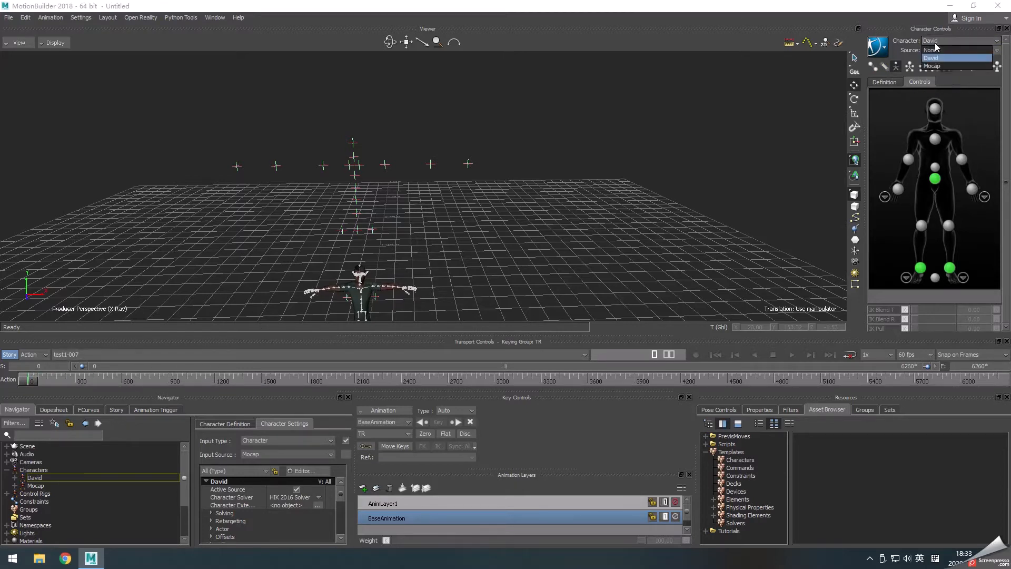
{"action": "left_click", "coordinate": [935, 65]}
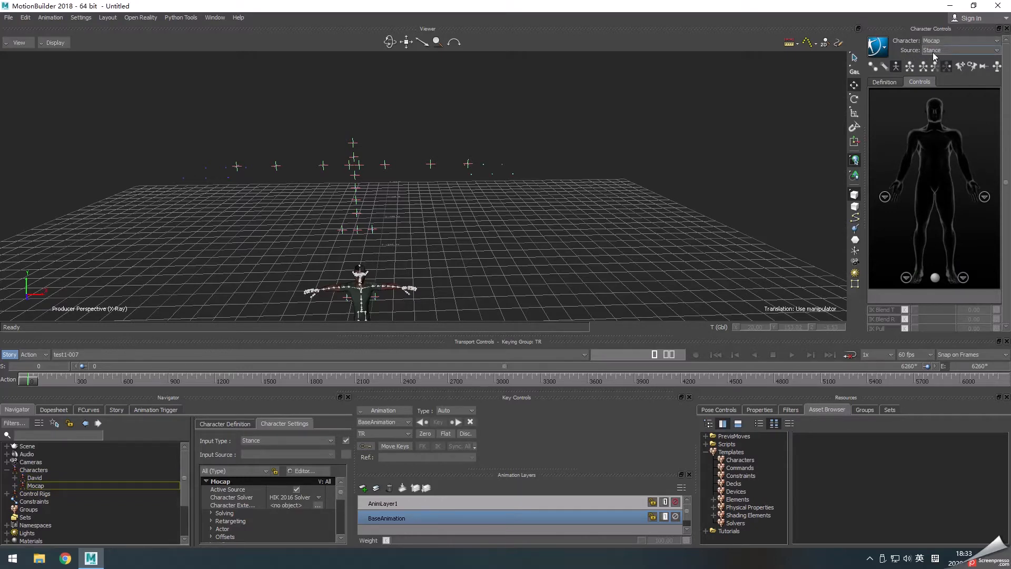
{"action": "left_click", "coordinate": [936, 51]}
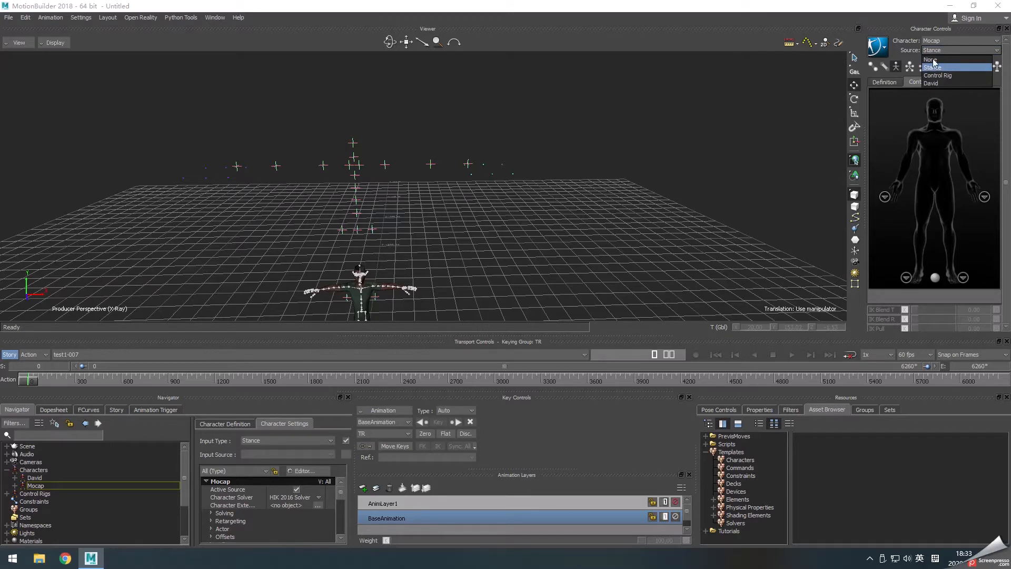
{"action": "left_click", "coordinate": [933, 60]}
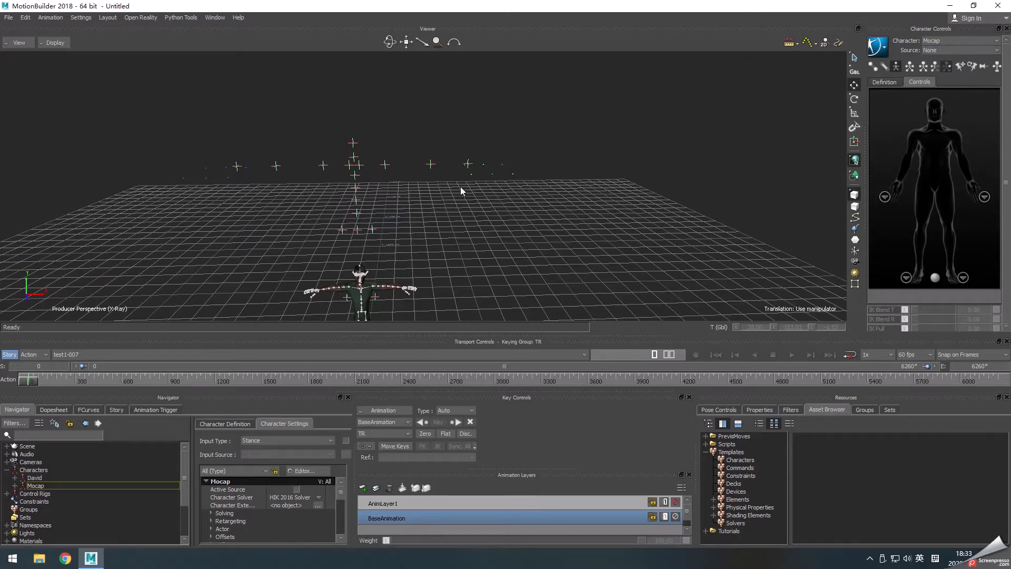
Step: Scrub the animation to frame 746, viewing David and the dance skeleton together to compare their motion
{"action": "left_click_drag", "start_coordinate": [29, 379], "coordinate": [36, 379]}
{"action": "scroll", "coordinate": [293, 260], "scroll_direction": "down", "scroll_amount": 3}
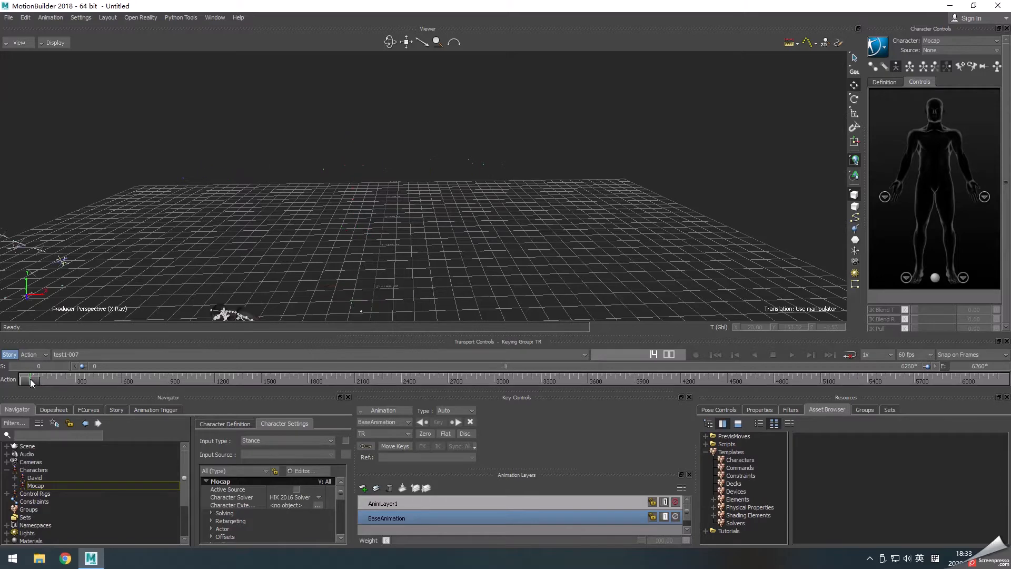
{"action": "scroll", "coordinate": [292, 260], "scroll_direction": "down", "scroll_amount": 1}
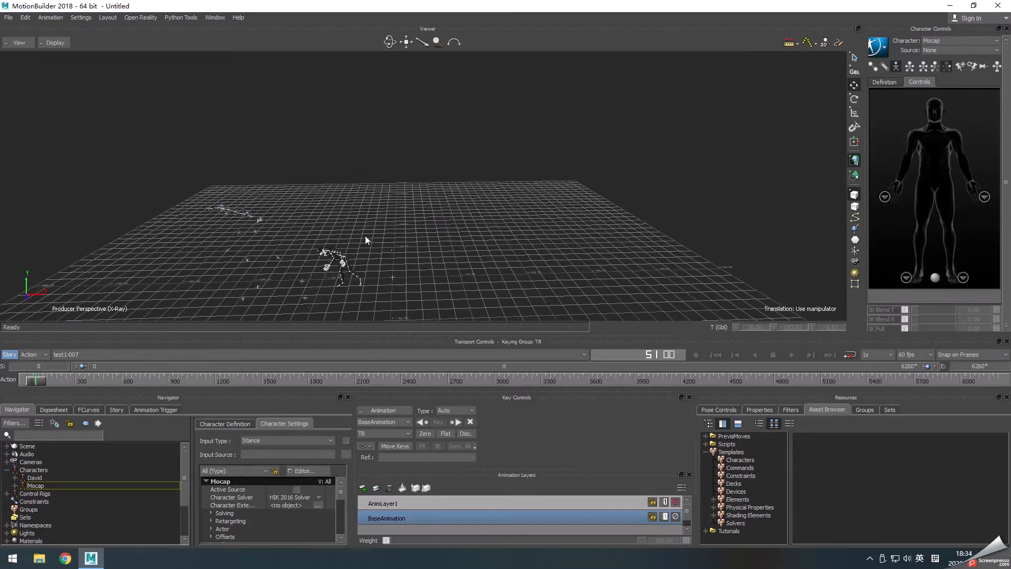
{"action": "left_click_drag", "start_coordinate": [365, 235], "coordinate": [388, 204], "text": "shift"}
{"action": "scroll", "coordinate": [429, 216], "scroll_direction": "up", "scroll_amount": 2}
{"action": "left_click_drag", "start_coordinate": [37, 379], "coordinate": [144, 384]}
Step: Check the source settings of both the David and Mocap characters, and scrub the dance on to frame 1165
{"action": "left_click", "coordinate": [939, 42]}
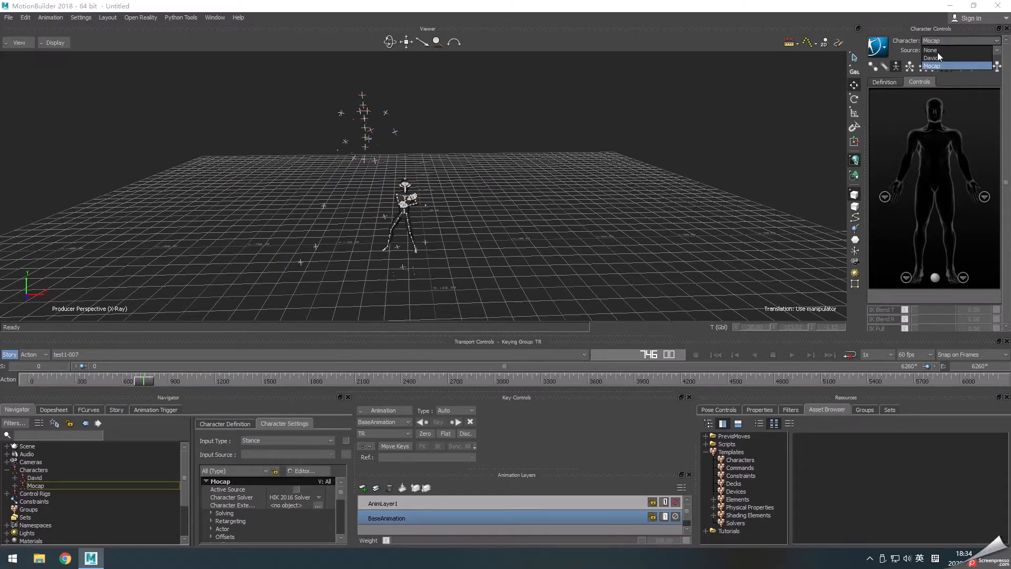
{"action": "left_click", "coordinate": [938, 53]}
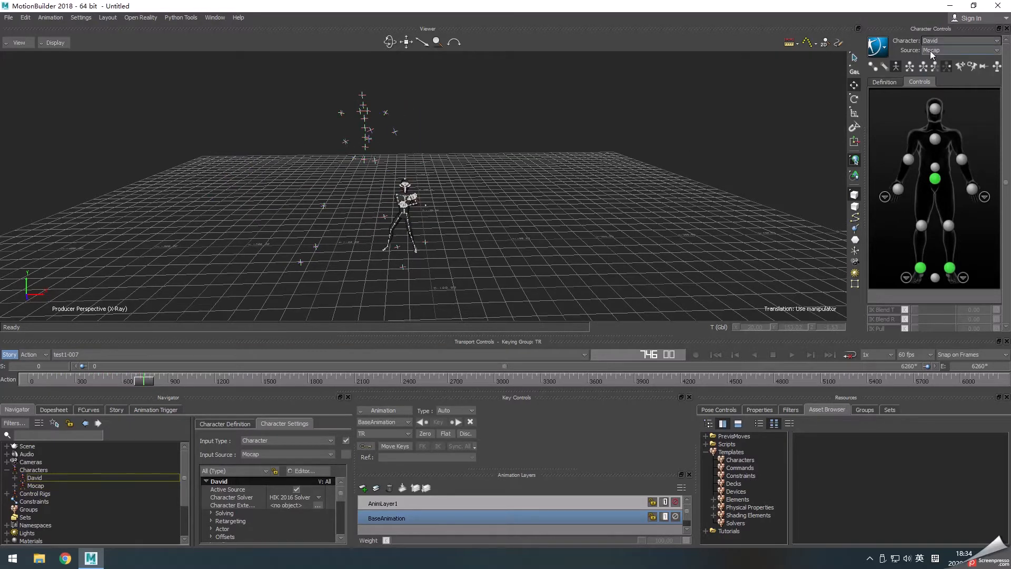
{"action": "left_click", "coordinate": [936, 44]}
{"action": "left_click", "coordinate": [937, 65]}
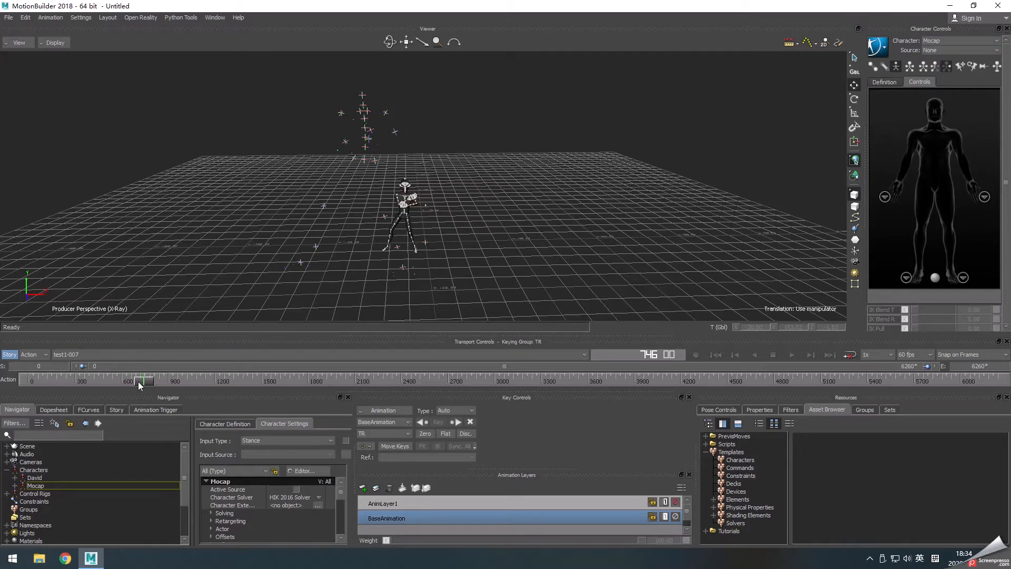
{"action": "left_click_drag", "start_coordinate": [138, 381], "coordinate": [209, 383]}
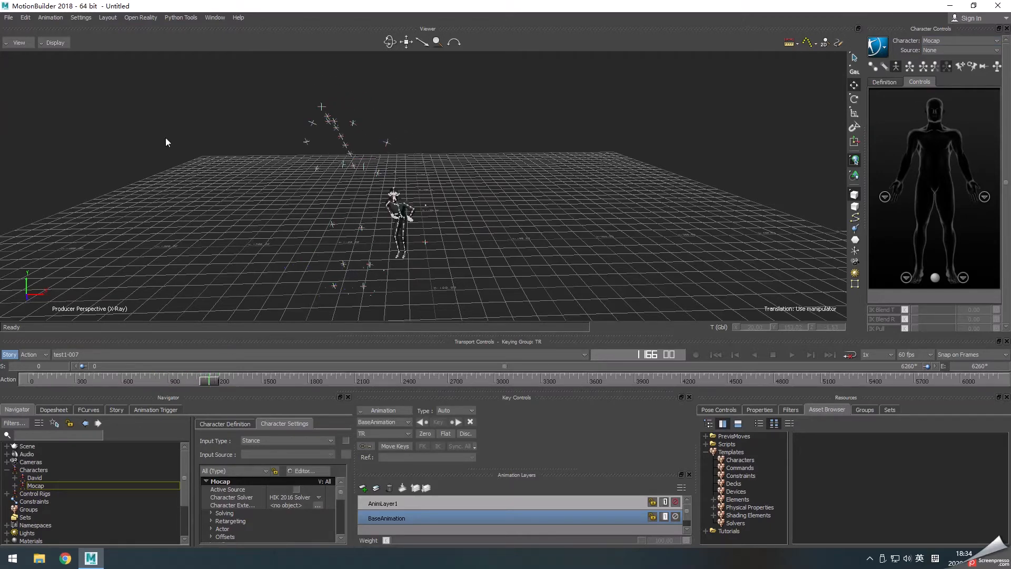
Step: Turn off X-Ray display in the perspective view and frame David's full body
{"action": "left_click", "coordinate": [61, 47]}
{"action": "left_click", "coordinate": [65, 57]}
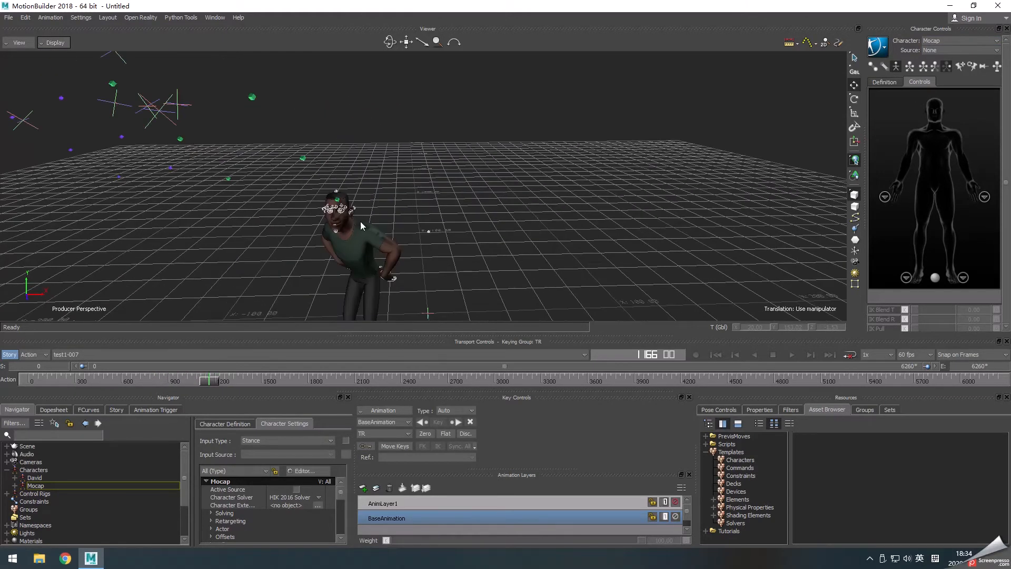
{"action": "left_click_drag", "start_coordinate": [454, 197], "coordinate": [481, 197], "text": "alt"}
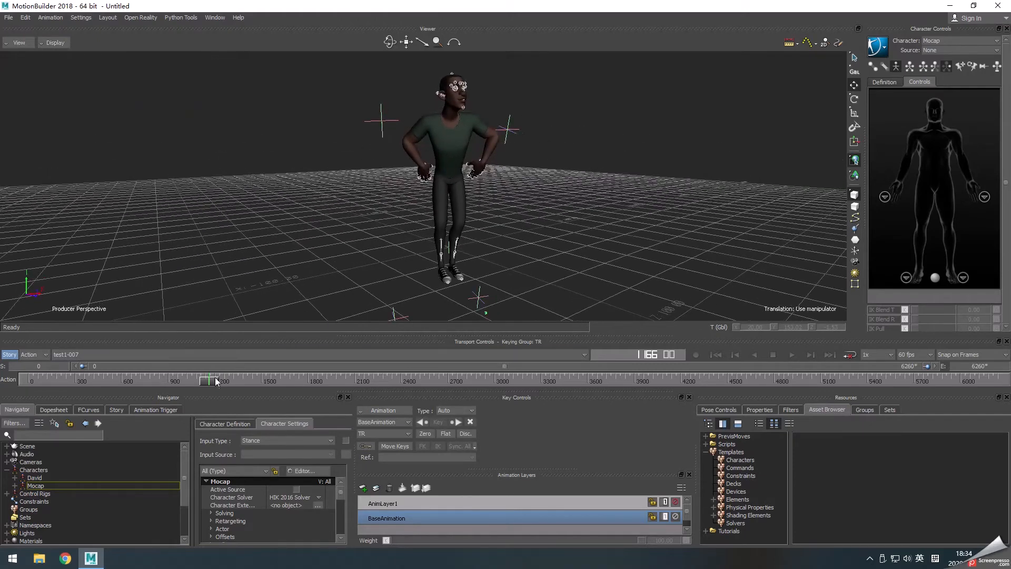
Step: Scrub between about frames 1051 and 1634, examining David's arms, hands and legs from several angles for retargeting problems
{"action": "mouse_move", "coordinate": [215, 378]}
{"action": "left_mouse_down"}
{"action": "mouse_move", "coordinate": [311, 417]}
{"action": "mouse_move", "coordinate": [322, 381]}
{"action": "mouse_move", "coordinate": [338, 384]}
{"action": "mouse_move", "coordinate": [46, 400]}
{"action": "mouse_move", "coordinate": [191, 402]}
{"action": "left_mouse_up"}
{"action": "scroll", "coordinate": [456, 238], "scroll_direction": "up", "scroll_amount": 5}
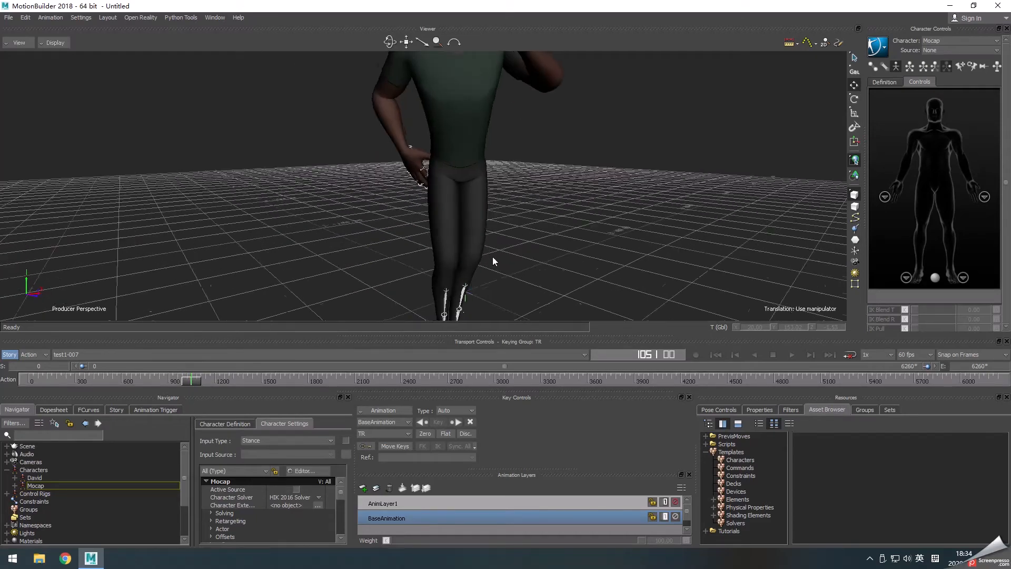
{"action": "left_click_drag", "start_coordinate": [492, 257], "coordinate": [469, 268], "text": "ctrl+shift"}
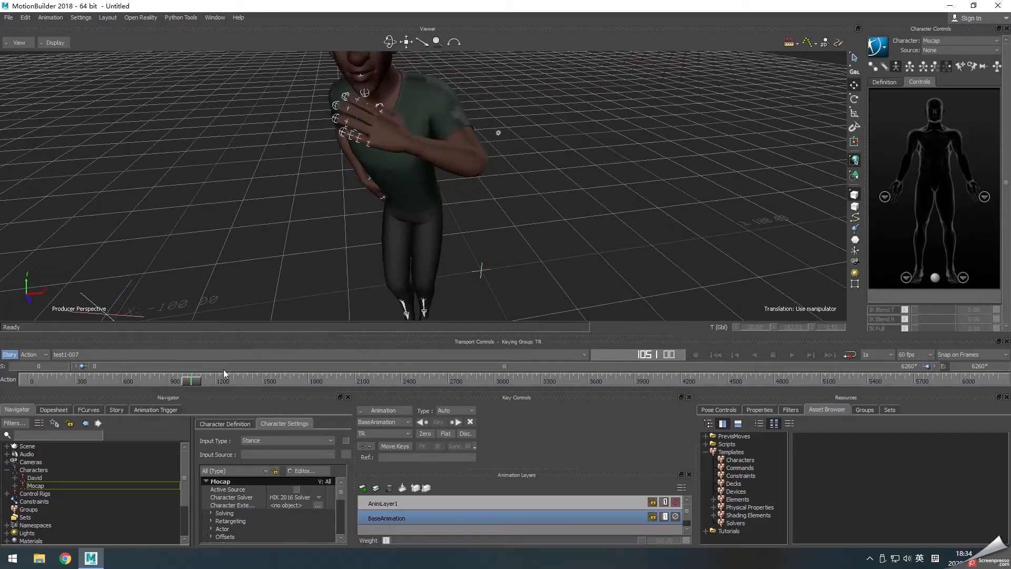
{"action": "mouse_move", "coordinate": [224, 371]}
{"action": "left_mouse_down"}
{"action": "mouse_move", "coordinate": [198, 380]}
{"action": "mouse_move", "coordinate": [267, 384]}
{"action": "left_mouse_up"}
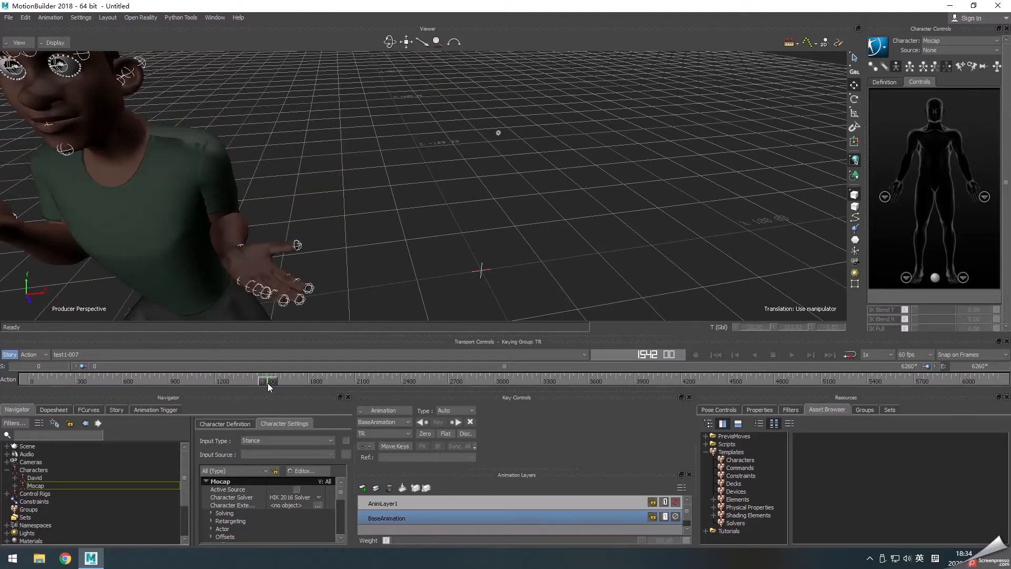
{"action": "left_click_drag", "start_coordinate": [360, 296], "coordinate": [390, 222], "text": "shift"}
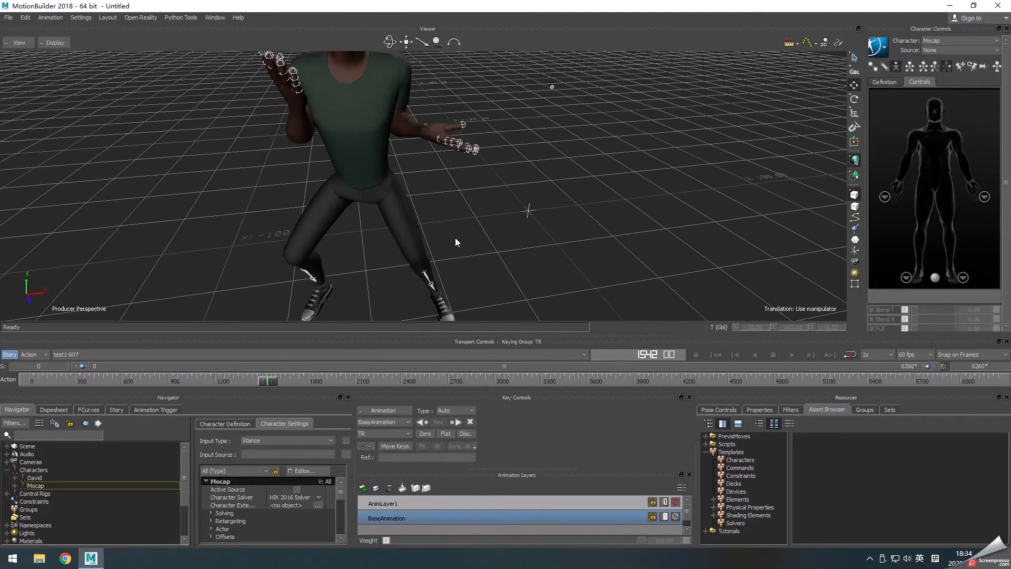
{"action": "left_click_drag", "start_coordinate": [456, 241], "coordinate": [317, 307], "text": "ctrl"}
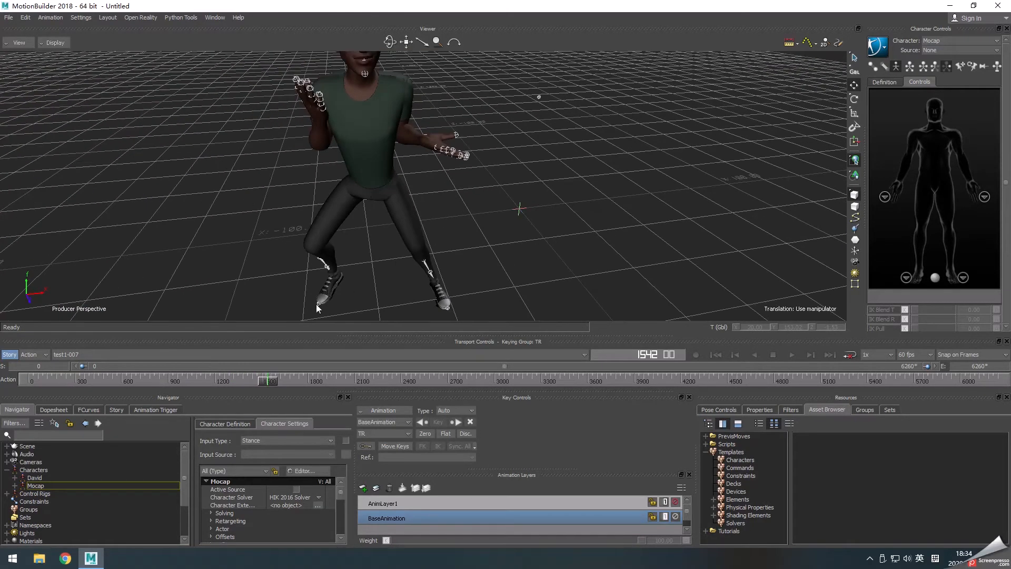
{"action": "left_click_drag", "start_coordinate": [274, 377], "coordinate": [282, 385]}
{"action": "left_click_drag", "start_coordinate": [337, 291], "coordinate": [242, 221], "text": "ctrl+shift"}
{"action": "left_click_drag", "start_coordinate": [309, 281], "coordinate": [725, 313], "text": "ctrl"}
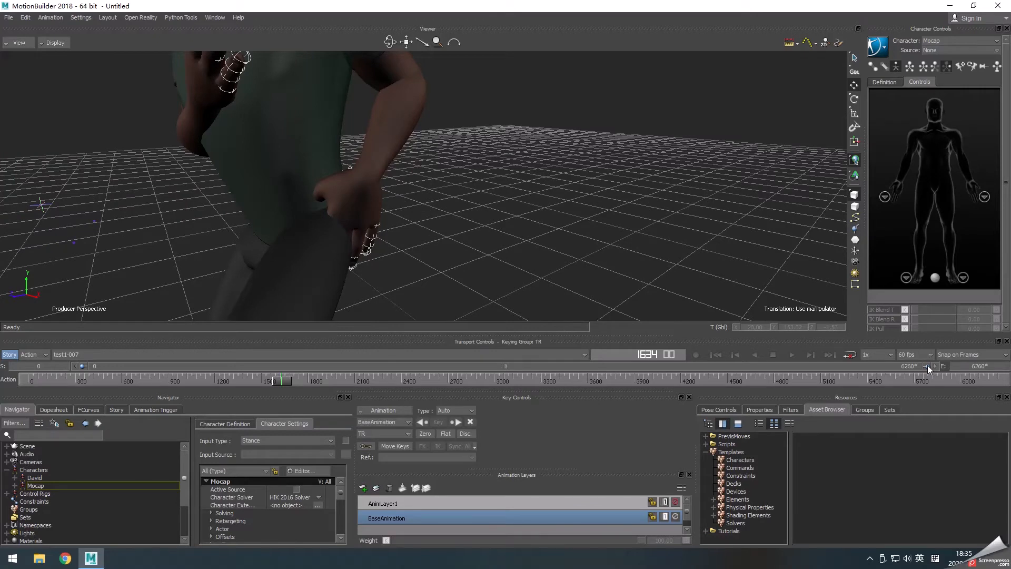
Step: Narrow the visible timeline range to frames 1545–1671 and examine David's hand near the hip up to about frame 1610
{"action": "left_click_drag", "start_coordinate": [927, 365], "coordinate": [315, 376]}
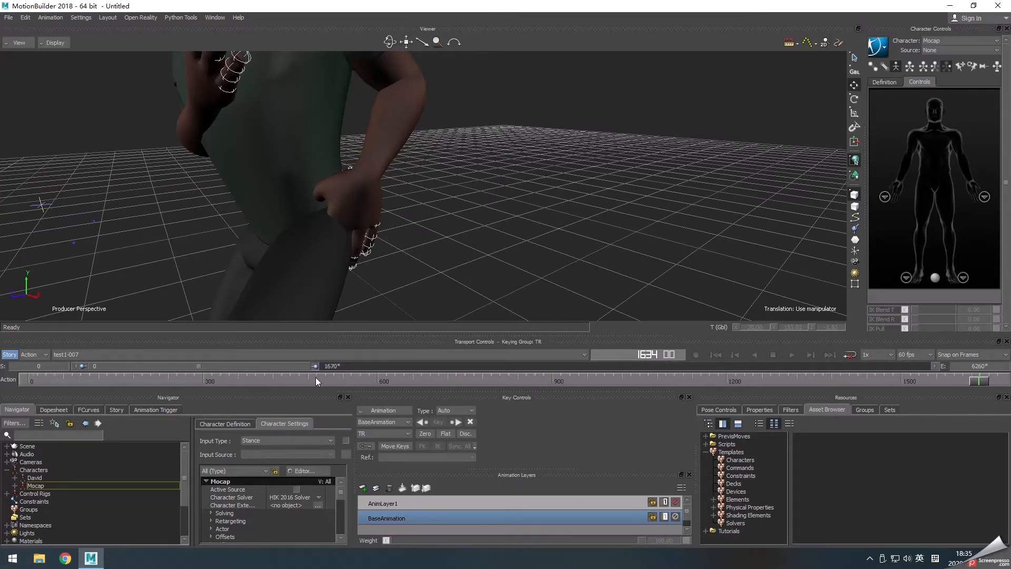
{"action": "left_click_drag", "start_coordinate": [81, 365], "coordinate": [289, 371]}
{"action": "left_click_drag", "start_coordinate": [718, 378], "coordinate": [623, 380]}
{"action": "left_click_drag", "start_coordinate": [253, 274], "coordinate": [436, 274], "text": "ctrl+shift"}
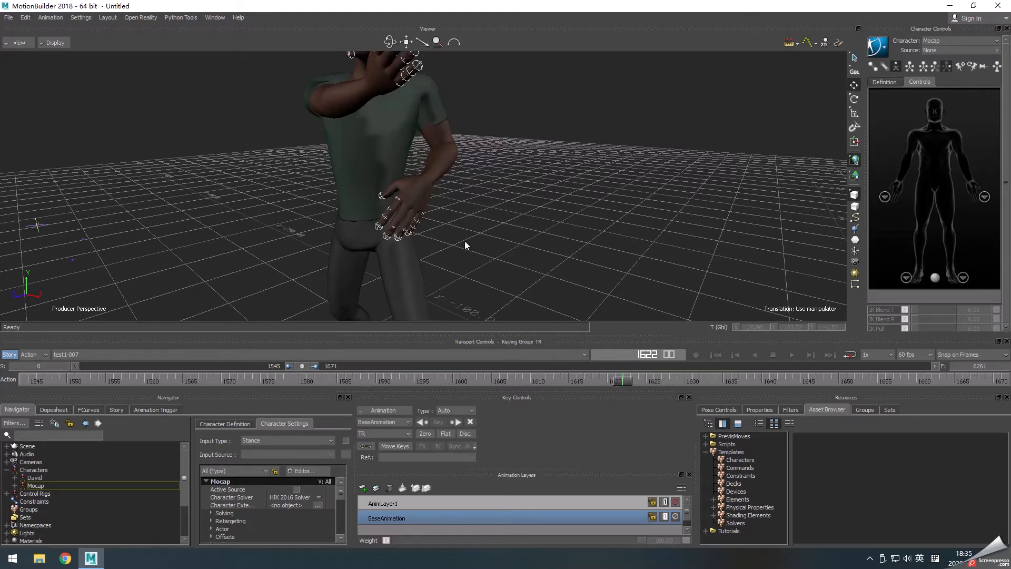
{"action": "left_click_drag", "start_coordinate": [624, 380], "coordinate": [529, 381]}
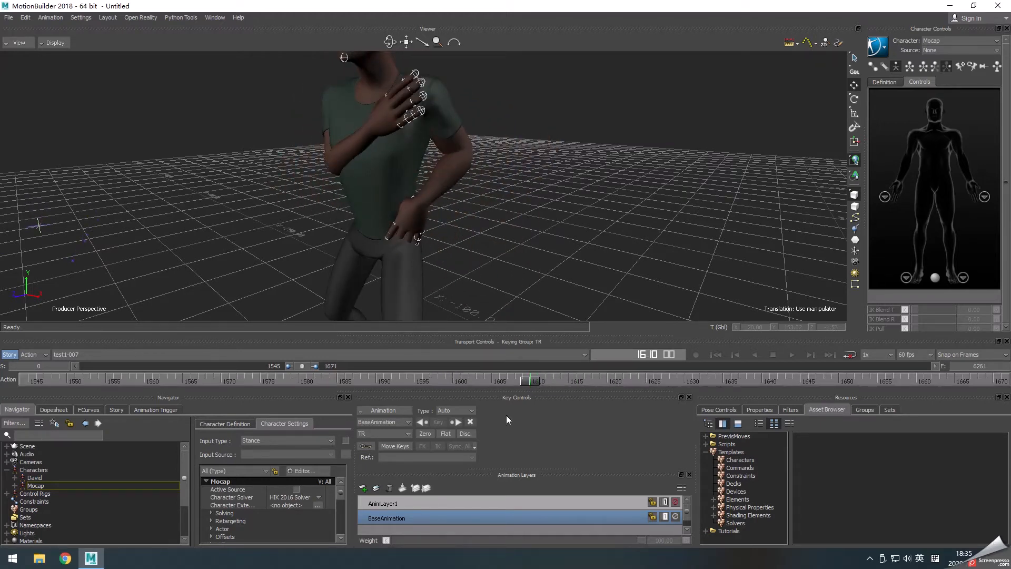
Step: Make AnimLayer1 the active animation layer and go to frame 1603, comparing the hand pose near the hip
{"action": "left_click", "coordinate": [463, 501]}
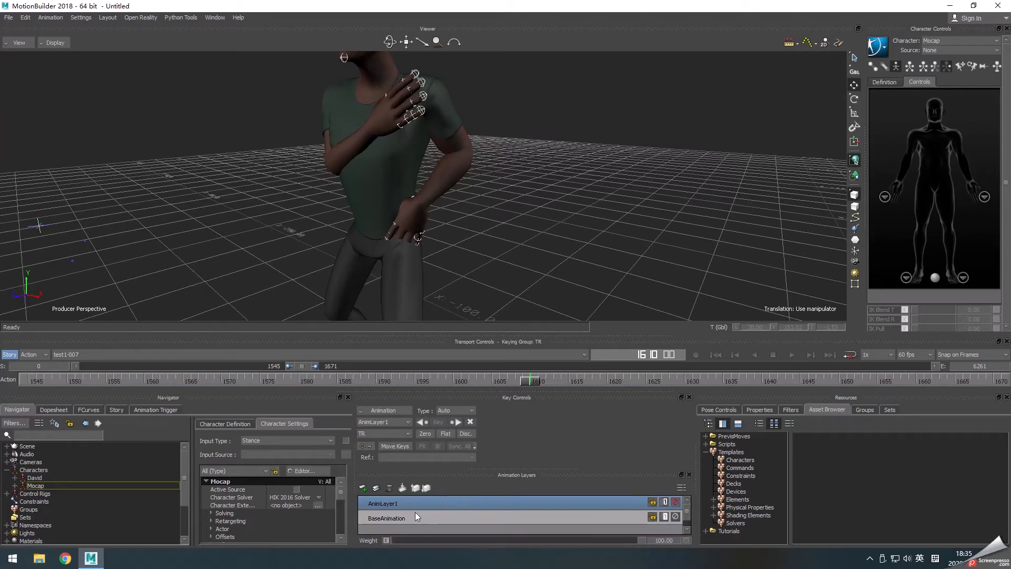
{"action": "mouse_move", "coordinate": [531, 382]}
{"action": "left_mouse_down"}
{"action": "mouse_move", "coordinate": [481, 380]}
{"action": "mouse_move", "coordinate": [532, 380]}
{"action": "left_mouse_up"}
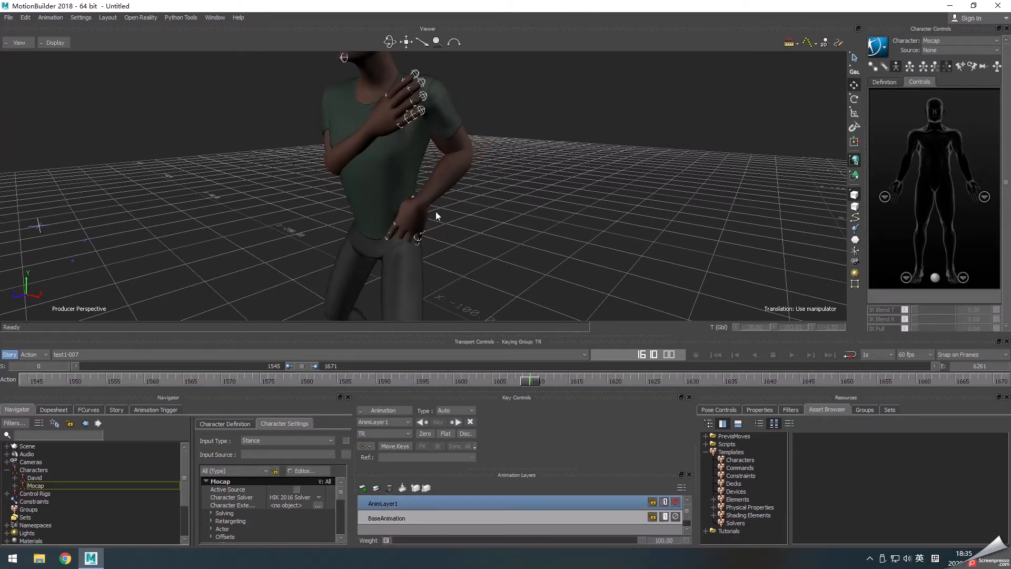
{"action": "mouse_move", "coordinate": [521, 377]}
{"action": "left_mouse_down"}
{"action": "mouse_move", "coordinate": [608, 381]}
{"action": "mouse_move", "coordinate": [454, 380]}
{"action": "mouse_move", "coordinate": [523, 377]}
{"action": "left_mouse_up"}
{"action": "left_click_drag", "start_coordinate": [613, 380], "coordinate": [478, 384]}
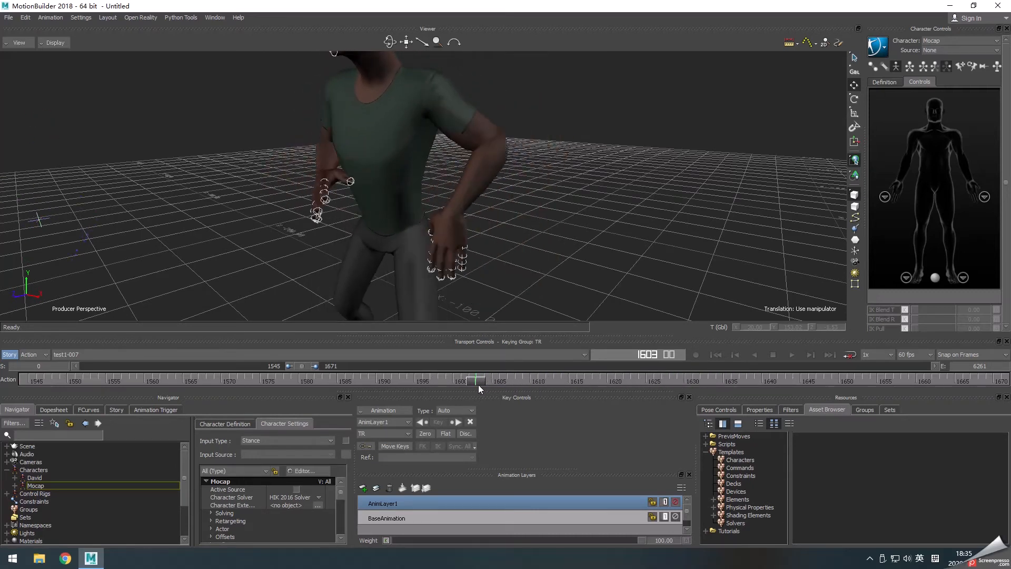
{"action": "left_click", "coordinate": [406, 518]}
{"action": "left_click", "coordinate": [405, 503]}
{"action": "left_click", "coordinate": [397, 518]}
{"action": "left_click", "coordinate": [399, 501]}
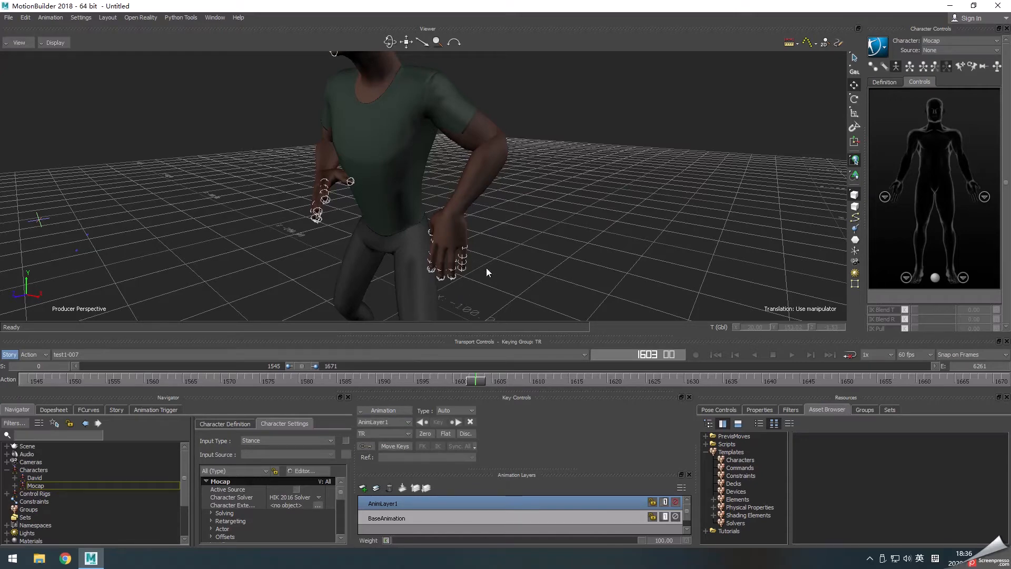
{"action": "left_click_drag", "start_coordinate": [509, 282], "coordinate": [491, 240], "text": "shift"}
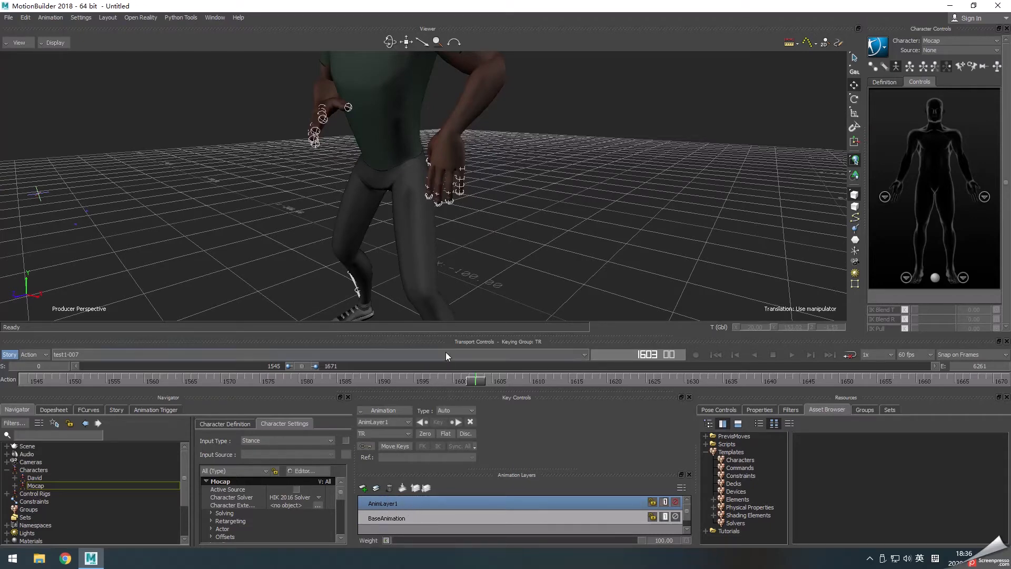
{"action": "left_click_drag", "start_coordinate": [492, 201], "coordinate": [534, 255], "text": "shift"}
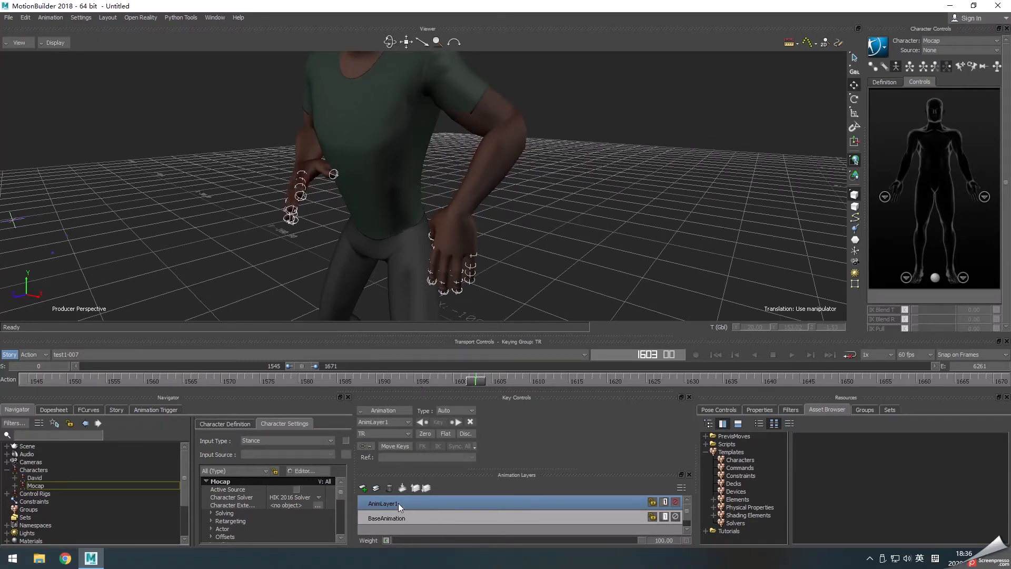
Step: Check the keying group and key type options, keeping TR and Auto, and turn on automatic keying
{"action": "left_click", "coordinate": [388, 435]}
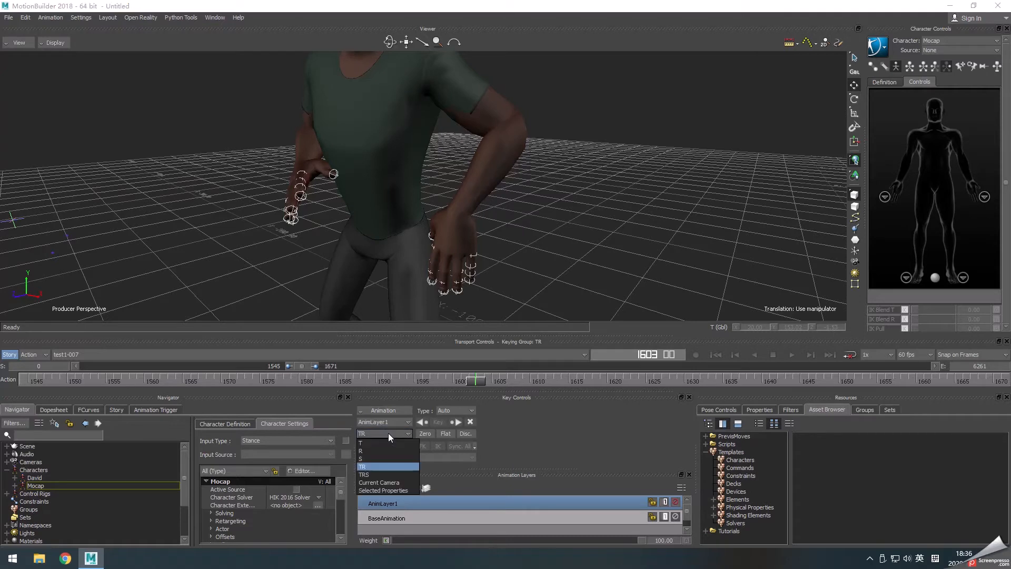
{"action": "left_click", "coordinate": [387, 433]}
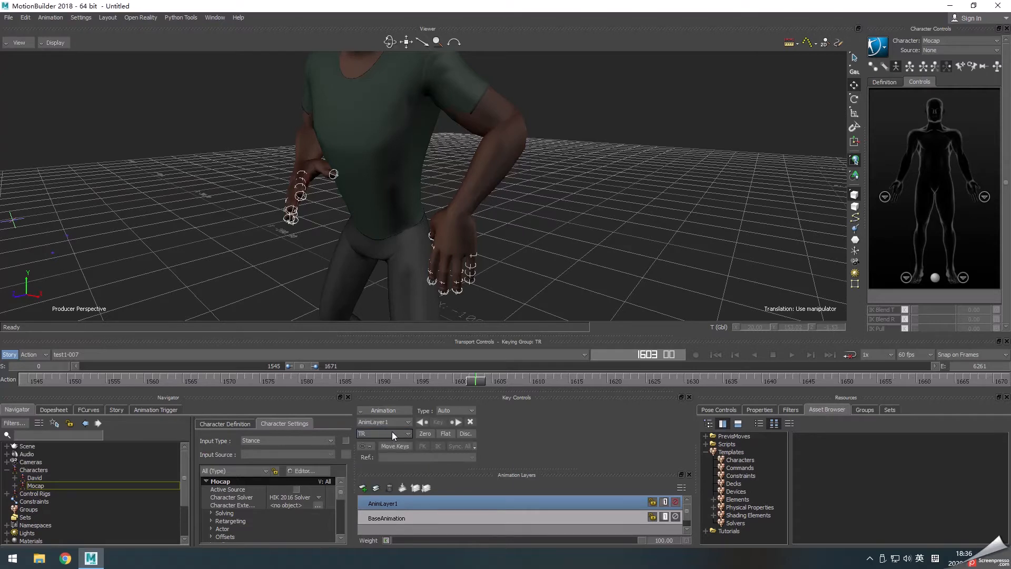
{"action": "left_click", "coordinate": [449, 409]}
{"action": "left_click", "coordinate": [448, 407]}
{"action": "left_click", "coordinate": [365, 446]}
{"action": "scroll", "coordinate": [412, 232], "scroll_direction": "down", "scroll_amount": 10}
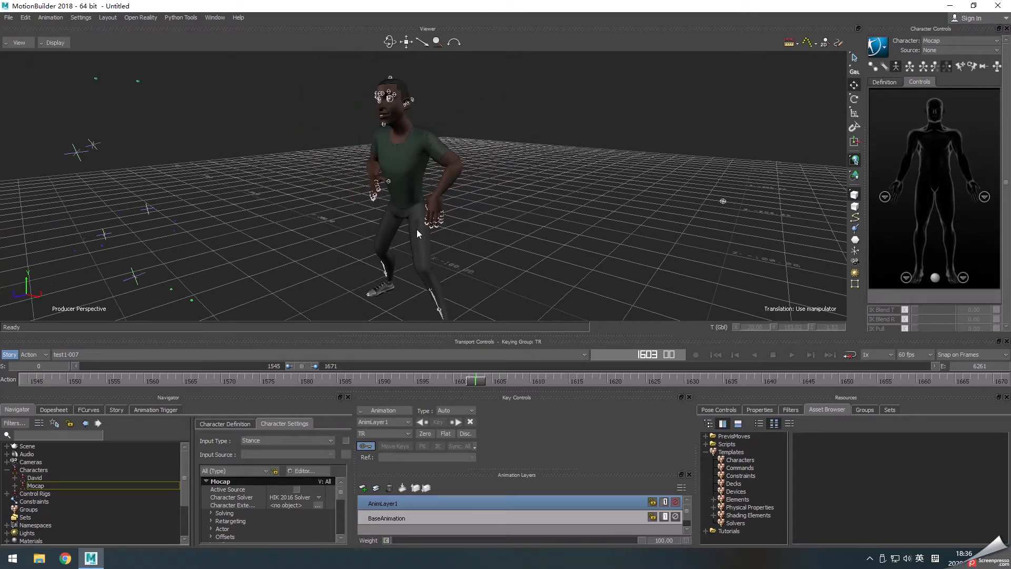
Step: Make David the current character and bake the retargeted motion to his control rig
{"action": "left_click", "coordinate": [886, 49]}
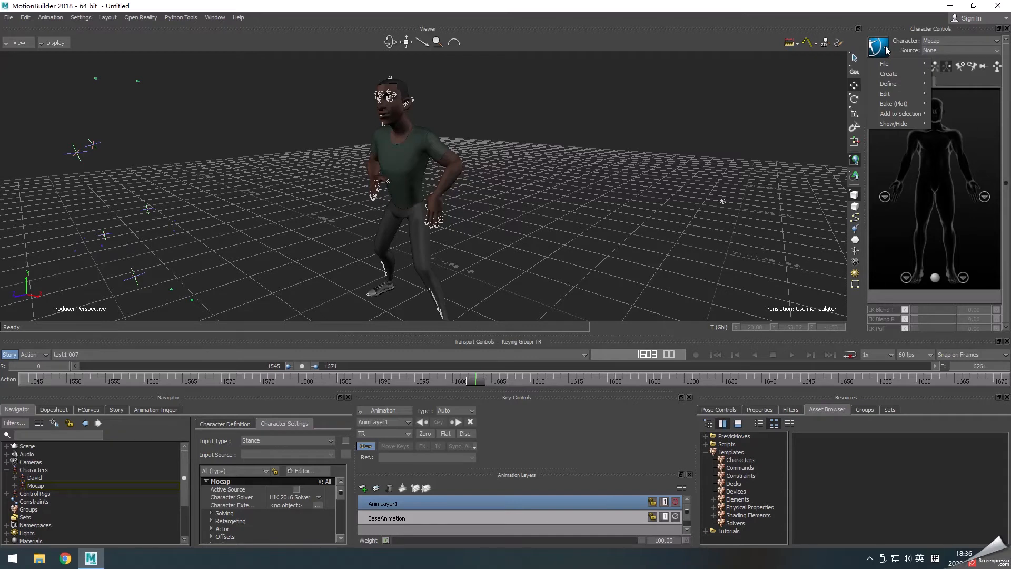
{"action": "left_click", "coordinate": [937, 50]}
{"action": "left_click", "coordinate": [941, 50]}
{"action": "left_click", "coordinate": [934, 58]}
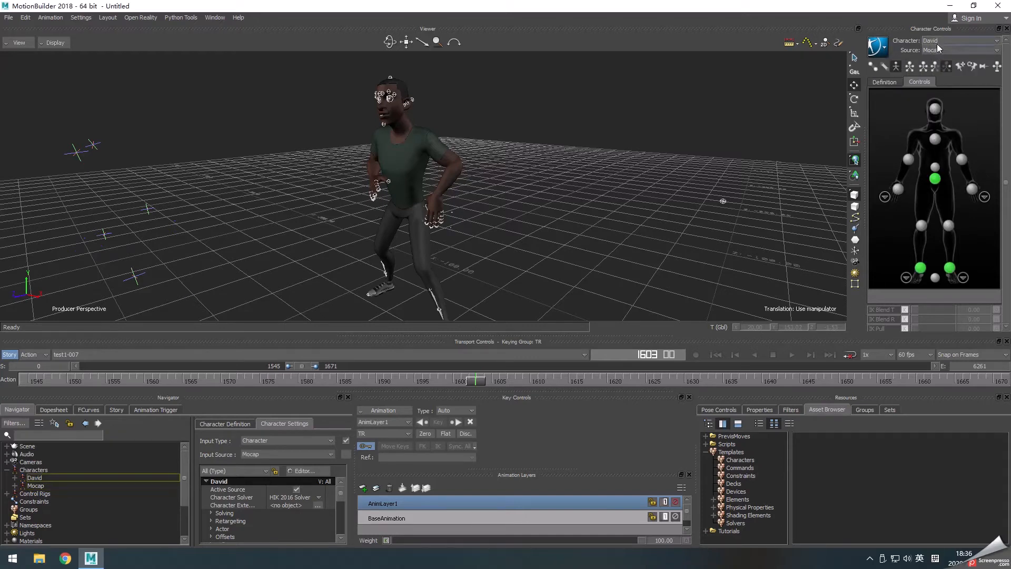
{"action": "left_click", "coordinate": [937, 41]}
{"action": "left_click", "coordinate": [938, 42]}
{"action": "left_click", "coordinate": [880, 46]}
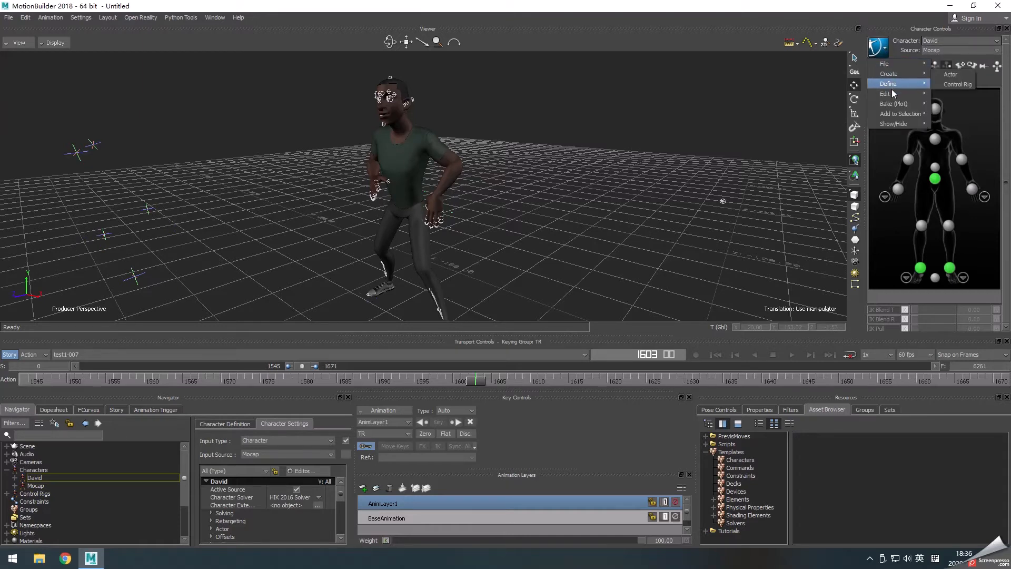
{"action": "mouse_move", "coordinate": [890, 103]}
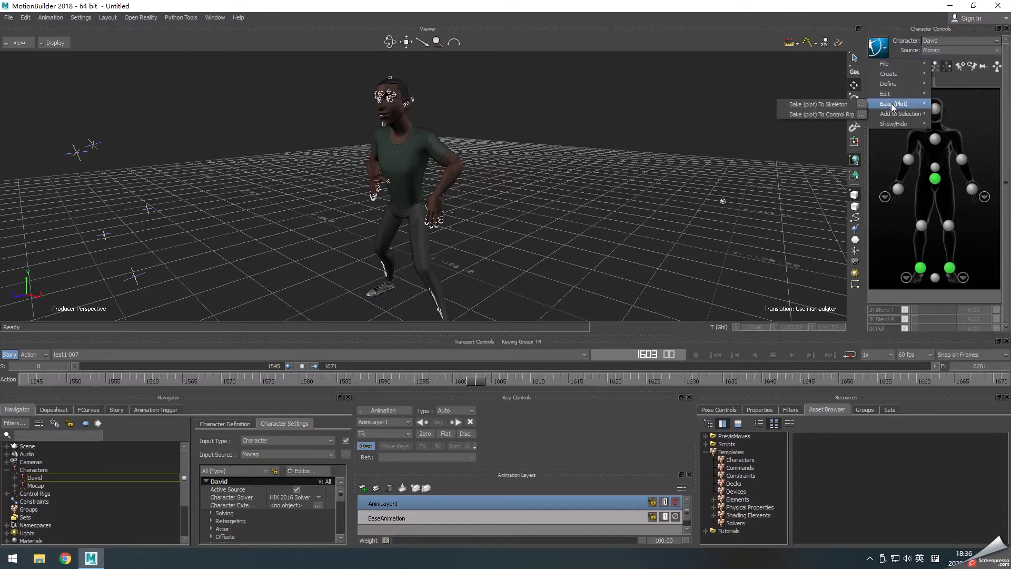
{"action": "left_click", "coordinate": [826, 113]}
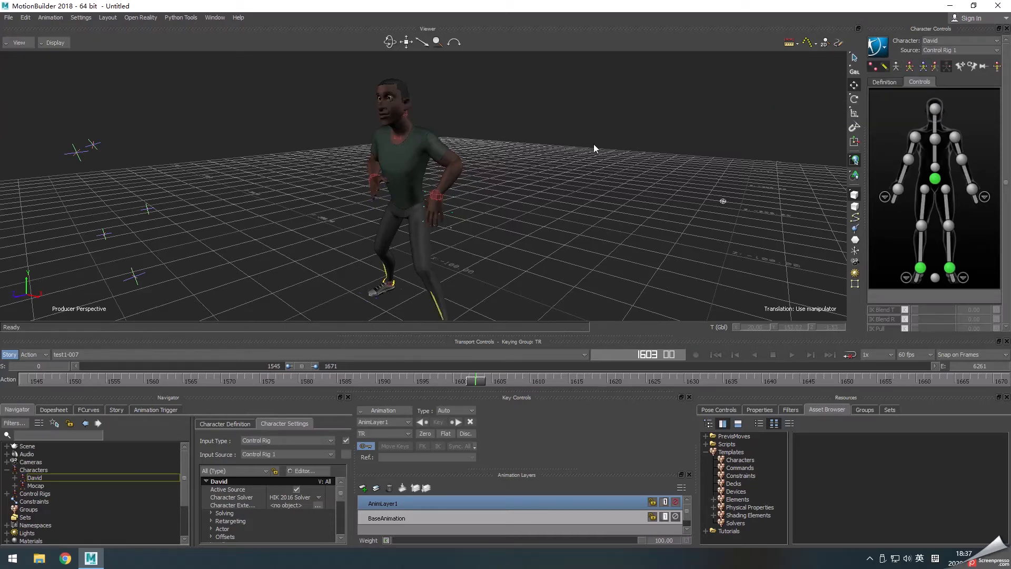
Step: Check the available sources for David and the list of characters, keeping David on Control Rig 1
{"action": "scroll", "coordinate": [551, 162], "scroll_direction": "down", "scroll_amount": 6}
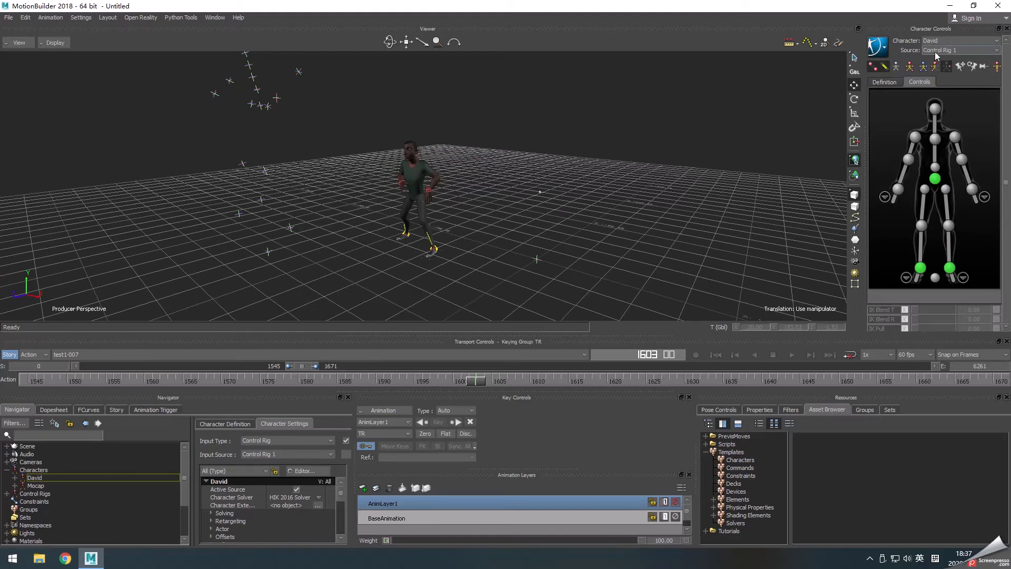
{"action": "left_click", "coordinate": [936, 51]}
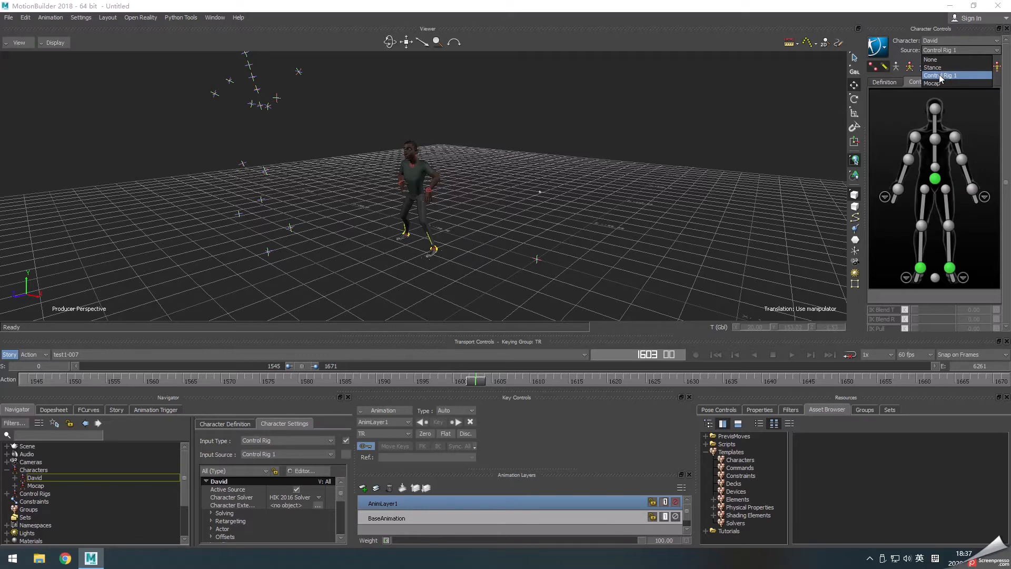
{"action": "left_click", "coordinate": [937, 40]}
{"action": "left_click", "coordinate": [937, 41]}
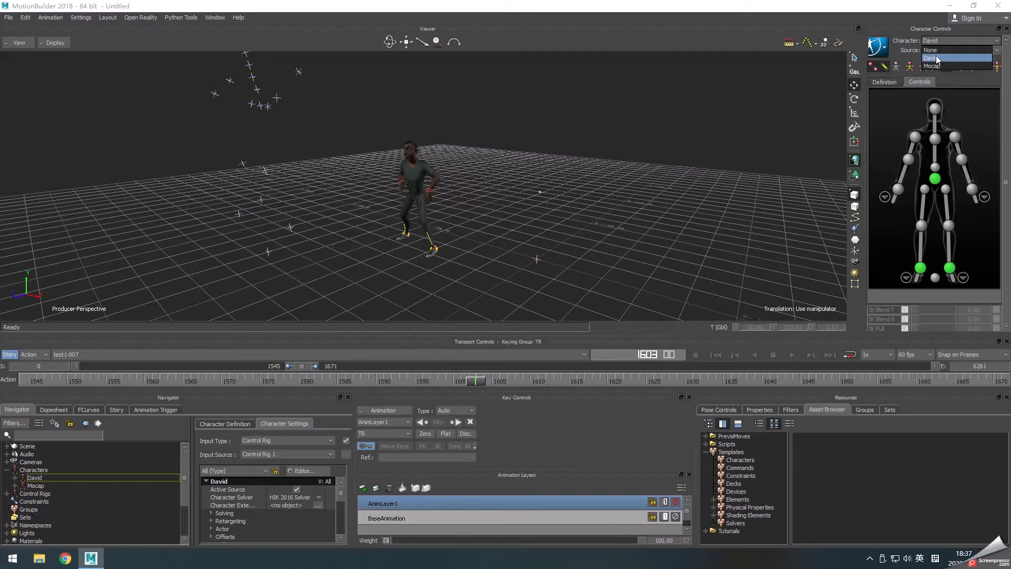
{"action": "left_click", "coordinate": [937, 45]}
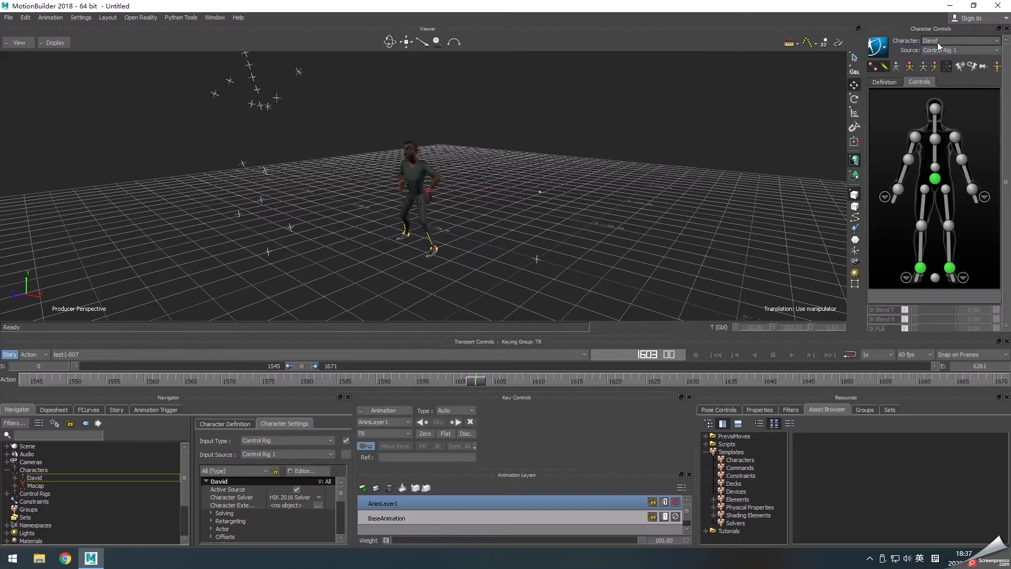
Step: Select David's left wrist effector and set the keying mode to Full Body
{"action": "scroll", "coordinate": [511, 180], "scroll_direction": "up", "scroll_amount": 5}
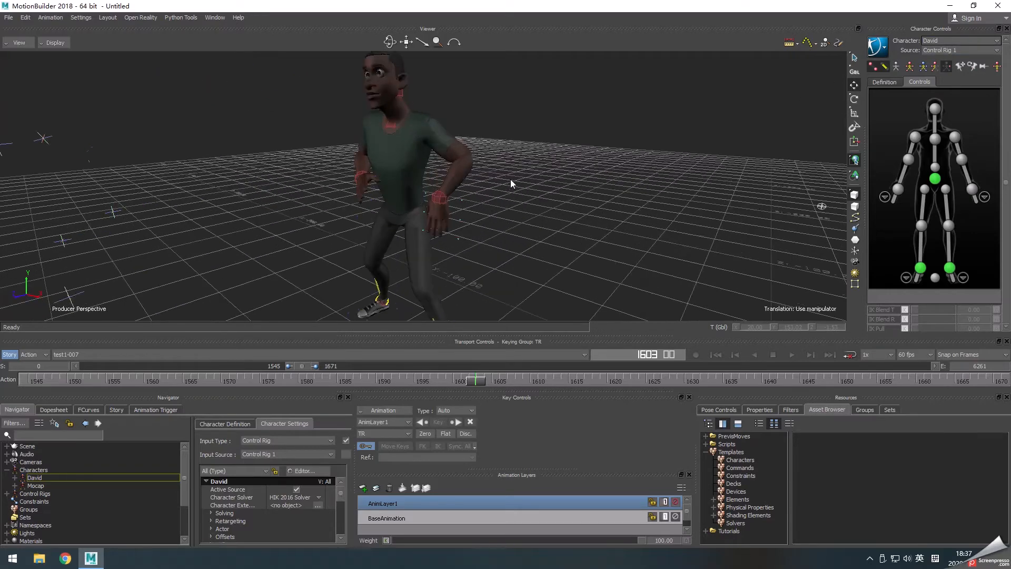
{"action": "left_click", "coordinate": [442, 198]}
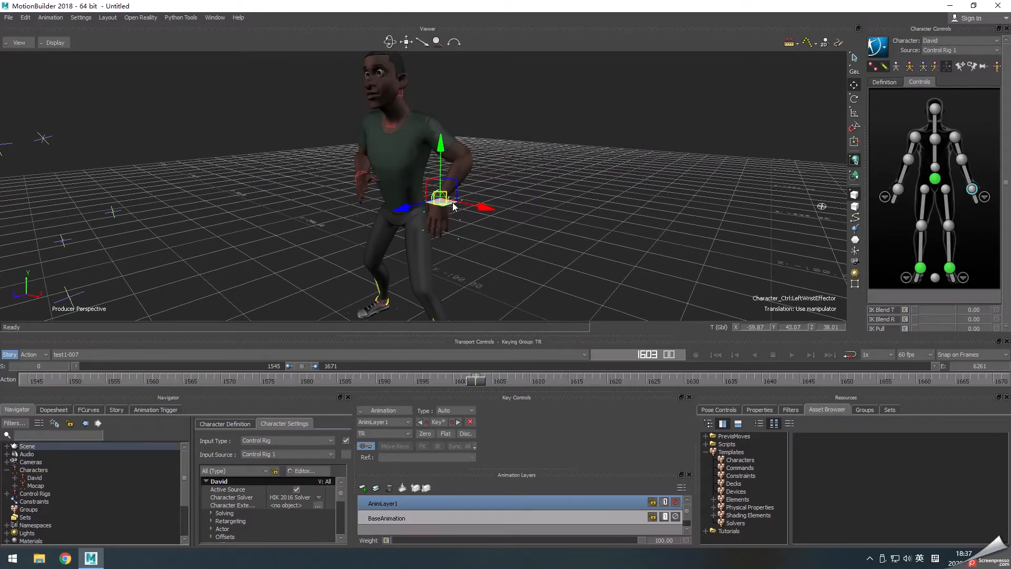
{"action": "left_click", "coordinate": [922, 66]}
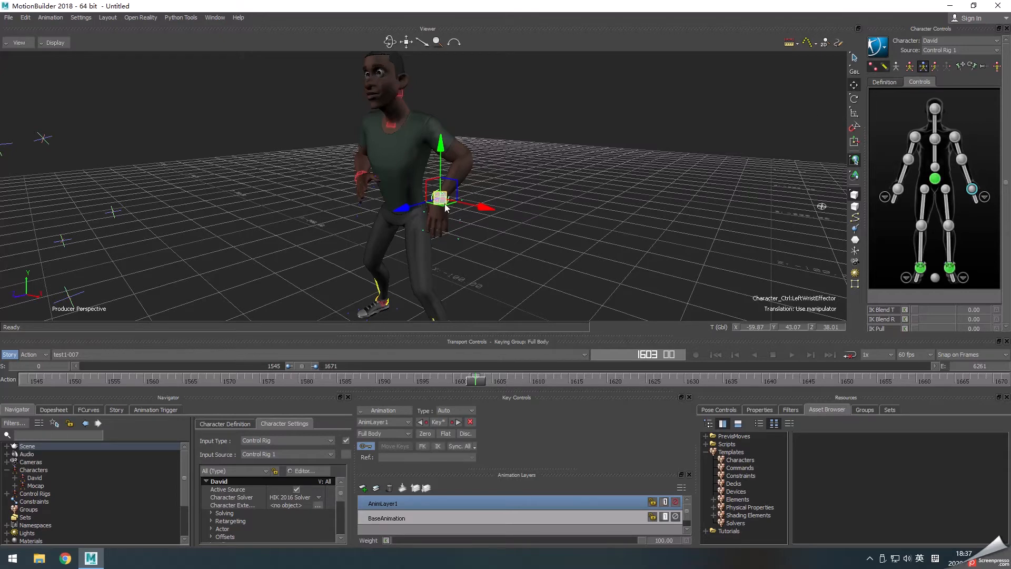
Step: Try moving David's left wrist effector in Full Body mode at frame 1603
{"action": "mouse_move", "coordinate": [445, 205]}
{"action": "left_mouse_down"}
{"action": "mouse_move", "coordinate": [462, 214]}
{"action": "mouse_move", "coordinate": [454, 203]}
{"action": "left_mouse_up"}
{"action": "key", "text": "ctrl+z"}
{"action": "key", "text": "r"}
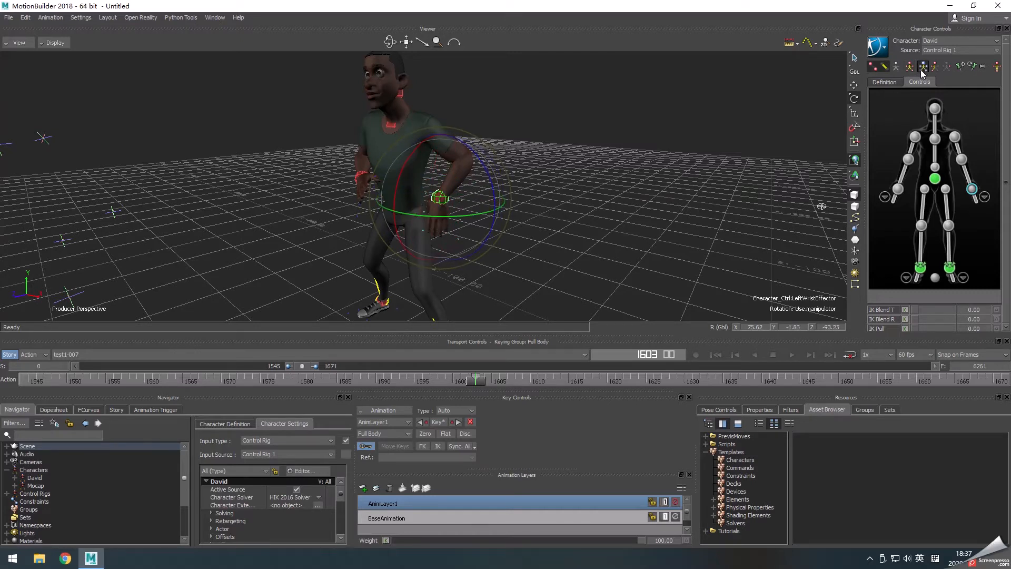
{"action": "key", "text": "t"}
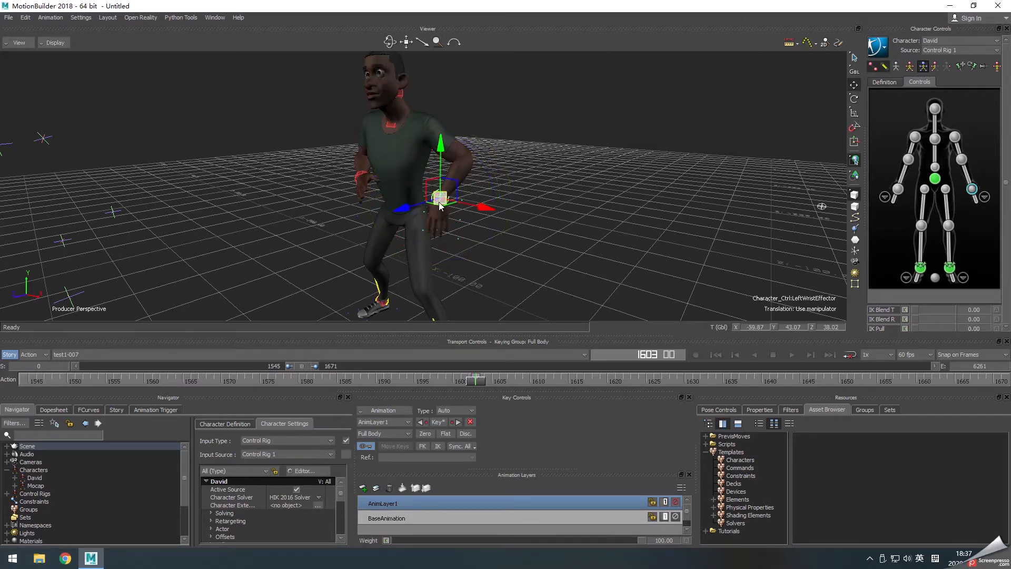
{"action": "left_click_drag", "start_coordinate": [442, 203], "coordinate": [439, 206]}
{"action": "right_click", "coordinate": [475, 386]}
{"action": "left_click", "coordinate": [505, 277]}
Step: Set a Full Body key on AnimLayer1 at frame 1602 as the start of the hand correction
{"action": "mouse_move", "coordinate": [475, 386]}
{"action": "left_mouse_down"}
{"action": "mouse_move", "coordinate": [424, 383]}
{"action": "mouse_move", "coordinate": [517, 383]}
{"action": "mouse_move", "coordinate": [421, 386]}
{"action": "mouse_move", "coordinate": [604, 383]}
{"action": "mouse_move", "coordinate": [445, 384]}
{"action": "mouse_move", "coordinate": [467, 384]}
{"action": "left_mouse_up"}
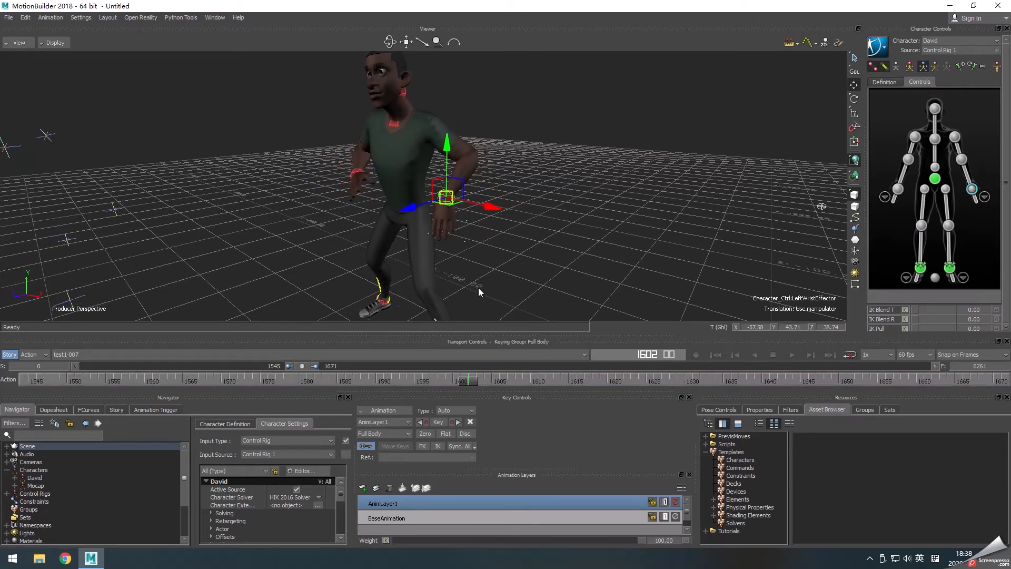
{"action": "left_click_drag", "start_coordinate": [478, 287], "coordinate": [509, 277], "text": "ctrl+shift"}
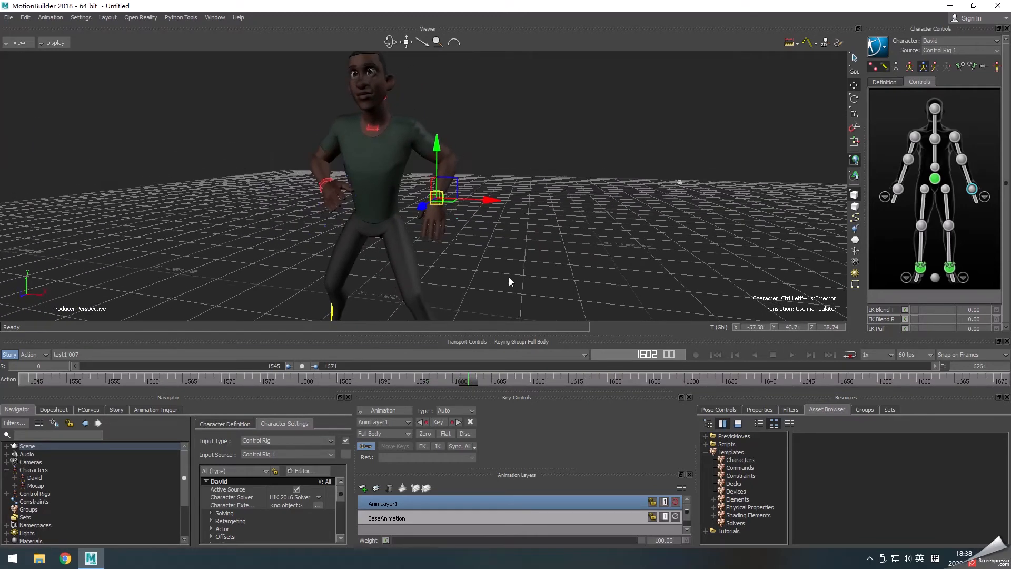
{"action": "left_click", "coordinate": [439, 423]}
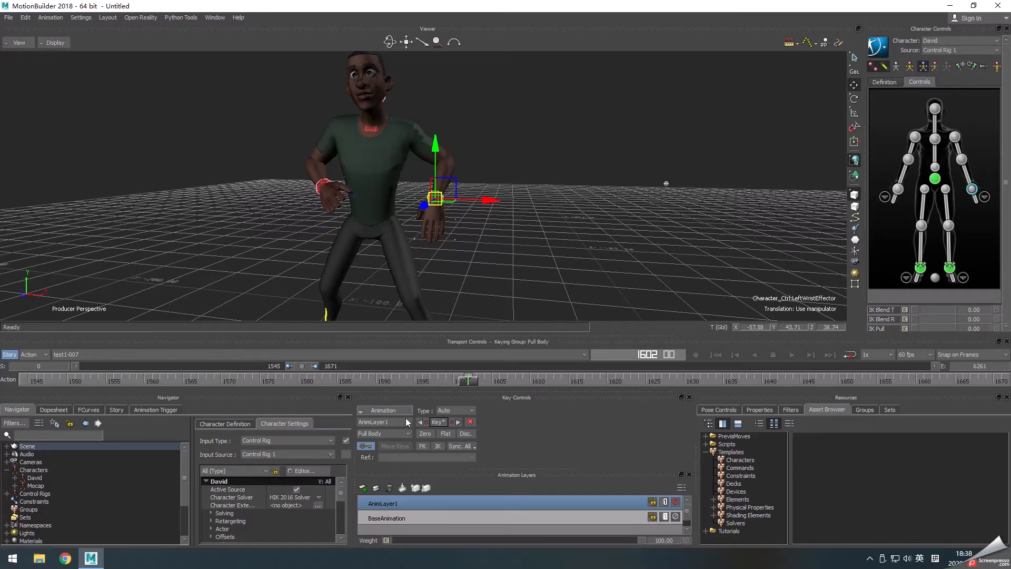
Step: Switch the keying group to Body Parts and key the left wrist effector at frame 1642 to end the correction range
{"action": "left_click", "coordinate": [393, 433]}
{"action": "left_click", "coordinate": [380, 451]}
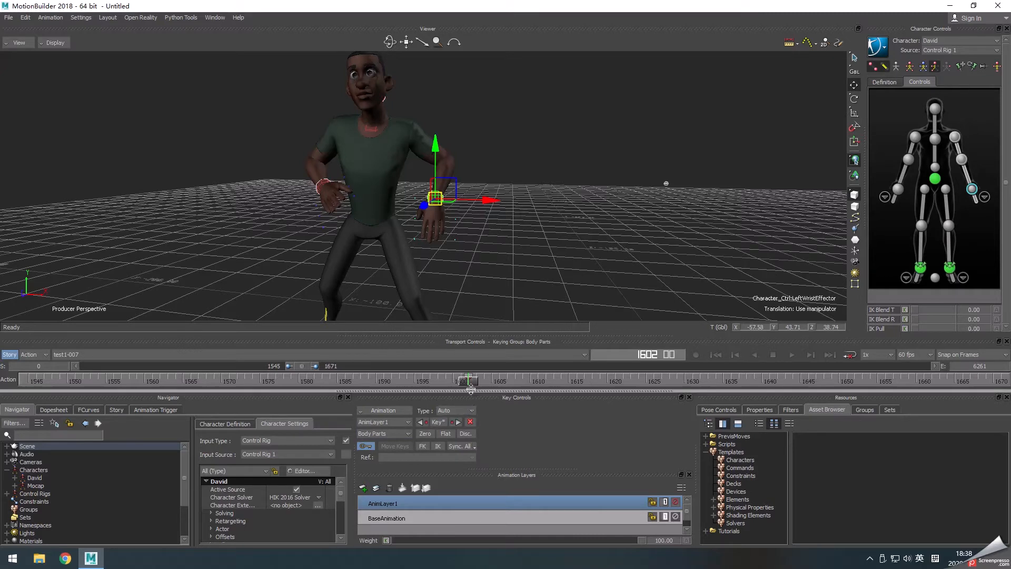
{"action": "left_click", "coordinate": [383, 440]}
{"action": "left_click", "coordinate": [376, 451]}
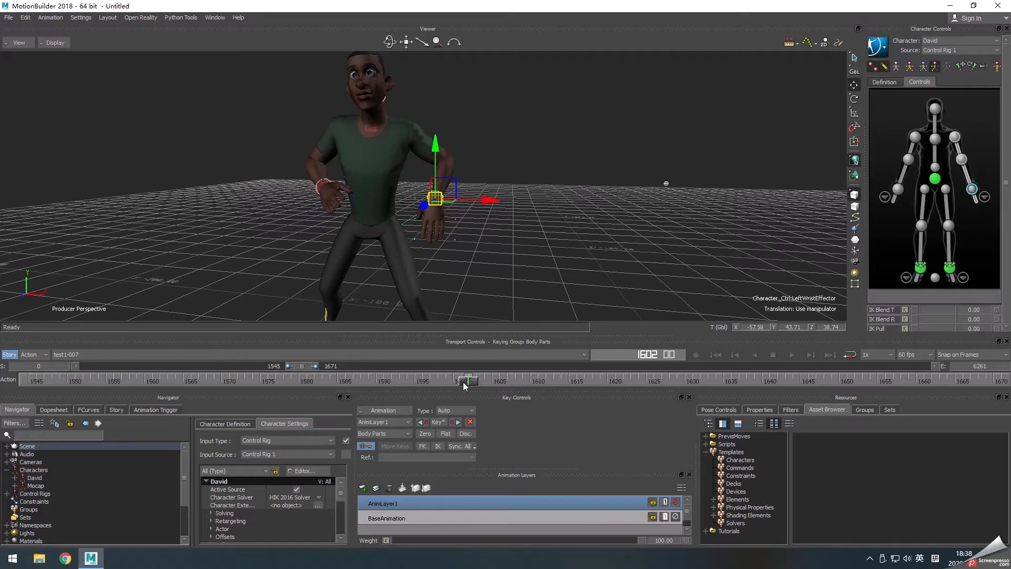
{"action": "left_click_drag", "start_coordinate": [468, 387], "coordinate": [779, 380]}
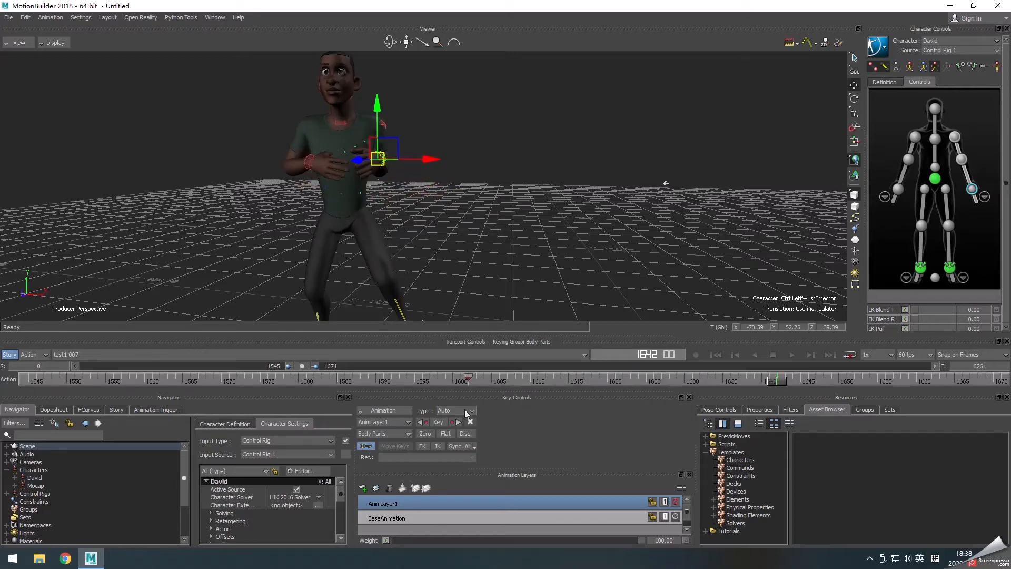
{"action": "left_click", "coordinate": [436, 424]}
Step: At frame 1608, move the left wrist effector outward to about X -64.9 and rotate the hand away from the body
{"action": "left_click", "coordinate": [756, 387]}
{"action": "left_click_drag", "start_coordinate": [755, 387], "coordinate": [514, 385]}
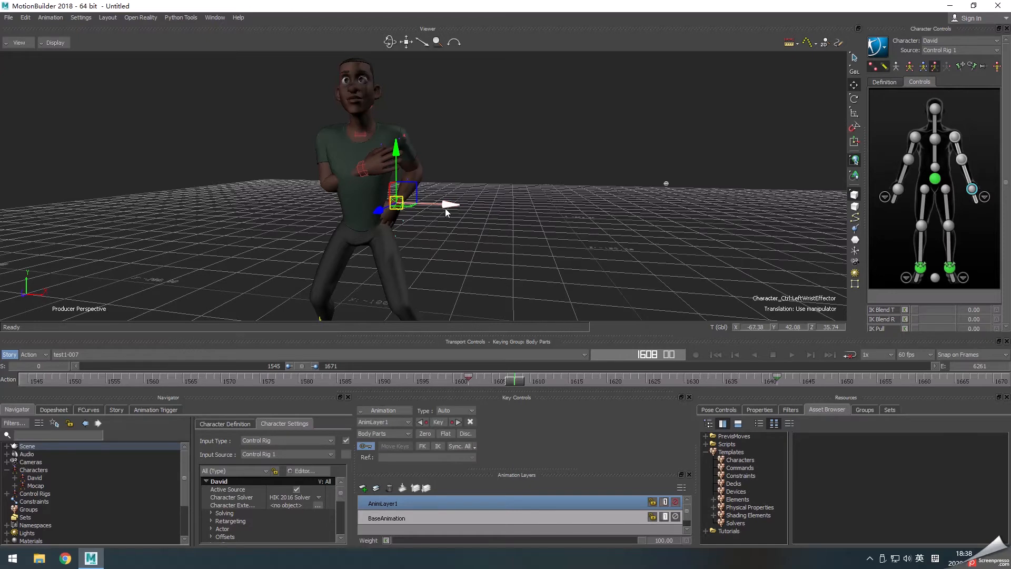
{"action": "mouse_move", "coordinate": [446, 208]}
{"action": "left_mouse_down"}
{"action": "mouse_move", "coordinate": [467, 206]}
{"action": "mouse_move", "coordinate": [459, 206]}
{"action": "left_mouse_up"}
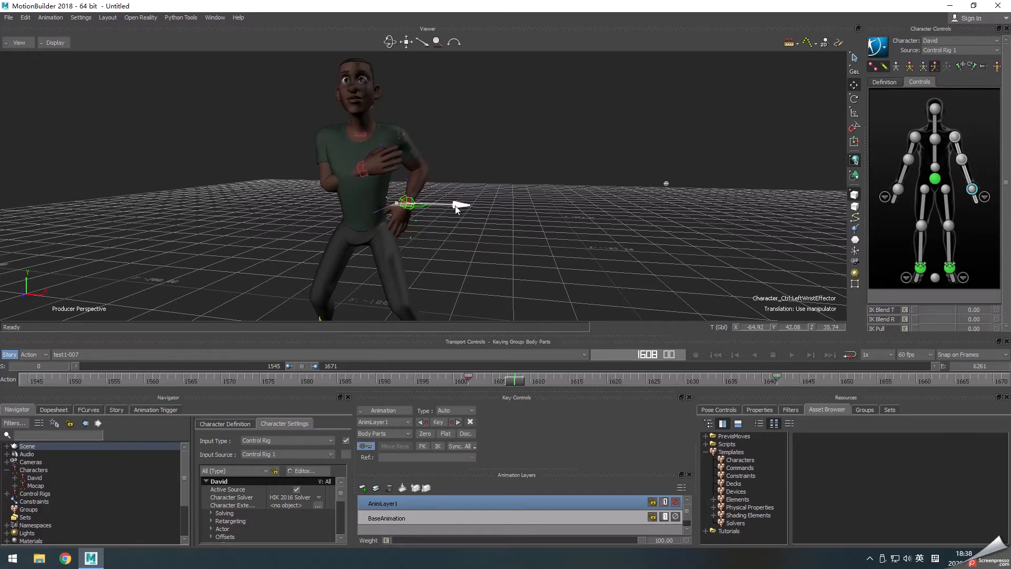
{"action": "key", "text": "r"}
{"action": "left_click_drag", "start_coordinate": [421, 196], "coordinate": [447, 173]}
Step: At about frame 1627, rotate the left wrist effector and move it to about X -70.8 so the hand clears the hip
{"action": "left_click_drag", "start_coordinate": [513, 378], "coordinate": [668, 378]}
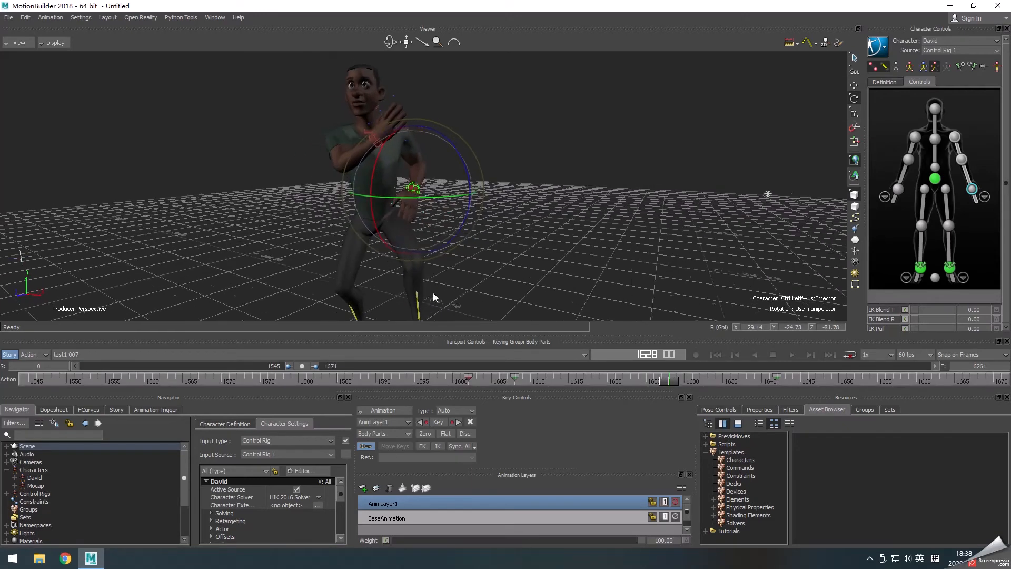
{"action": "left_click_drag", "start_coordinate": [433, 292], "coordinate": [421, 291], "text": "ctrl+shift"}
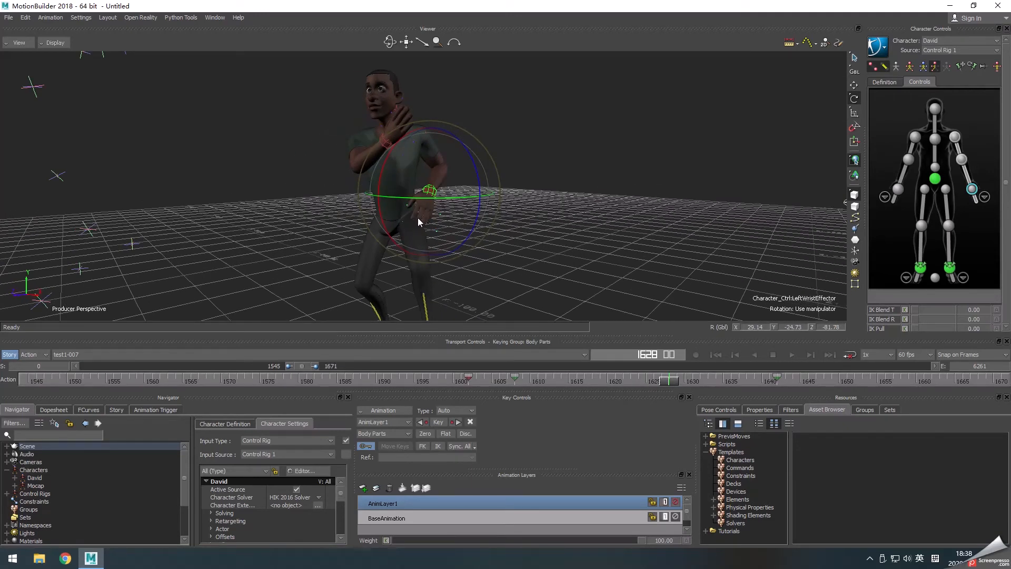
{"action": "left_click_drag", "start_coordinate": [418, 217], "coordinate": [463, 178]}
{"action": "key", "text": "t"}
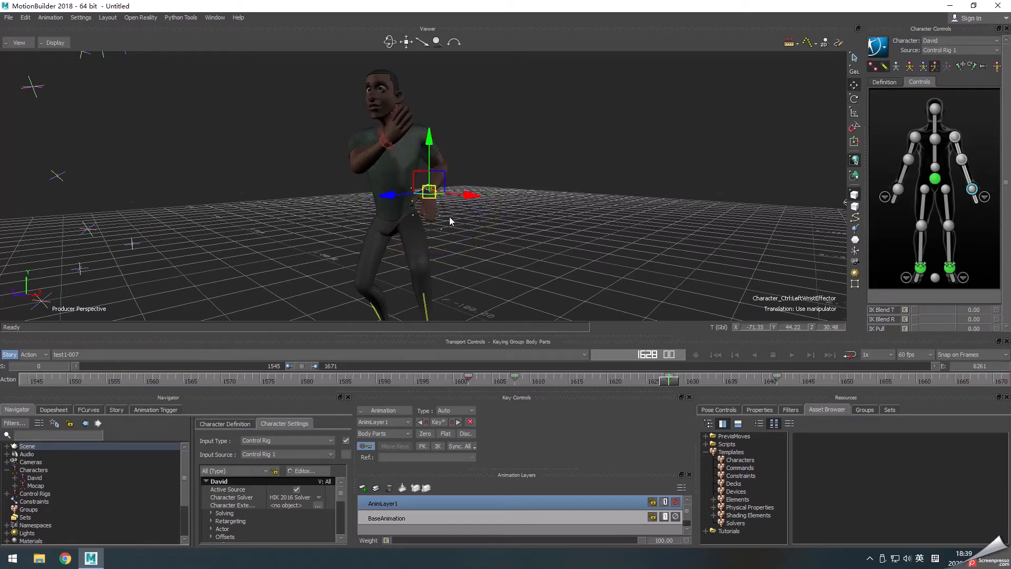
{"action": "left_click_drag", "start_coordinate": [450, 217], "coordinate": [463, 216], "text": "ctrl+shift"}
{"action": "left_click_drag", "start_coordinate": [440, 172], "coordinate": [443, 172]}
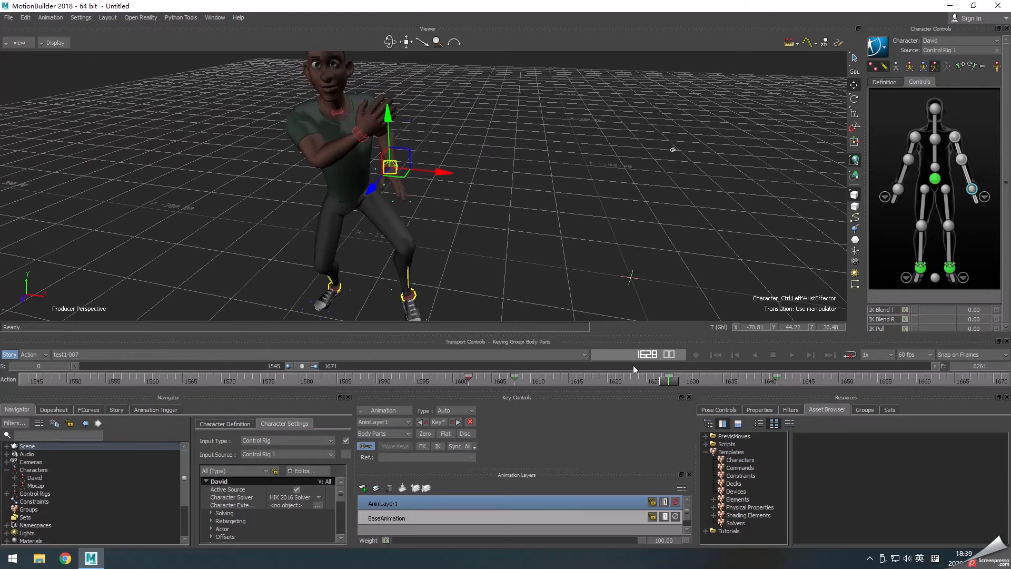
Step: At frame 1635, raise the left wrist effector to about Y 44.6 and rotate the hand away from the thigh
{"action": "left_click_drag", "start_coordinate": [670, 380], "coordinate": [726, 384]}
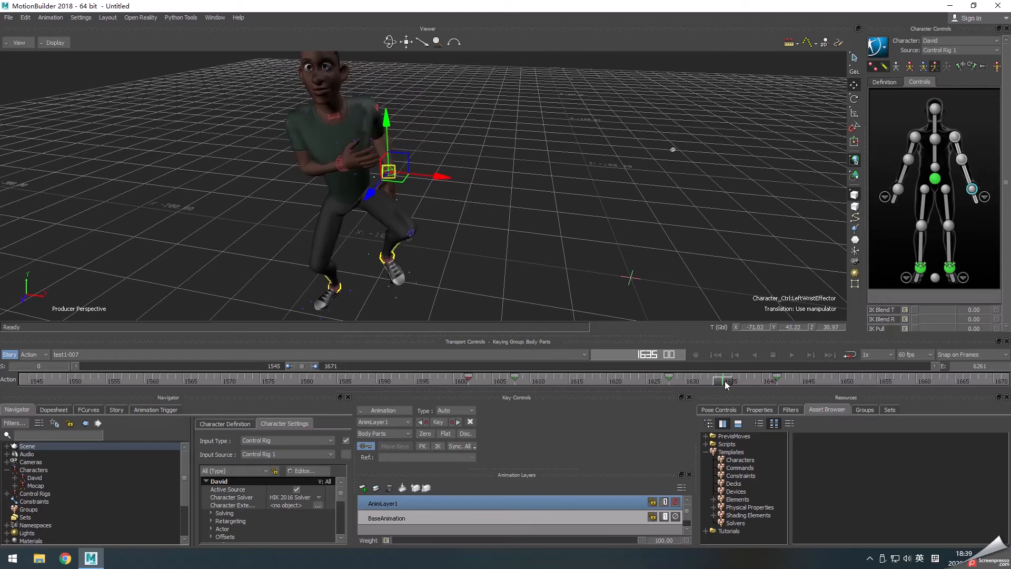
{"action": "left_click_drag", "start_coordinate": [490, 272], "coordinate": [421, 248], "text": "ctrl+shift"}
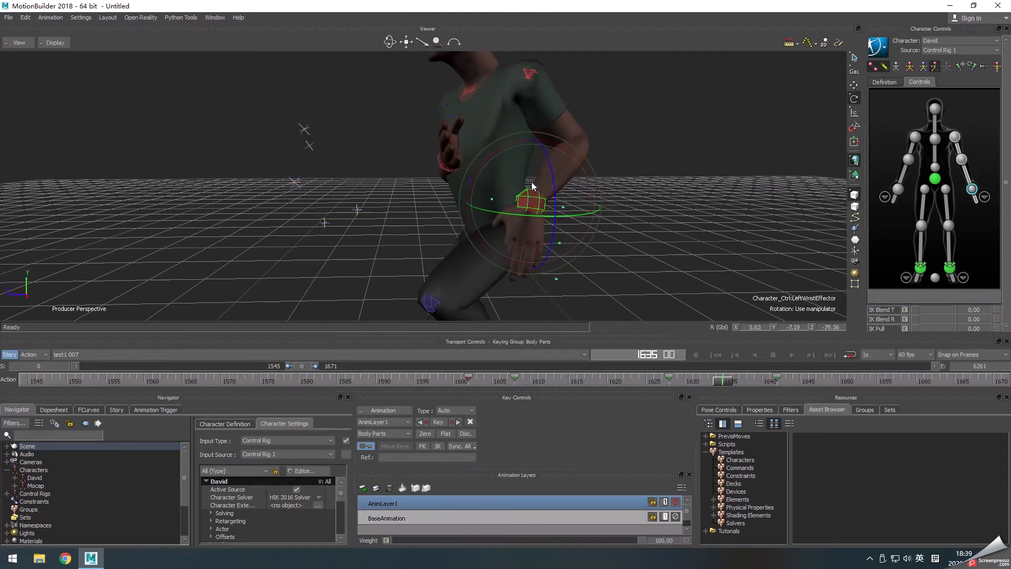
{"action": "left_click_drag", "start_coordinate": [532, 167], "coordinate": [532, 158]}
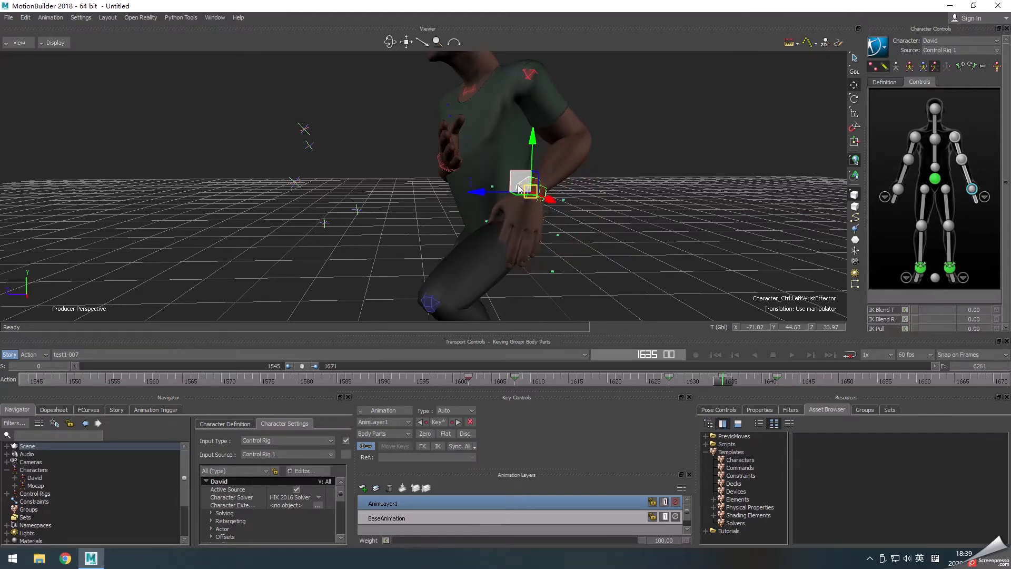
{"action": "key", "text": "r"}
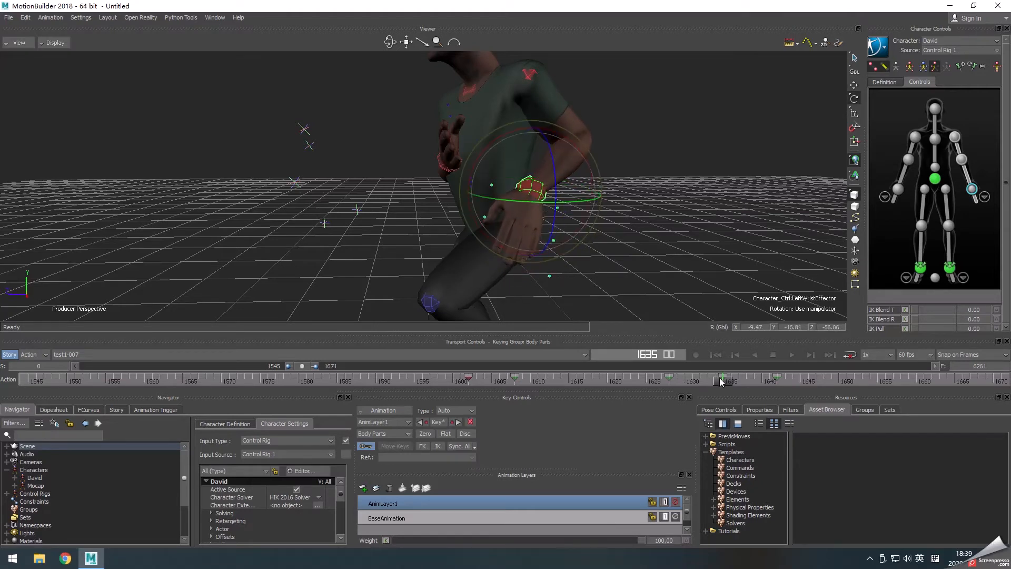
Step: Review the left hand correction by scrubbing between frames 1643 and 1602, comparing the pose with AnimLayer1 muted and unmuted
{"action": "left_click_drag", "start_coordinate": [720, 382], "coordinate": [785, 382]}
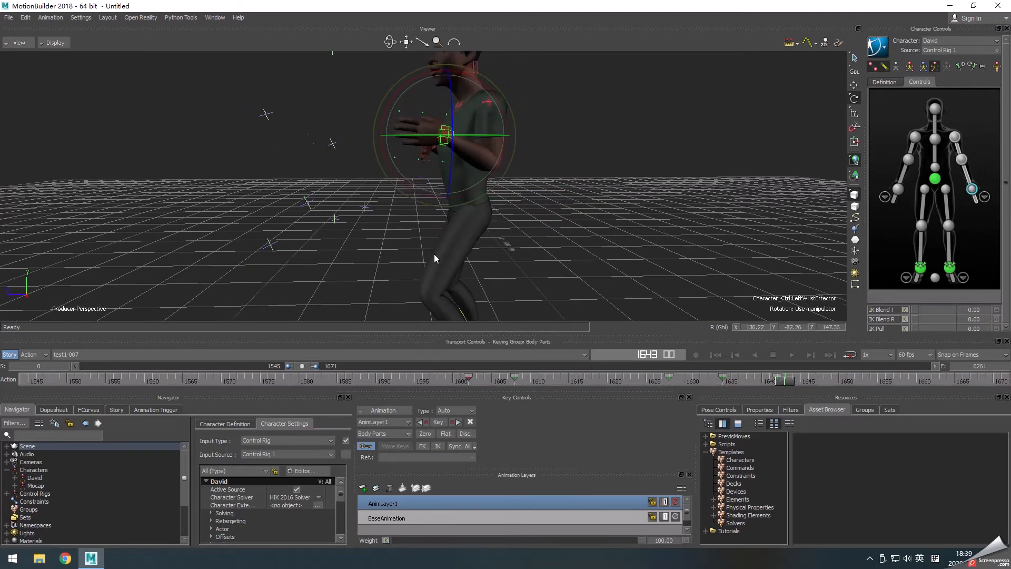
{"action": "left_click_drag", "start_coordinate": [433, 254], "coordinate": [377, 238], "text": "alt"}
{"action": "key", "text": "w"}
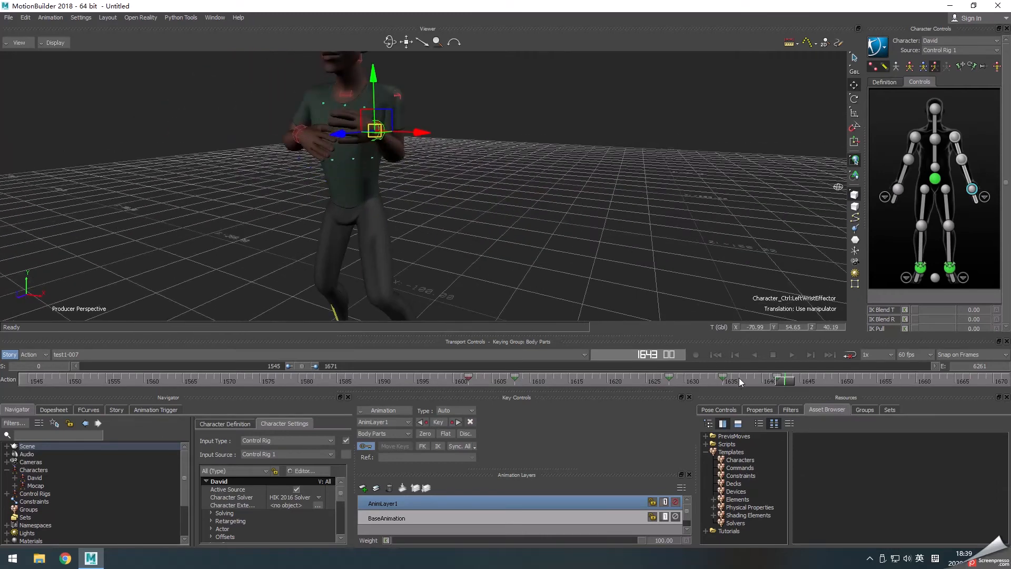
{"action": "left_click_drag", "start_coordinate": [789, 386], "coordinate": [472, 388]}
{"action": "left_click", "coordinate": [676, 501]}
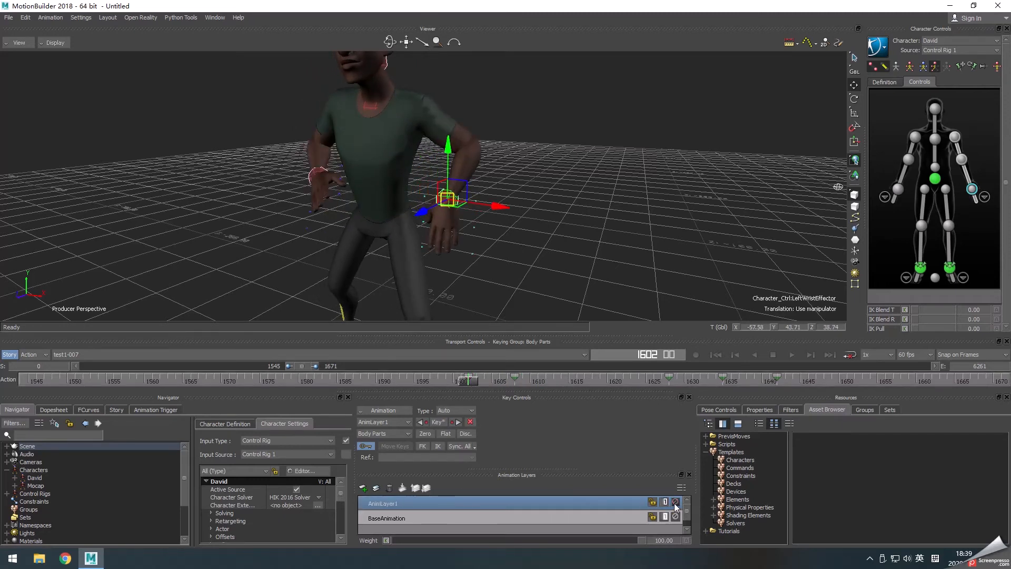
{"action": "left_click_drag", "start_coordinate": [471, 388], "coordinate": [514, 383]}
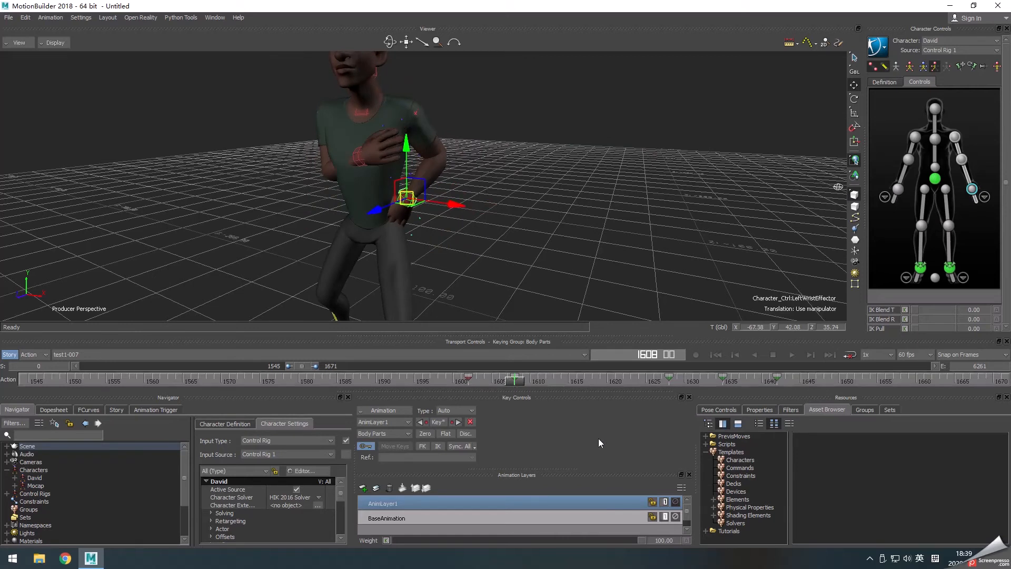
{"action": "left_click", "coordinate": [676, 502]}
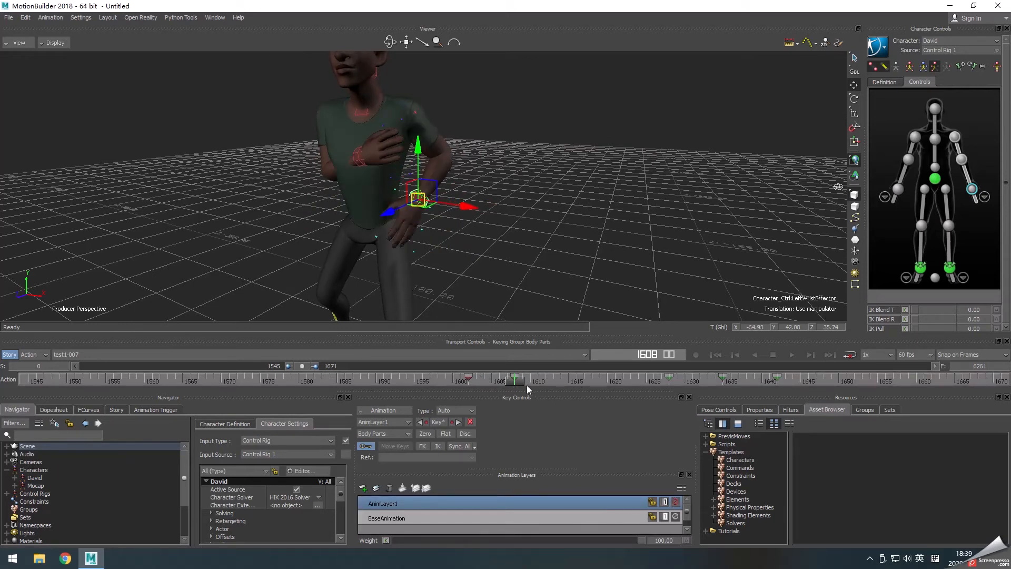
{"action": "left_click_drag", "start_coordinate": [514, 385], "coordinate": [472, 384]}
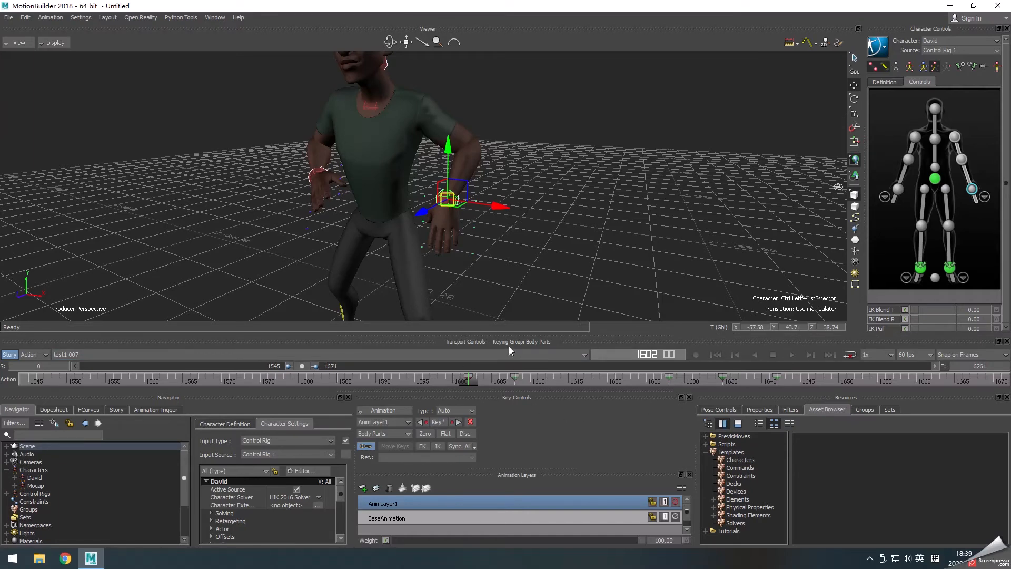
{"action": "scroll", "coordinate": [482, 277], "scroll_direction": "down", "scroll_amount": 2}
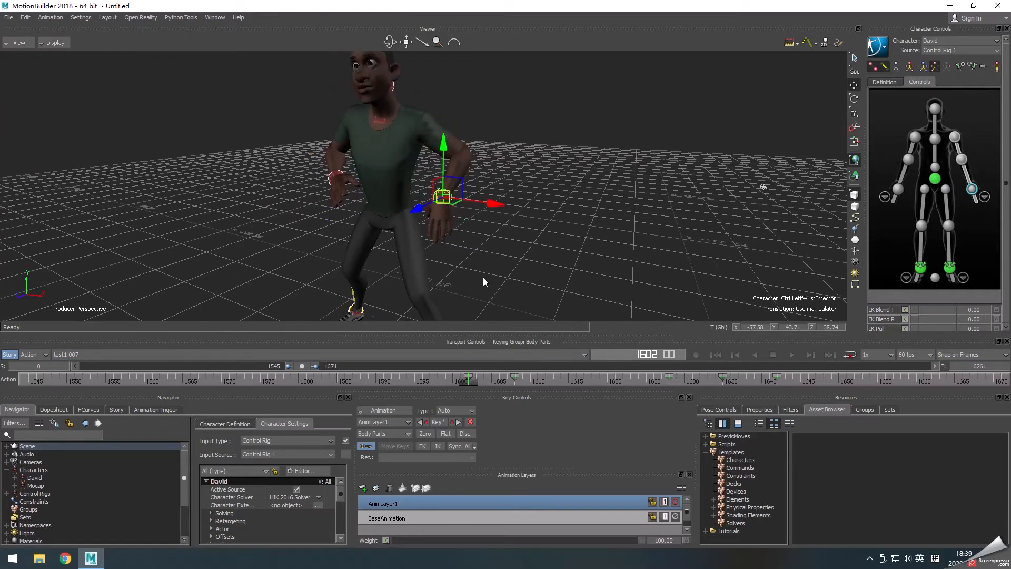
{"action": "scroll", "coordinate": [484, 281], "scroll_direction": "down", "scroll_amount": 2}
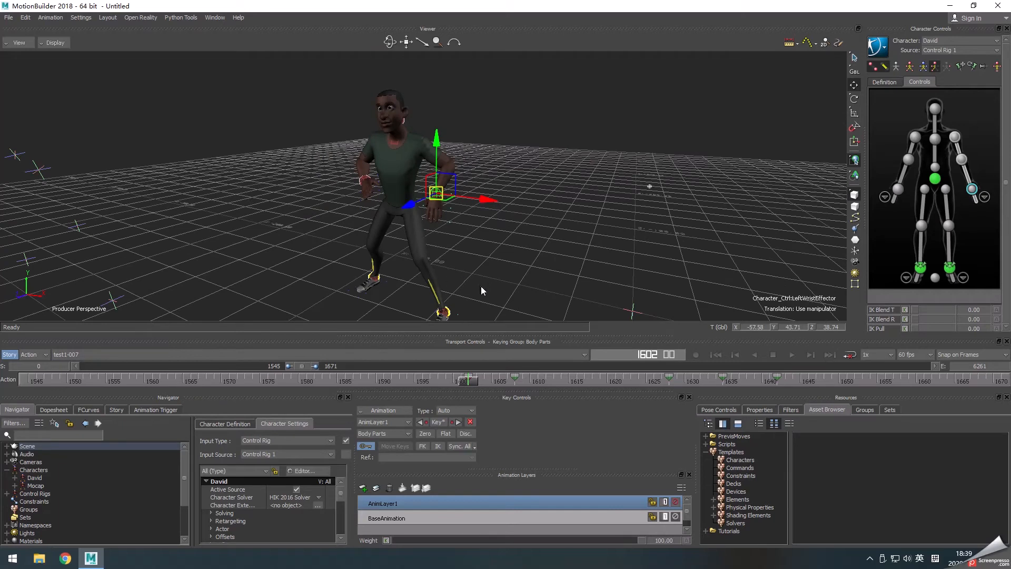
Step: Key the right wrist effector at frames 1552 and 1563 on AnimLayer1 to bound its correction range
{"action": "left_click_drag", "start_coordinate": [470, 385], "coordinate": [104, 380]}
{"action": "left_click_drag", "start_coordinate": [351, 234], "coordinate": [410, 177], "text": "alt"}
{"action": "right_click_drag", "start_coordinate": [410, 177], "coordinate": [438, 213], "text": "alt"}
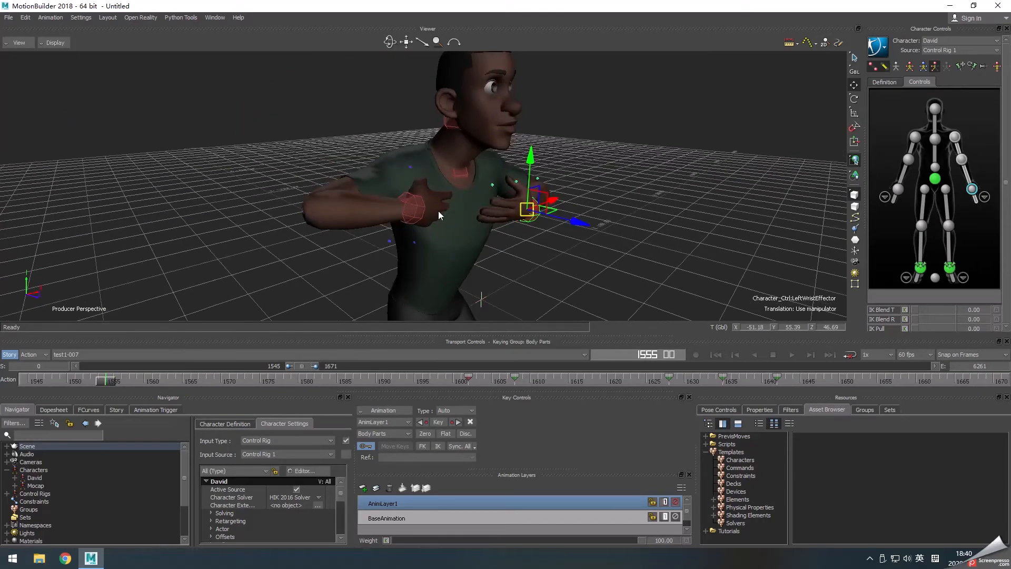
{"action": "left_click_drag", "start_coordinate": [438, 212], "coordinate": [388, 230], "text": "alt"}
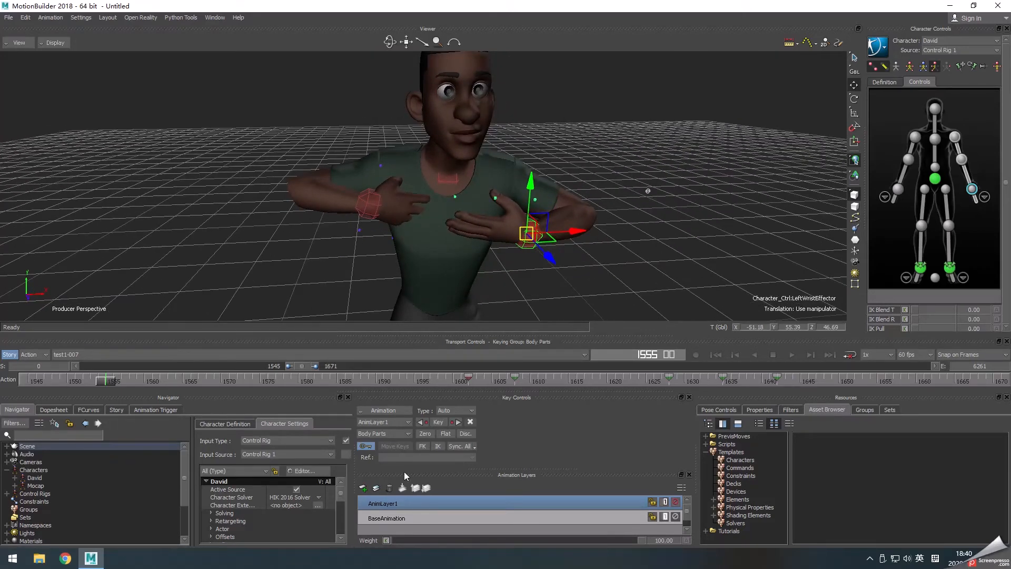
{"action": "left_click", "coordinate": [898, 189]}
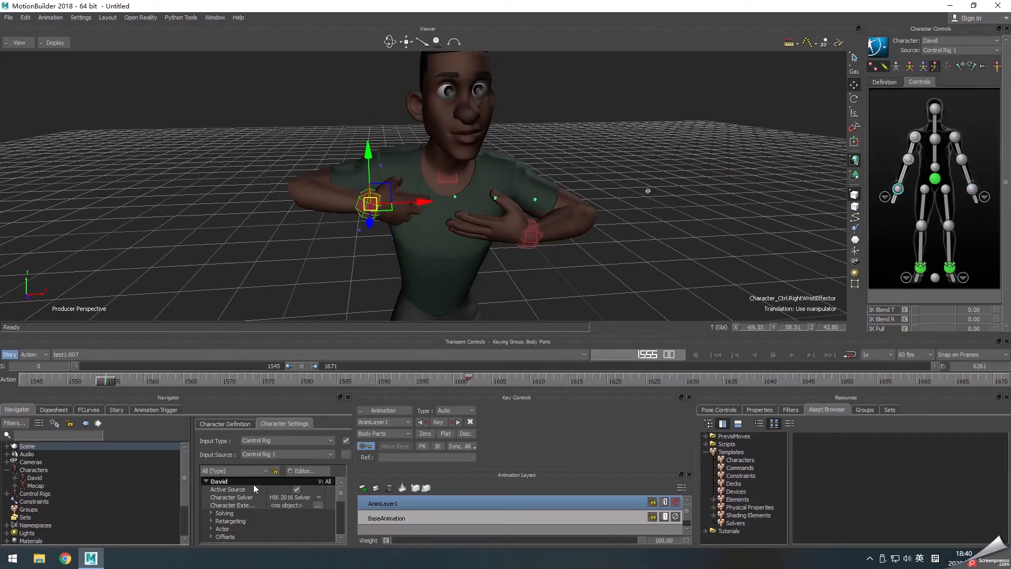
{"action": "left_click_drag", "start_coordinate": [105, 384], "coordinate": [83, 386]}
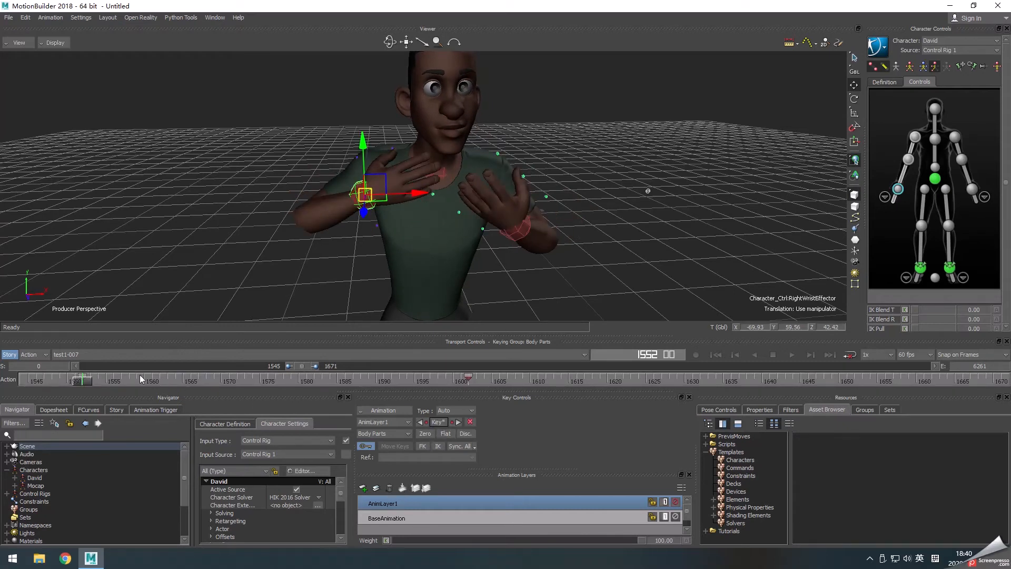
{"action": "left_click", "coordinate": [120, 385]}
{"action": "mouse_move", "coordinate": [120, 384]}
{"action": "left_mouse_down"}
{"action": "mouse_move", "coordinate": [181, 384]}
{"action": "mouse_move", "coordinate": [110, 383]}
{"action": "left_mouse_up"}
{"action": "left_click", "coordinate": [439, 422]}
Step: At frame 1556, rotate the right wrist effector to about X 80.4, Y 6.3, Z 152.1 to turn the hand off the chest
{"action": "left_click_drag", "start_coordinate": [362, 253], "coordinate": [276, 265], "text": "ctrl+shift"}
{"action": "left_click_drag", "start_coordinate": [324, 184], "coordinate": [425, 204]}
{"action": "key", "text": "r"}
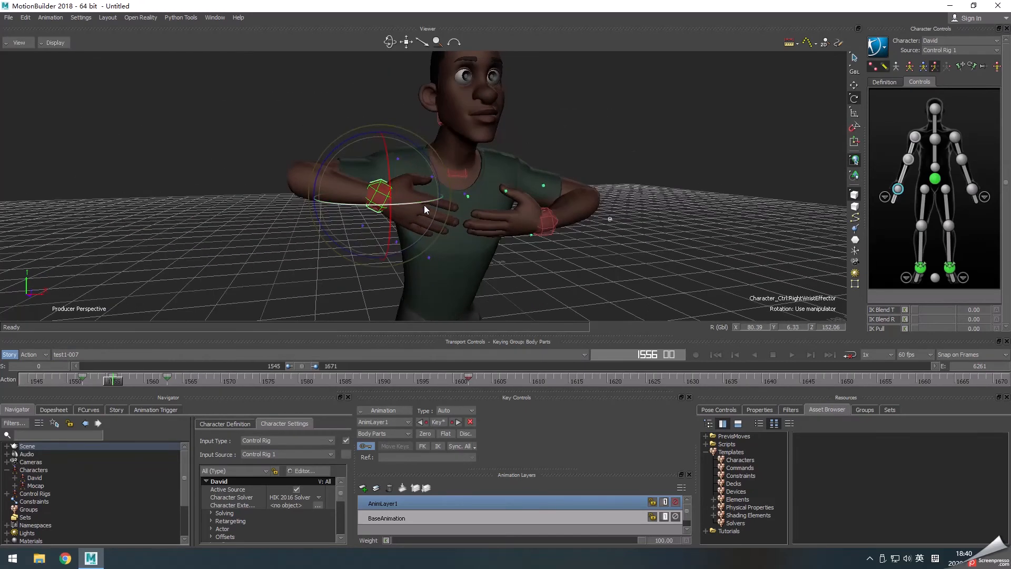
Step: Deselect the effector, widen the visible time range to frames 937–2078, and review the whole body back to frame 1404
{"action": "left_click_drag", "start_coordinate": [111, 385], "coordinate": [238, 381]}
{"action": "left_click", "coordinate": [649, 255]}
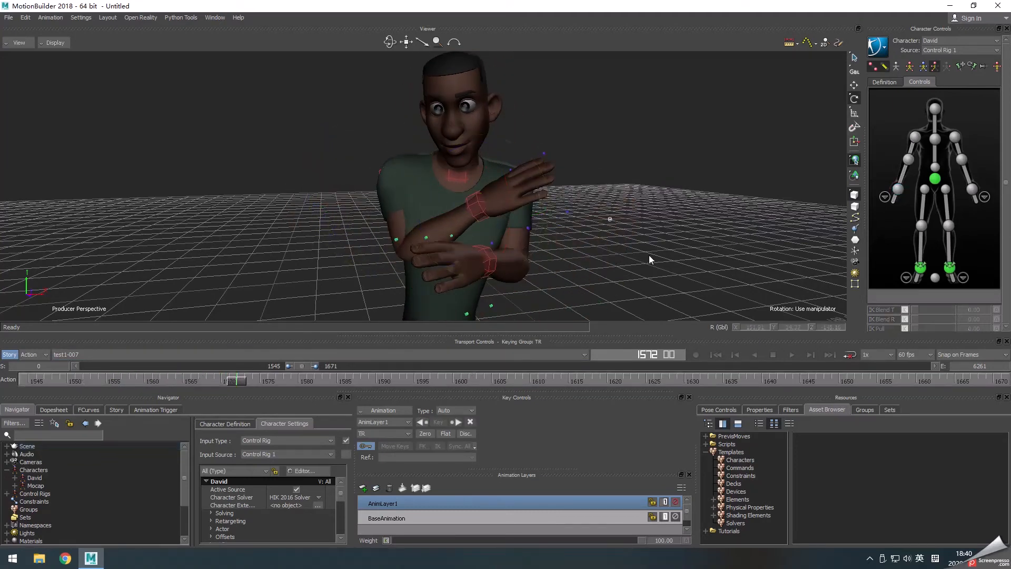
{"action": "left_click_drag", "start_coordinate": [649, 255], "coordinate": [576, 270], "text": "ctrl"}
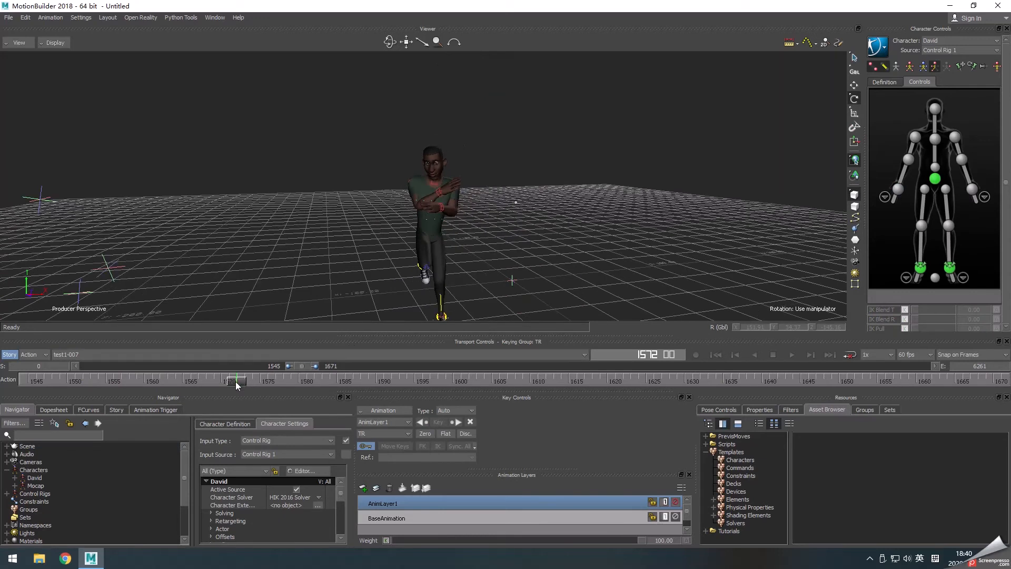
{"action": "left_click_drag", "start_coordinate": [290, 365], "coordinate": [370, 367]}
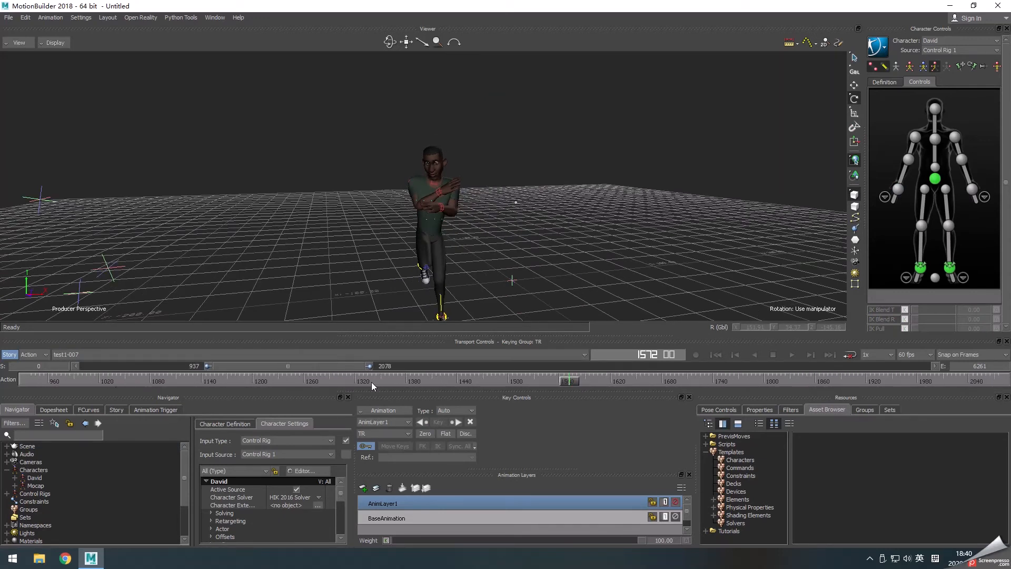
{"action": "left_click_drag", "start_coordinate": [564, 382], "coordinate": [428, 384]}
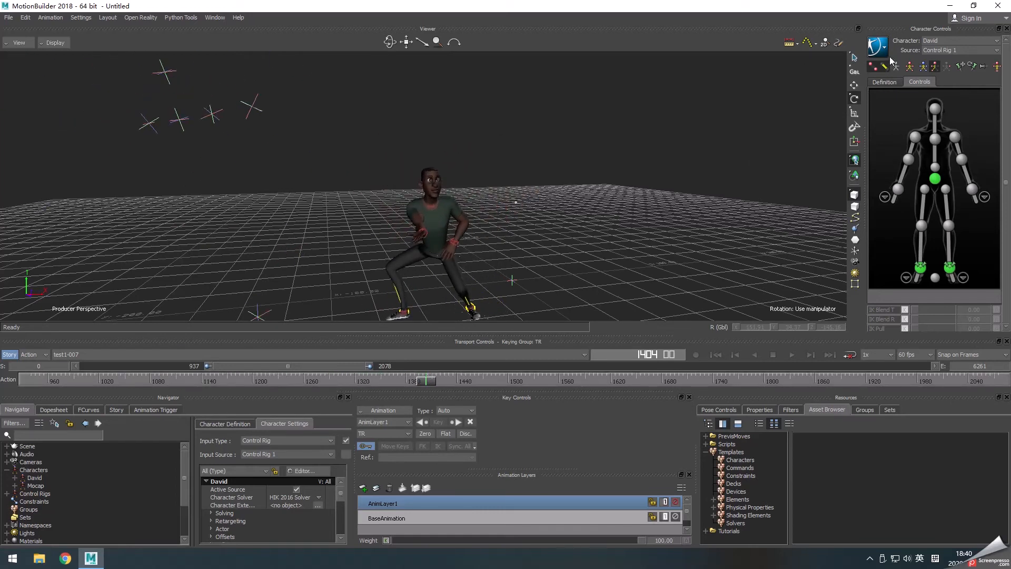
Step: Bake the corrected control rig animation of the David character to its skeleton
{"action": "left_click", "coordinate": [937, 40]}
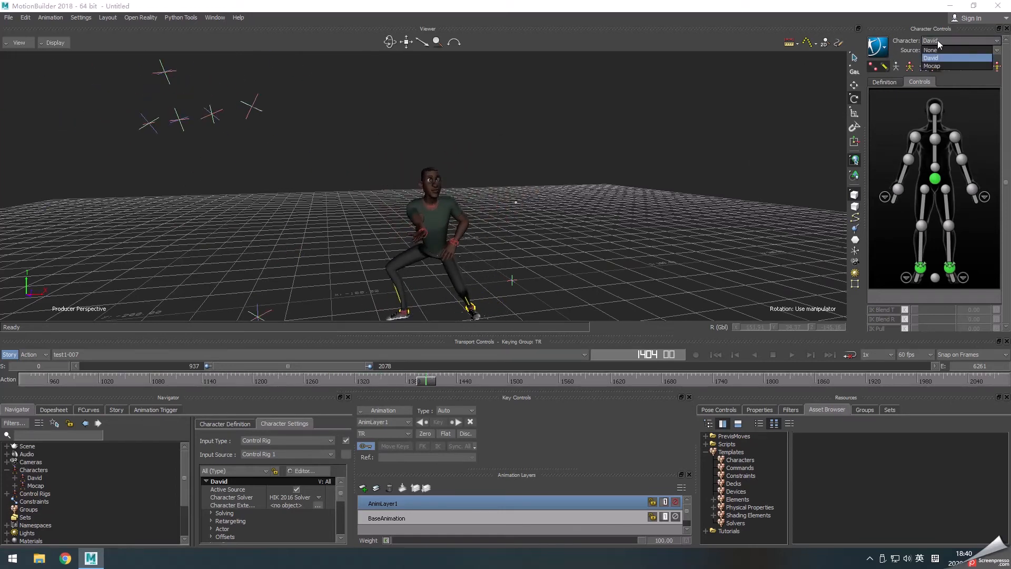
{"action": "left_click", "coordinate": [938, 41]}
{"action": "left_click", "coordinate": [878, 47]}
{"action": "mouse_move", "coordinate": [887, 108]}
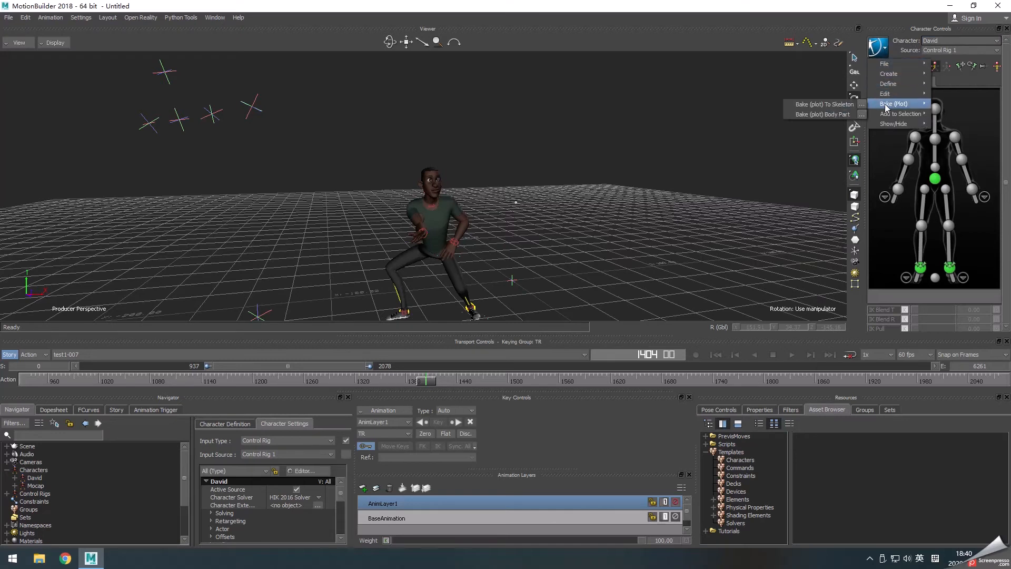
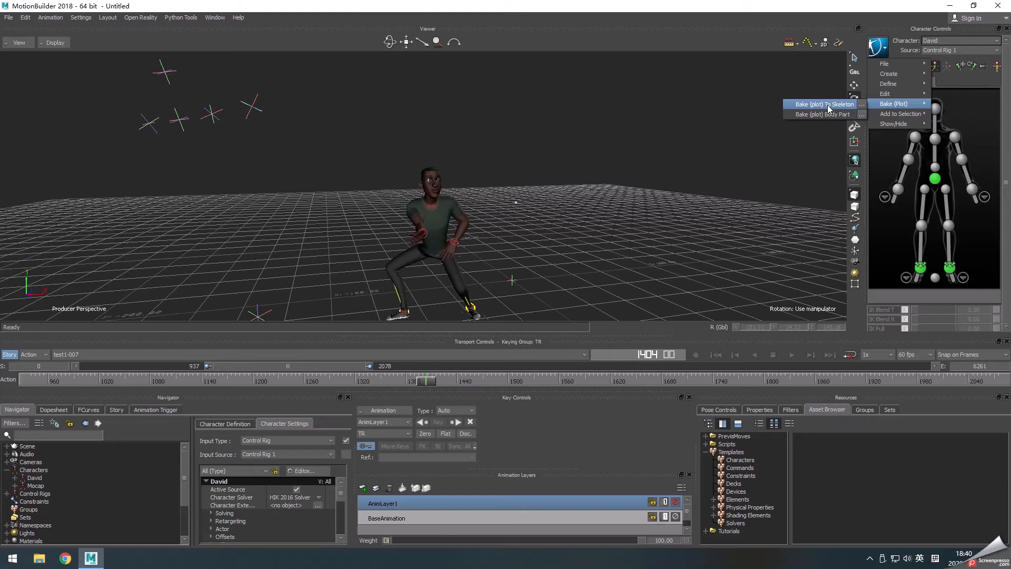
{"action": "left_click", "coordinate": [825, 105]}
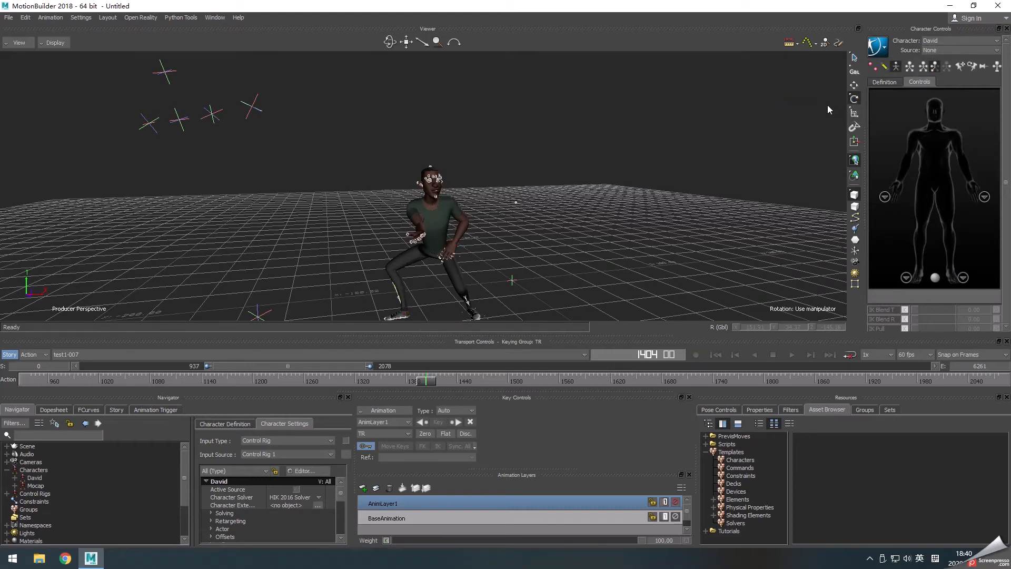
Step: Check David's available input sources and scrub to frame 1547 to review the baked skeleton animation
{"action": "left_click", "coordinate": [938, 51]}
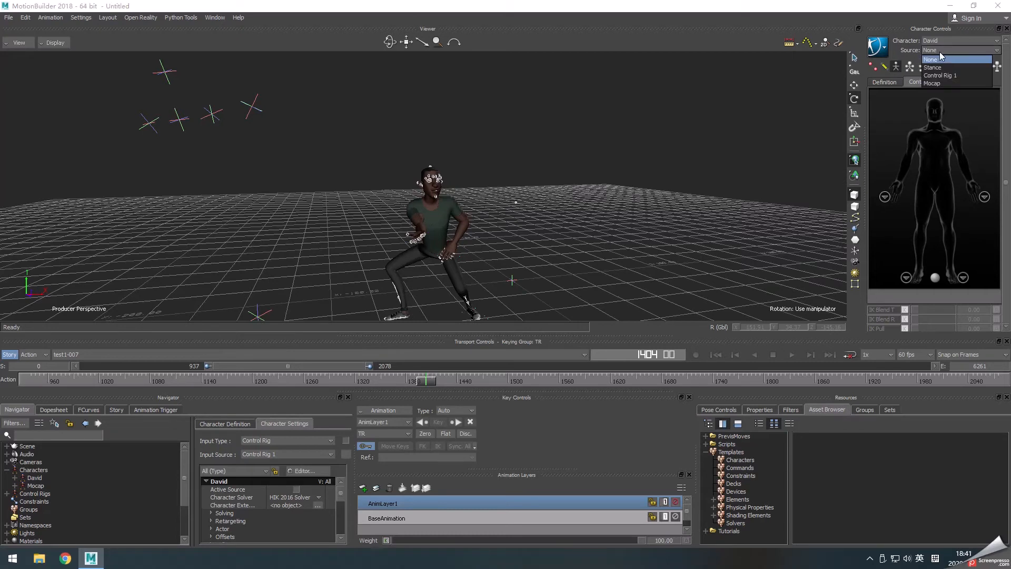
{"action": "left_click", "coordinate": [938, 52]}
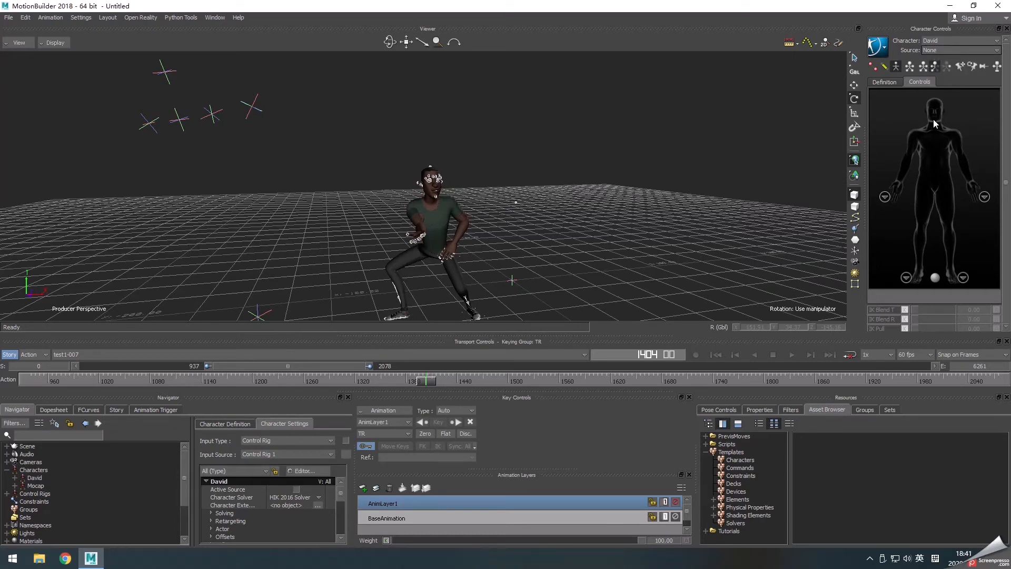
{"action": "left_click", "coordinate": [937, 51]}
{"action": "left_click", "coordinate": [937, 50]}
{"action": "left_click_drag", "start_coordinate": [433, 376], "coordinate": [548, 388]}
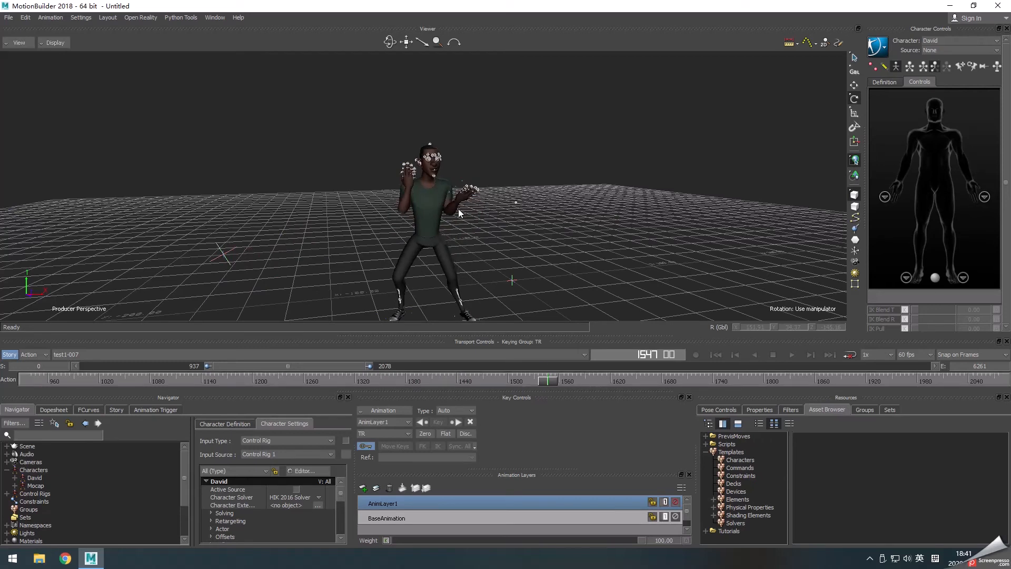
Step: Delete the Mocap character from the scene, accepting the deletion for all objects that use it
{"action": "right_click", "coordinate": [34, 484]}
{"action": "mouse_move", "coordinate": [60, 420]}
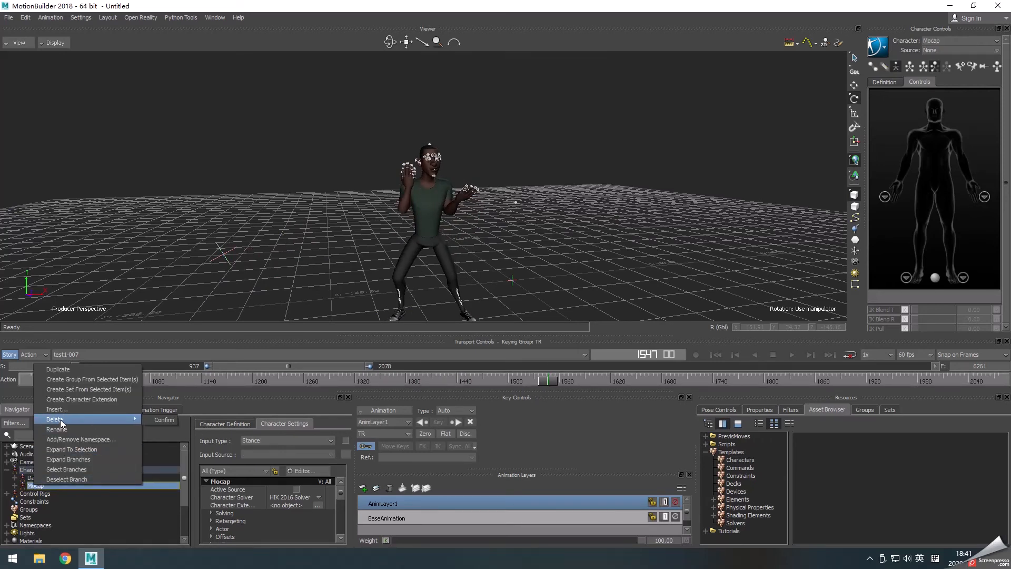
{"action": "left_click", "coordinate": [154, 419]}
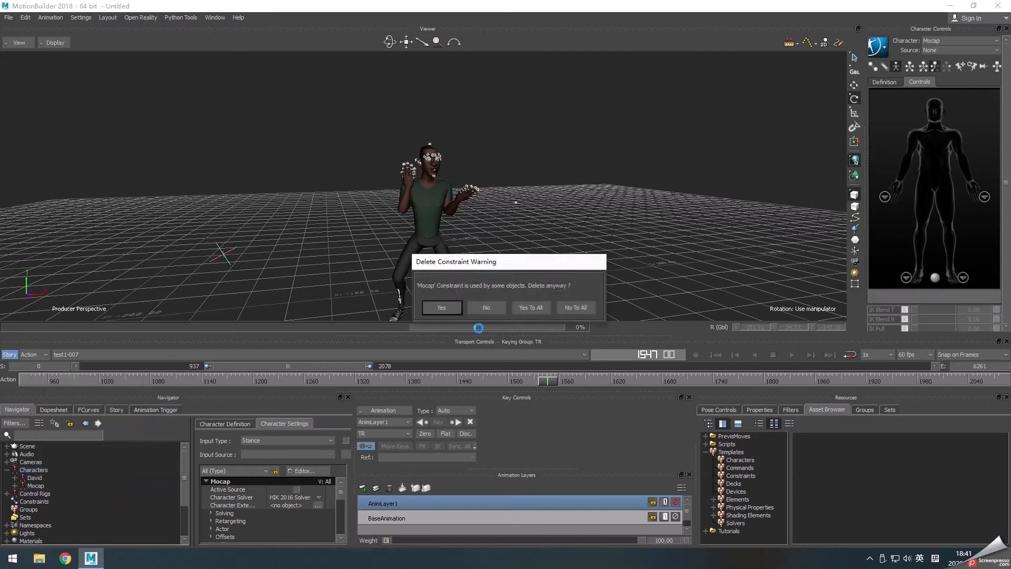
{"action": "left_click", "coordinate": [536, 307]}
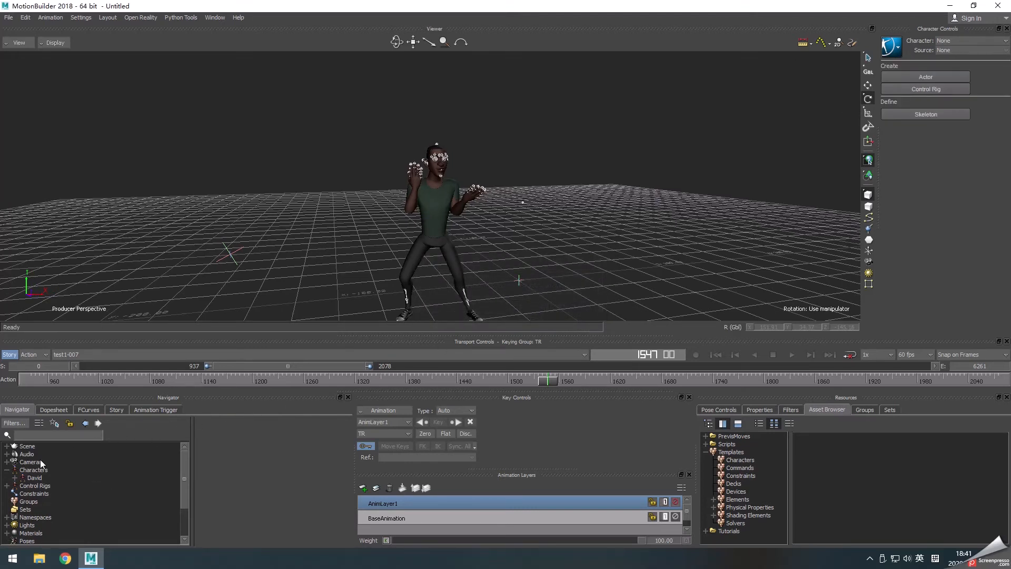
Step: Select the Reference object in the scene hierarchy together with all its branches and delete them
{"action": "left_click", "coordinate": [7, 446]}
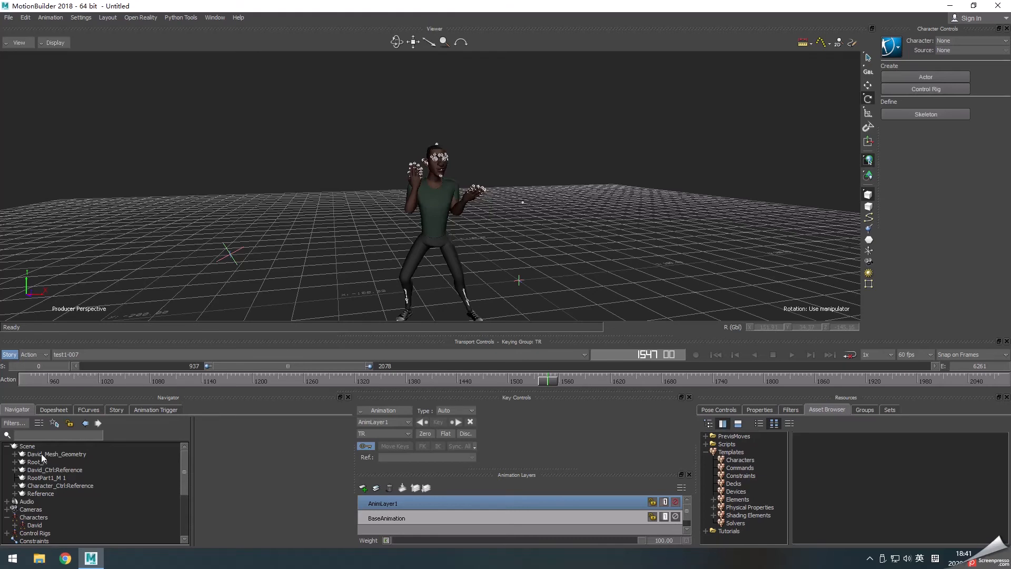
{"action": "left_click", "coordinate": [43, 477]}
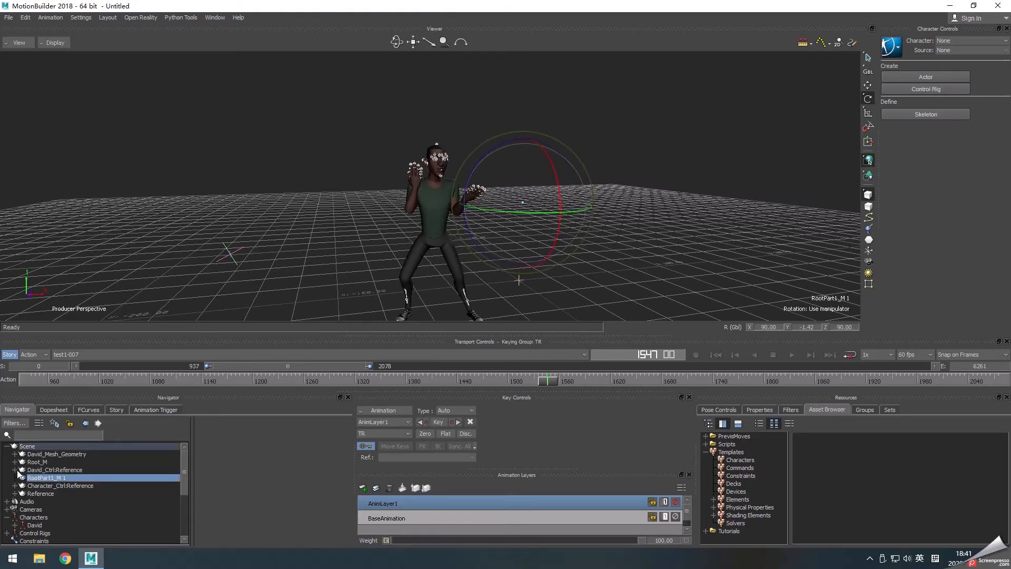
{"action": "left_click", "coordinate": [49, 485]}
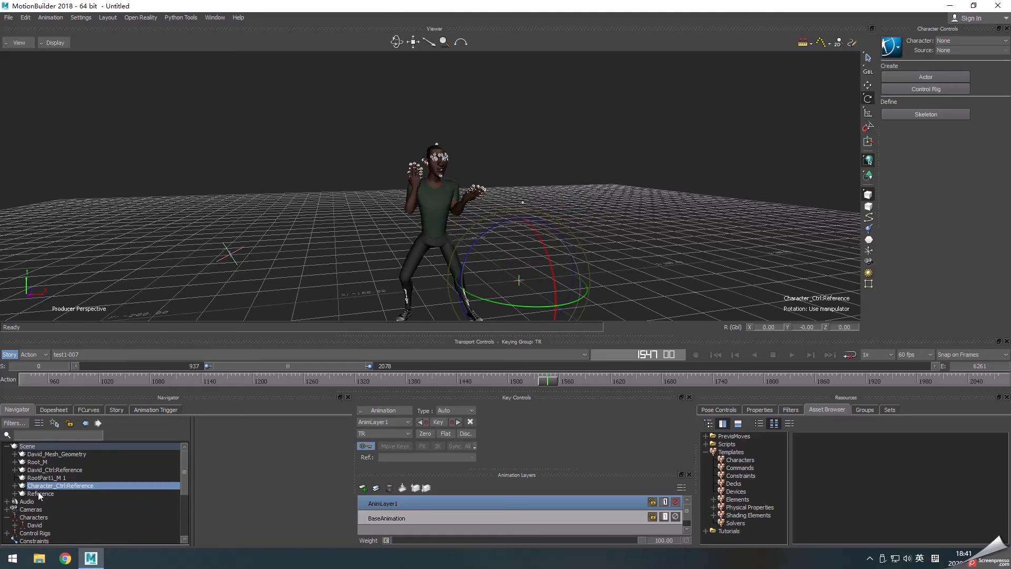
{"action": "double_click", "coordinate": [17, 494]}
{"action": "left_click", "coordinate": [15, 446]}
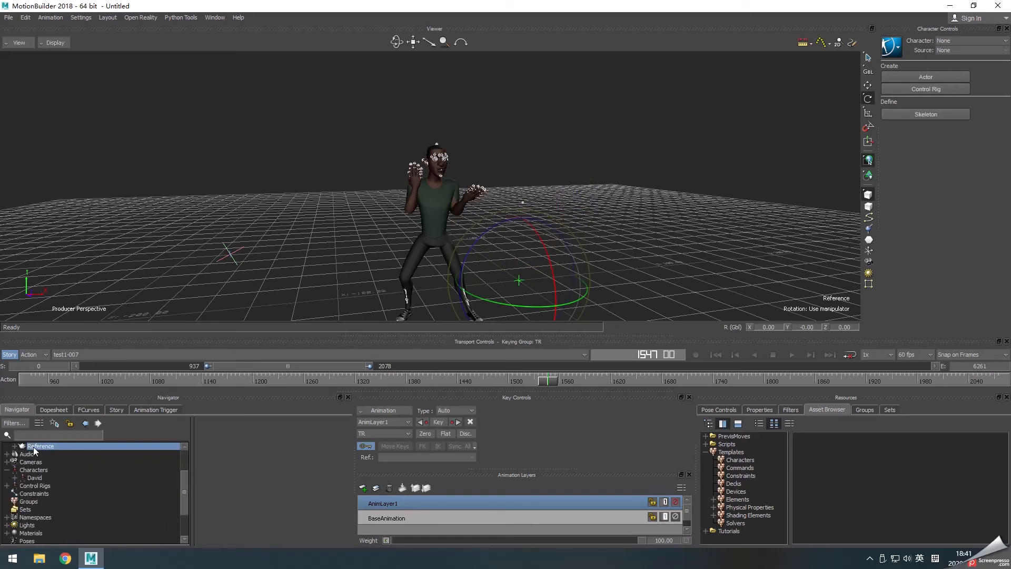
{"action": "right_click", "coordinate": [34, 447]}
{"action": "left_click", "coordinate": [64, 430]}
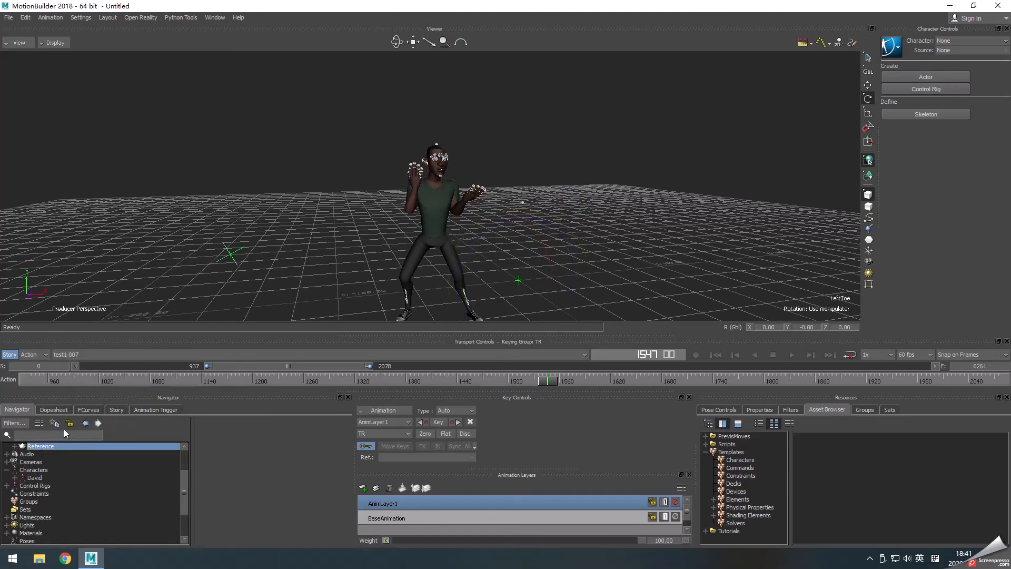
{"action": "right_click", "coordinate": [40, 447]}
{"action": "mouse_move", "coordinate": [68, 384]}
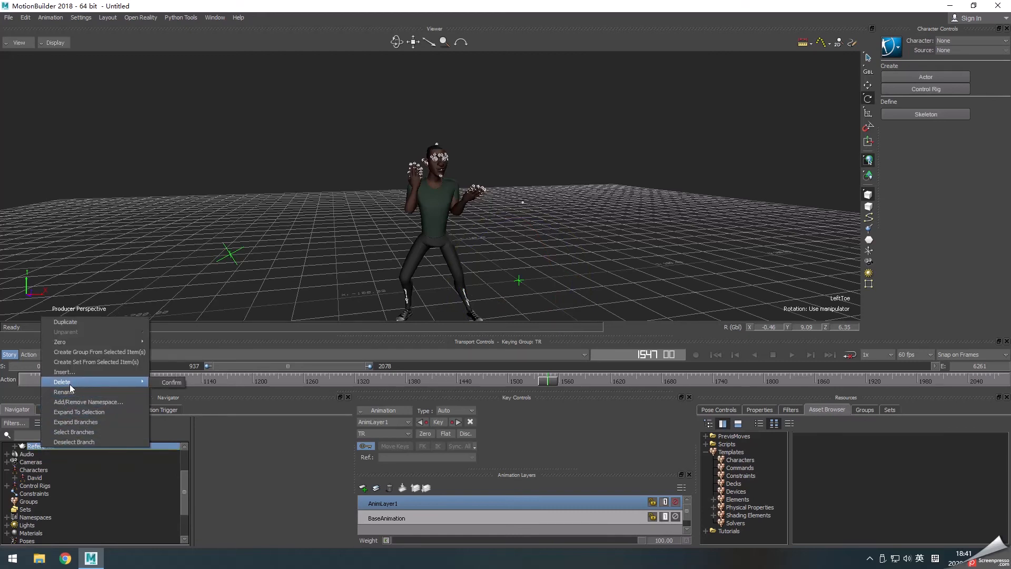
{"action": "left_click", "coordinate": [168, 382]}
{"action": "scroll", "coordinate": [329, 266], "scroll_direction": "down", "scroll_amount": 3}
{"action": "scroll", "coordinate": [329, 266], "scroll_direction": "up", "scroll_amount": 4}
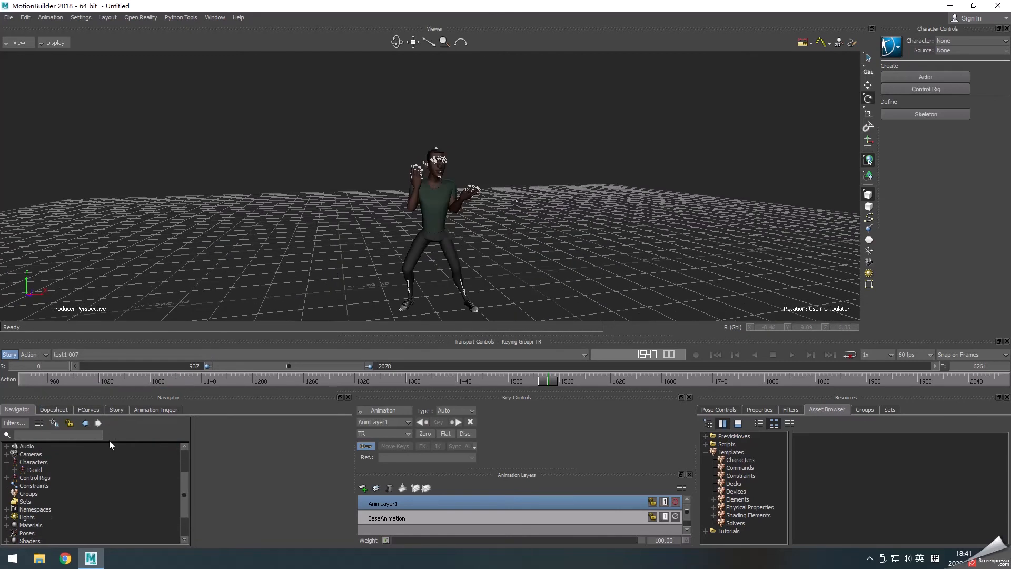
Step: Delete the David character definition from the scene and scrub forward through the timeline to check the baked motion
{"action": "scroll", "coordinate": [99, 463], "scroll_direction": "up", "scroll_amount": 1}
{"action": "left_click", "coordinate": [33, 493]}
{"action": "right_click", "coordinate": [33, 492]}
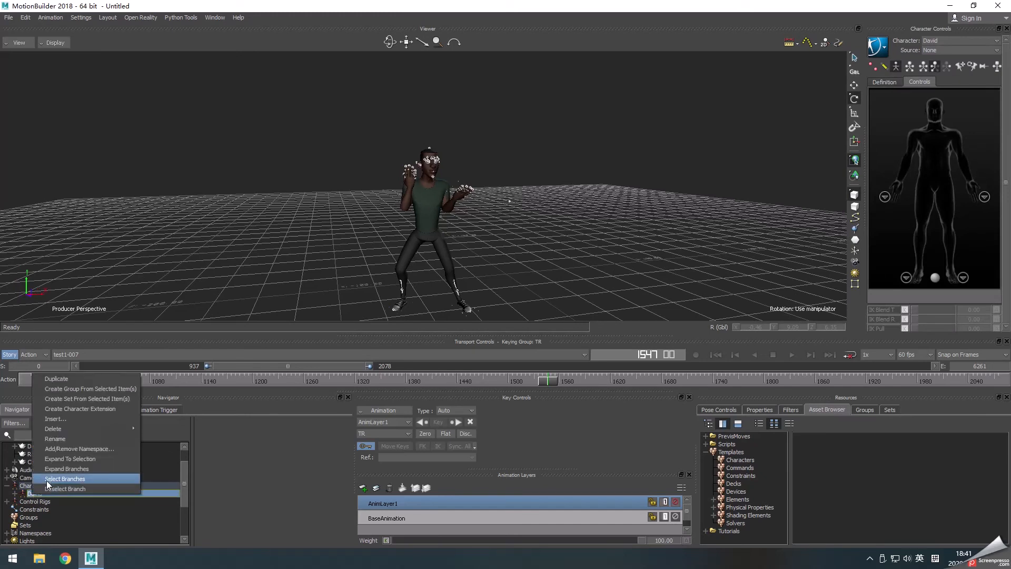
{"action": "mouse_move", "coordinate": [59, 431]}
{"action": "left_click", "coordinate": [153, 429]}
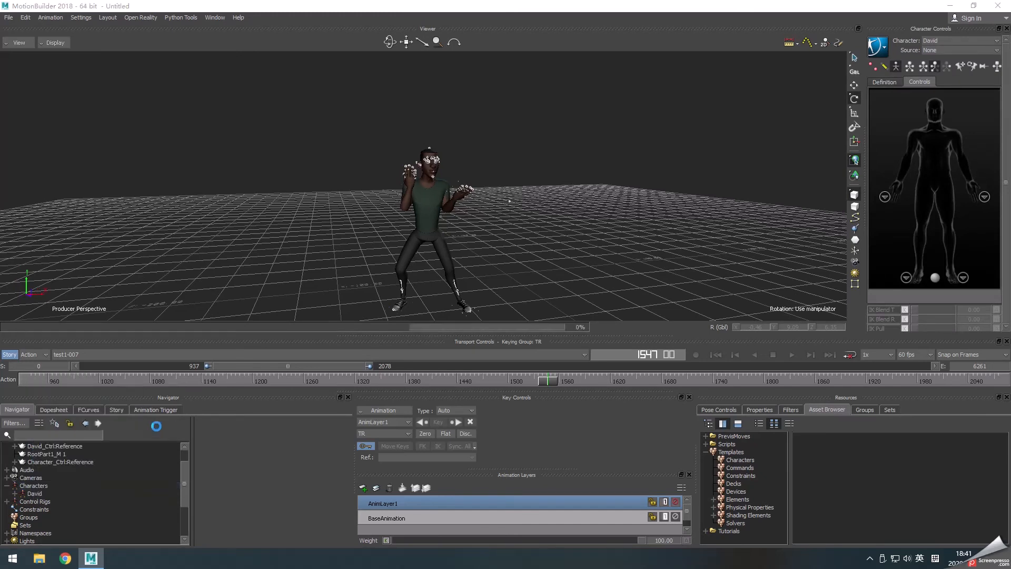
{"action": "left_click", "coordinate": [522, 309]}
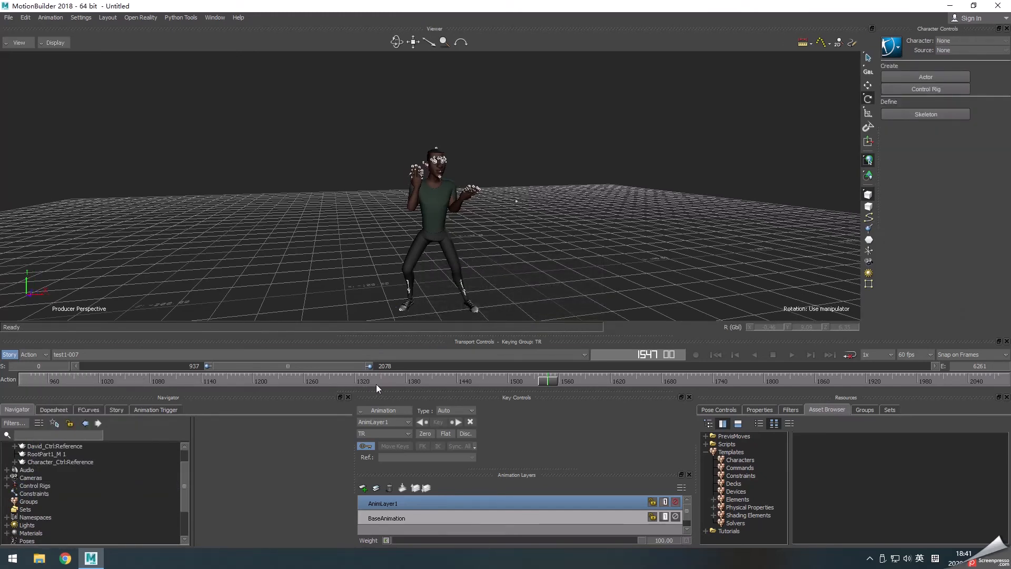
{"action": "left_click_drag", "start_coordinate": [376, 384], "coordinate": [924, 379]}
Step: Inspect the remaining root objects of the scene, including David_Mesh_Geometry, Root_M and the branches of Character_Ctrl:Reference
{"action": "scroll", "coordinate": [160, 466], "scroll_direction": "up", "scroll_amount": 3}
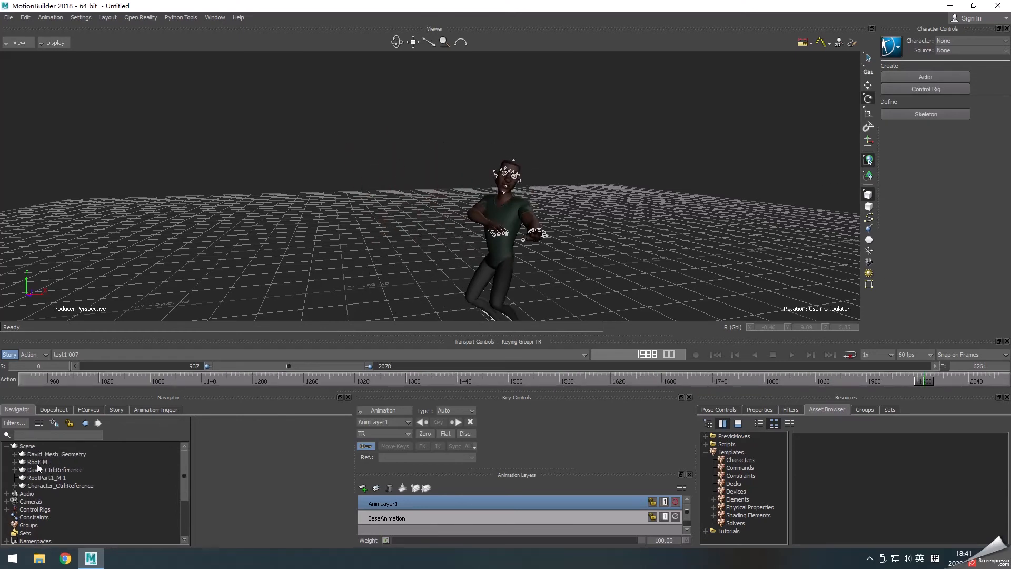
{"action": "left_click", "coordinate": [55, 455]}
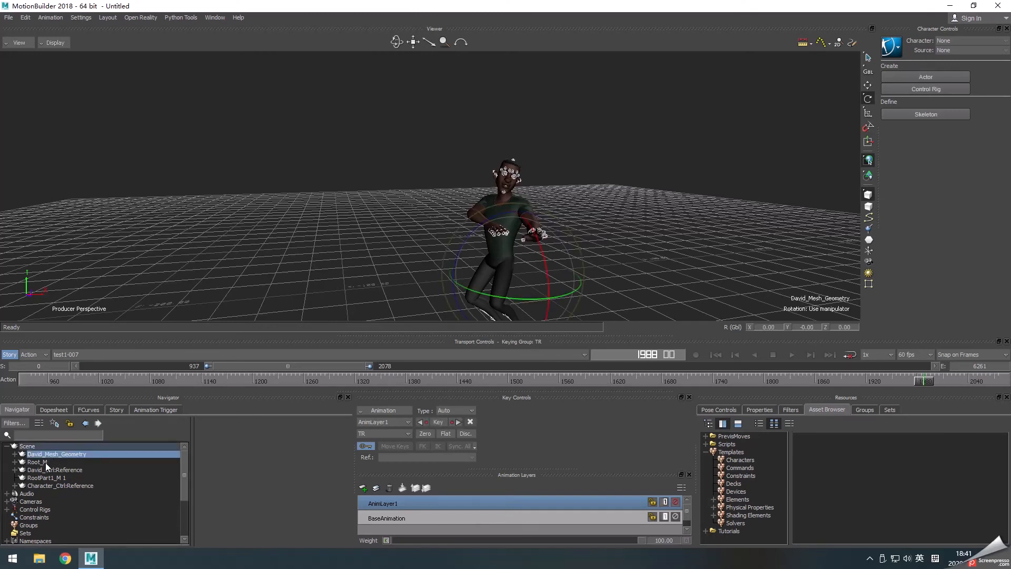
{"action": "left_click", "coordinate": [46, 462]}
{"action": "left_click", "coordinate": [55, 469]}
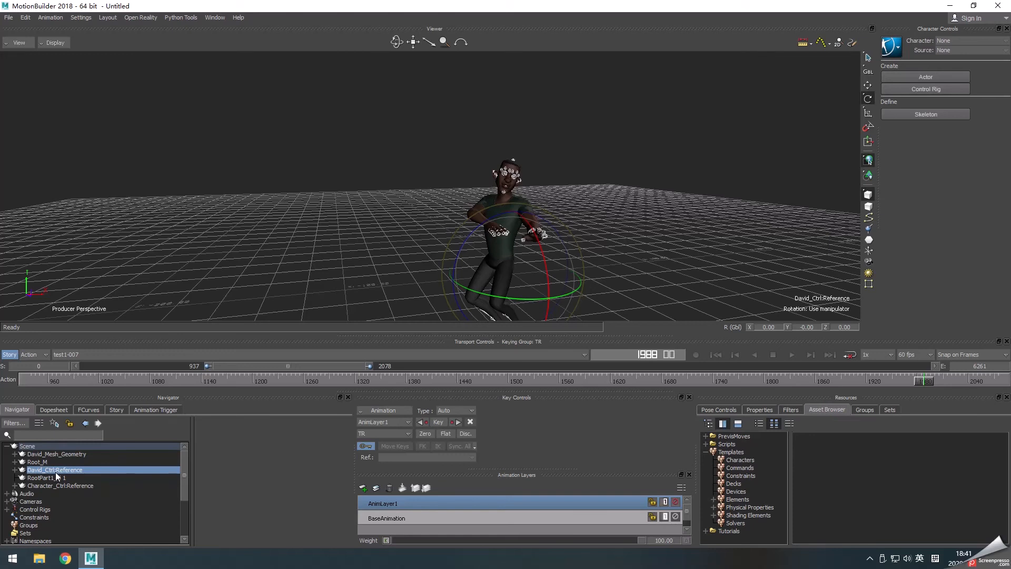
{"action": "left_click", "coordinate": [14, 486]}
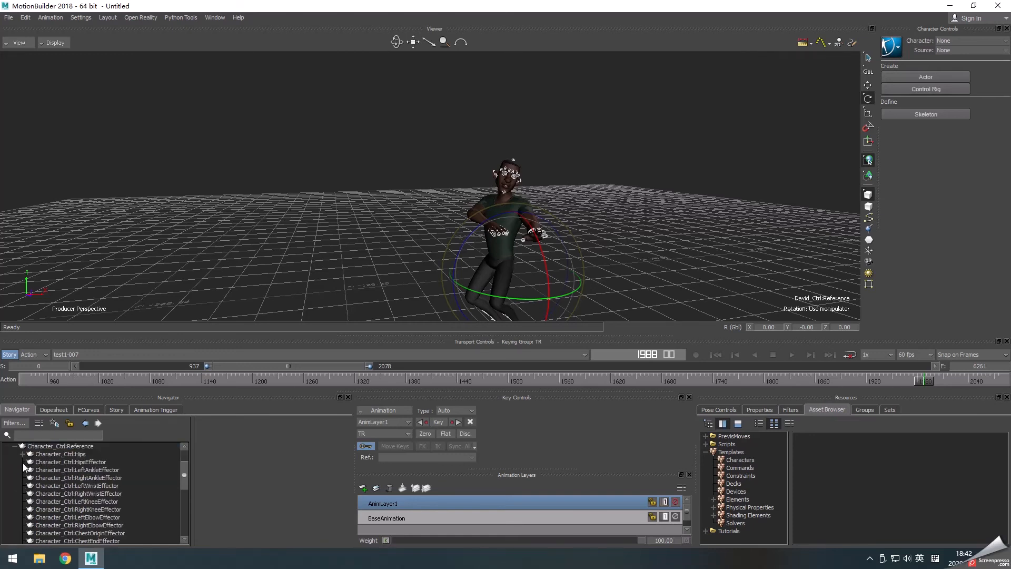
{"action": "left_click", "coordinate": [16, 446]}
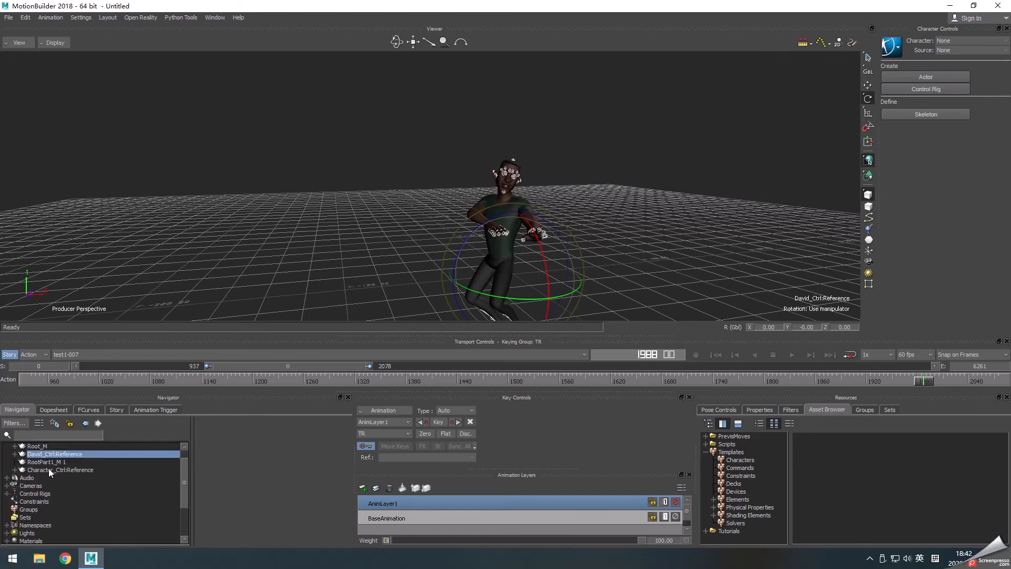
{"action": "left_click", "coordinate": [49, 469]}
{"action": "left_click", "coordinate": [53, 462], "text": "ctrl"}
{"action": "scroll", "coordinate": [55, 461], "scroll_direction": "up", "scroll_amount": 1}
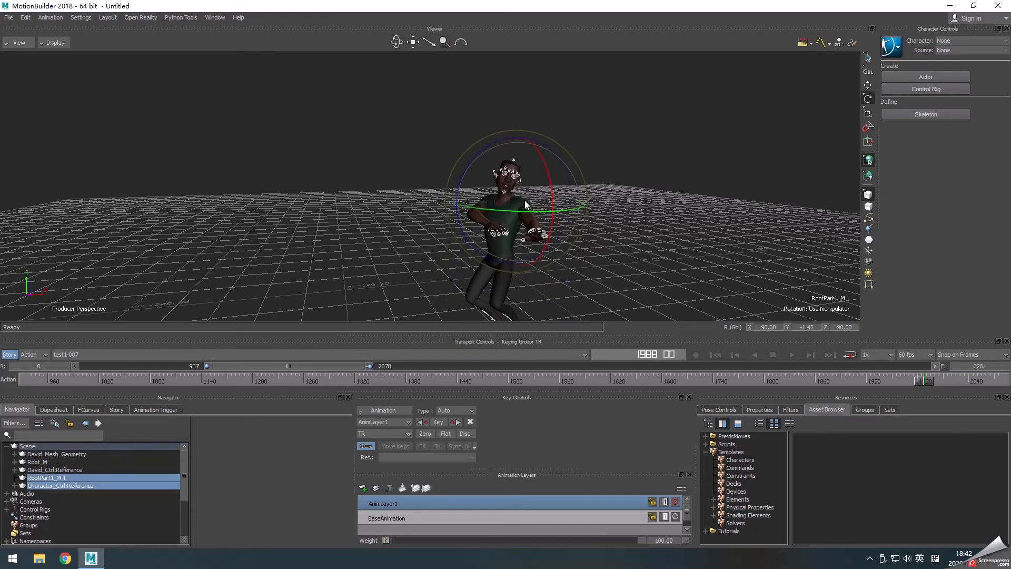
{"action": "left_click", "coordinate": [655, 193]}
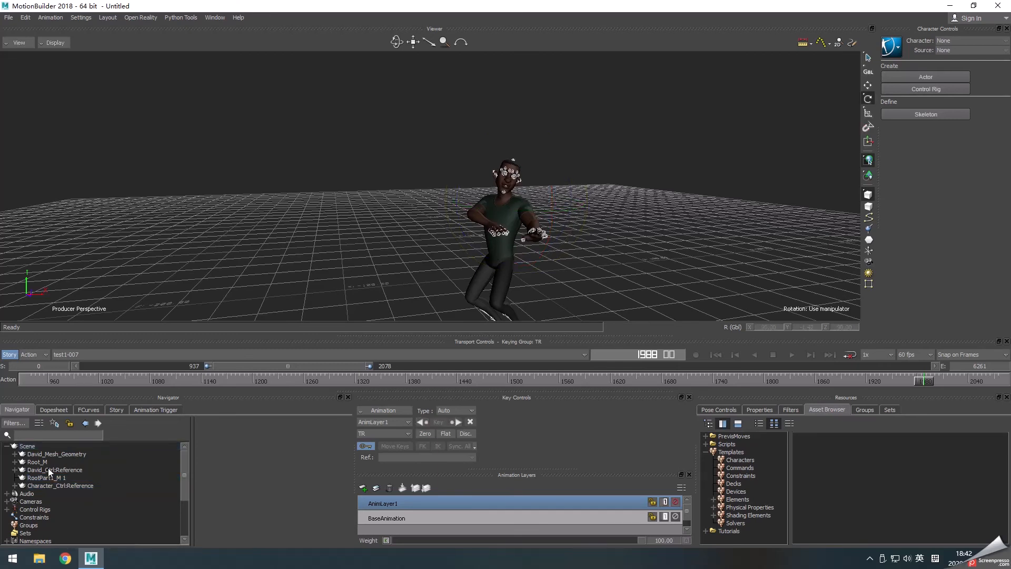
{"action": "left_click", "coordinate": [15, 462]}
{"action": "left_click", "coordinate": [15, 461]}
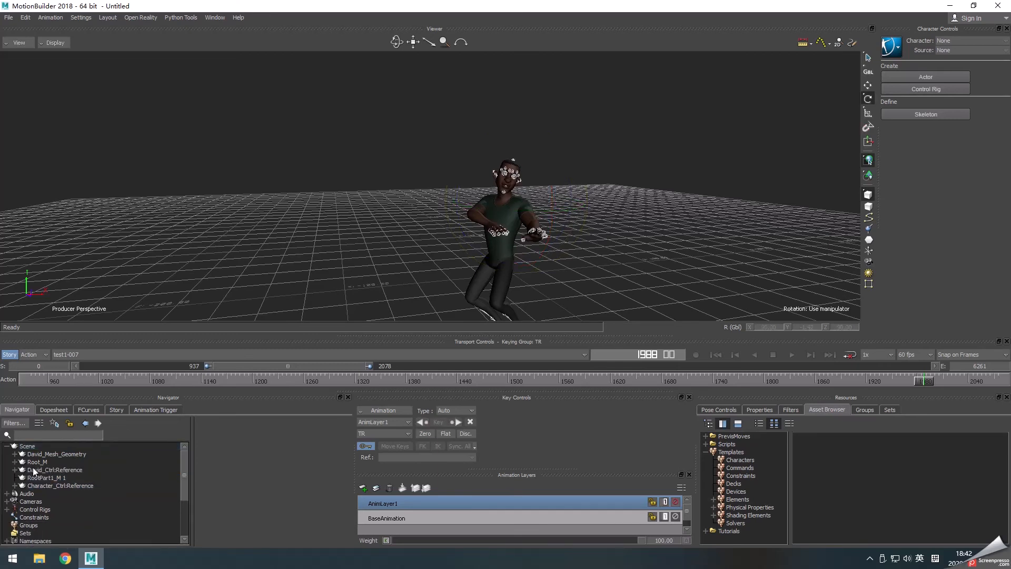
Step: Select David_Ctrl:Reference, RootPart1_M 1 and Character_Ctrl:Reference with all their branches and delete the selected items
{"action": "left_click", "coordinate": [41, 477]}
{"action": "left_click", "coordinate": [44, 486], "text": "ctrl"}
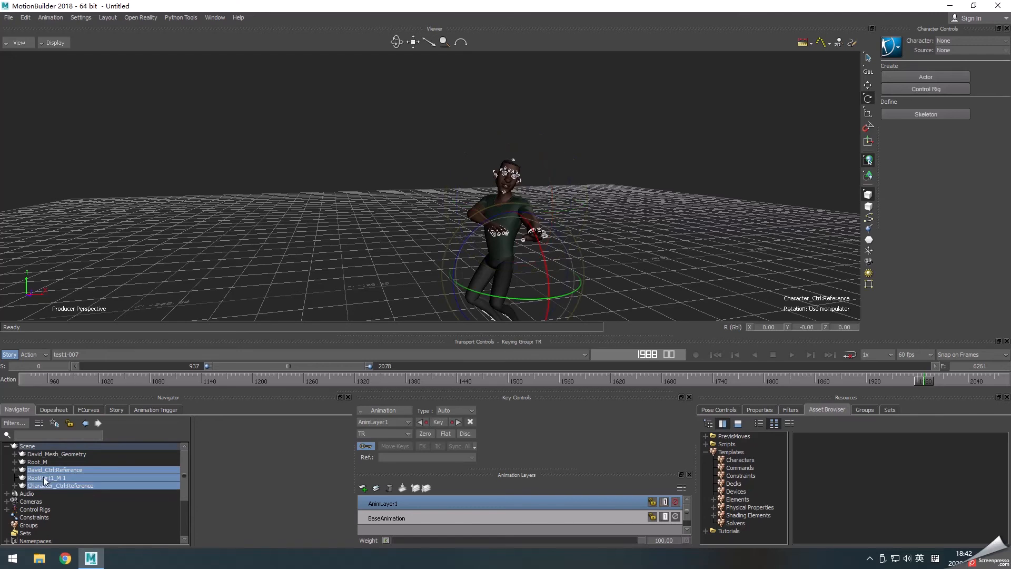
{"action": "right_click", "coordinate": [45, 478]}
{"action": "mouse_move", "coordinate": [78, 412]}
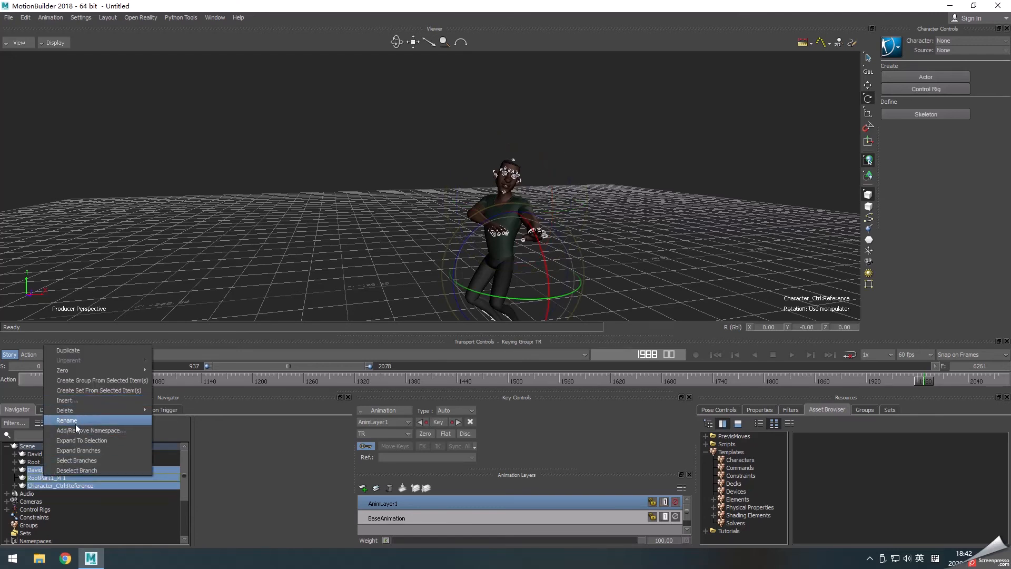
{"action": "left_click", "coordinate": [76, 460]}
{"action": "right_click", "coordinate": [47, 475]}
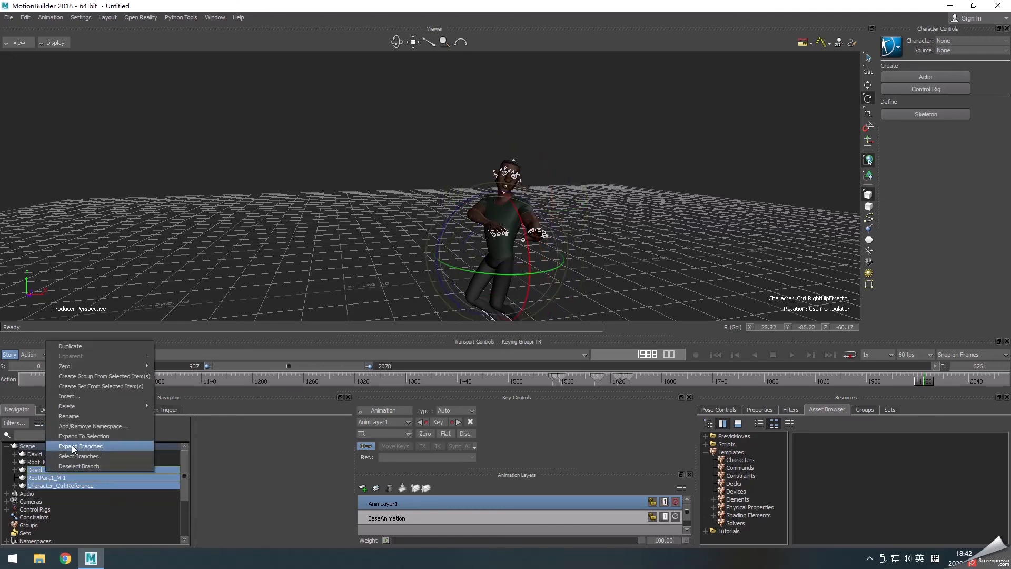
{"action": "mouse_move", "coordinate": [78, 411]}
{"action": "left_click", "coordinate": [168, 407]}
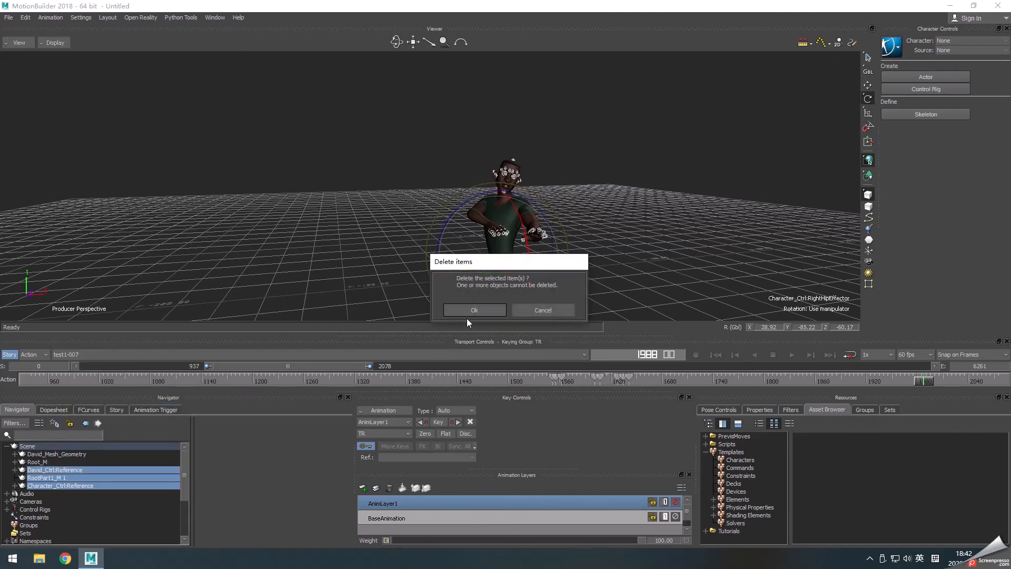
{"action": "left_click", "coordinate": [480, 309]}
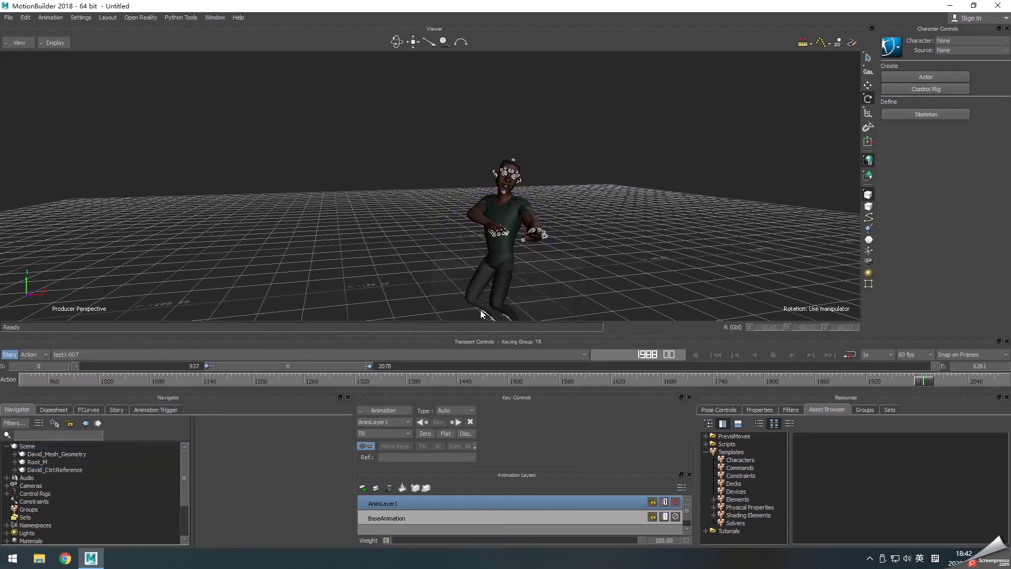
Step: Examine the David_Ctrl:Reference effectors and the Root_M object, and look over the character in the viewer
{"action": "left_click", "coordinate": [58, 469]}
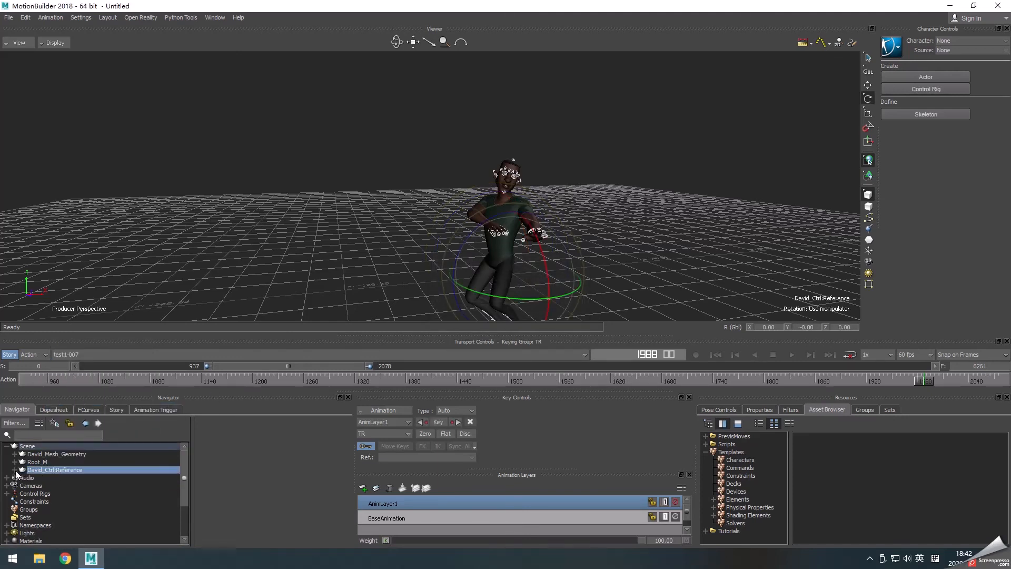
{"action": "left_click", "coordinate": [15, 469]}
{"action": "scroll", "coordinate": [53, 470], "scroll_direction": "down", "scroll_amount": 1}
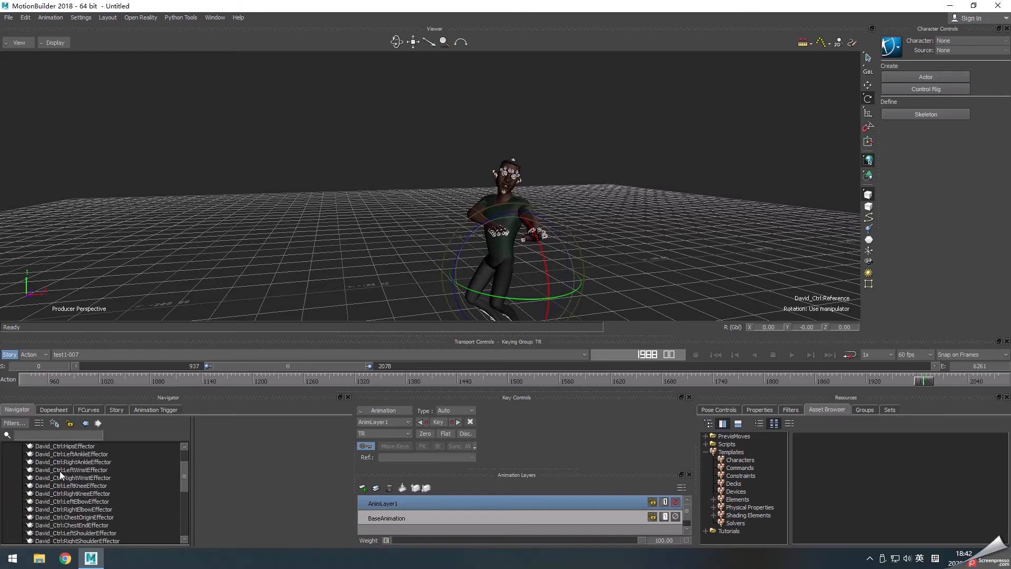
{"action": "scroll", "coordinate": [59, 470], "scroll_direction": "up", "scroll_amount": 2}
{"action": "left_click", "coordinate": [15, 469]}
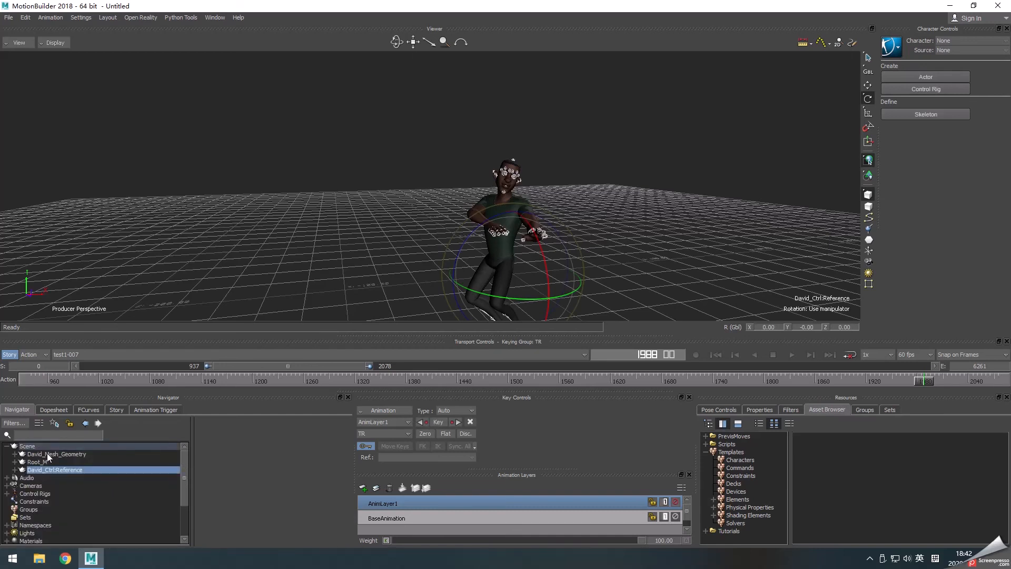
{"action": "left_click", "coordinate": [38, 462]}
{"action": "left_click", "coordinate": [619, 242]}
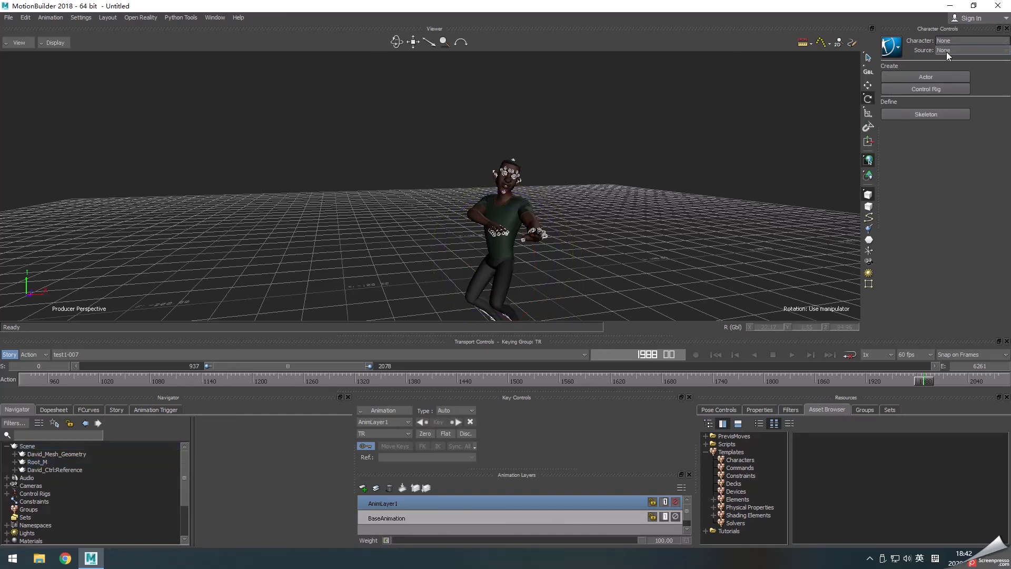
{"action": "scroll", "coordinate": [553, 228], "scroll_direction": "down", "scroll_amount": 6}
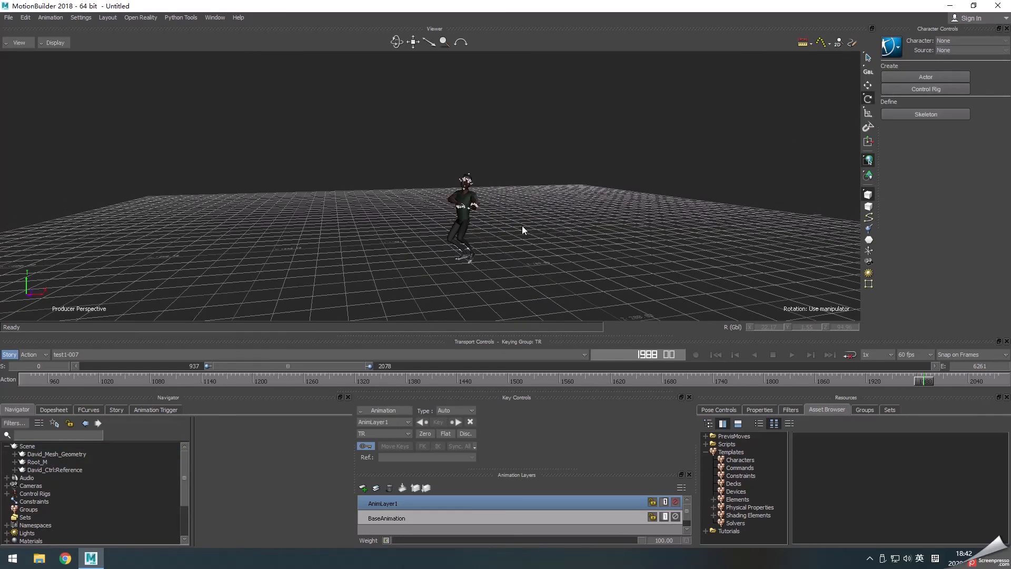
{"action": "scroll", "coordinate": [521, 224], "scroll_direction": "up", "scroll_amount": 3}
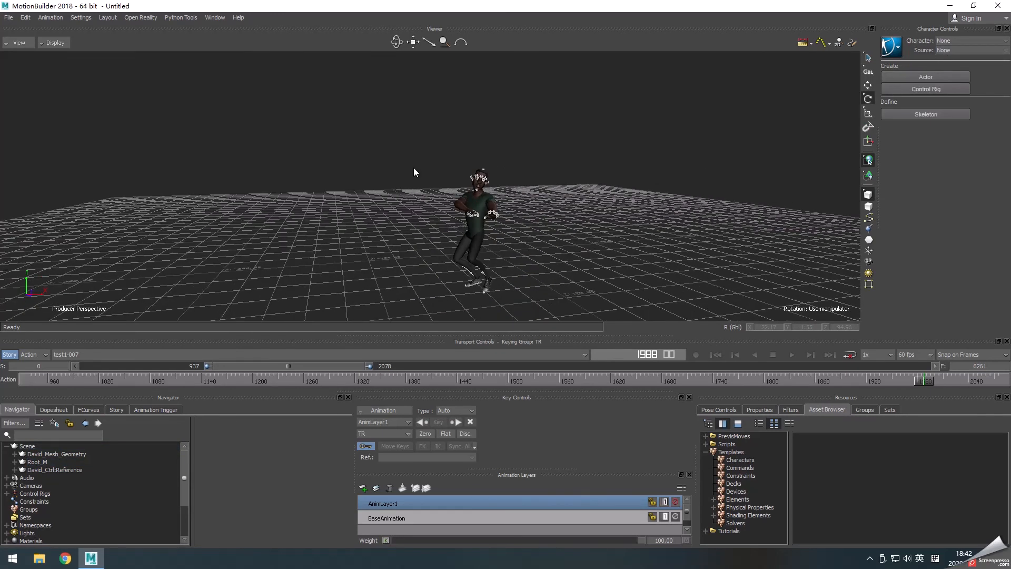
Step: Save the scene as a binary FBX named davidDance in the 126Yash folder, exporting only the test1-007 take
{"action": "left_click", "coordinate": [8, 18]}
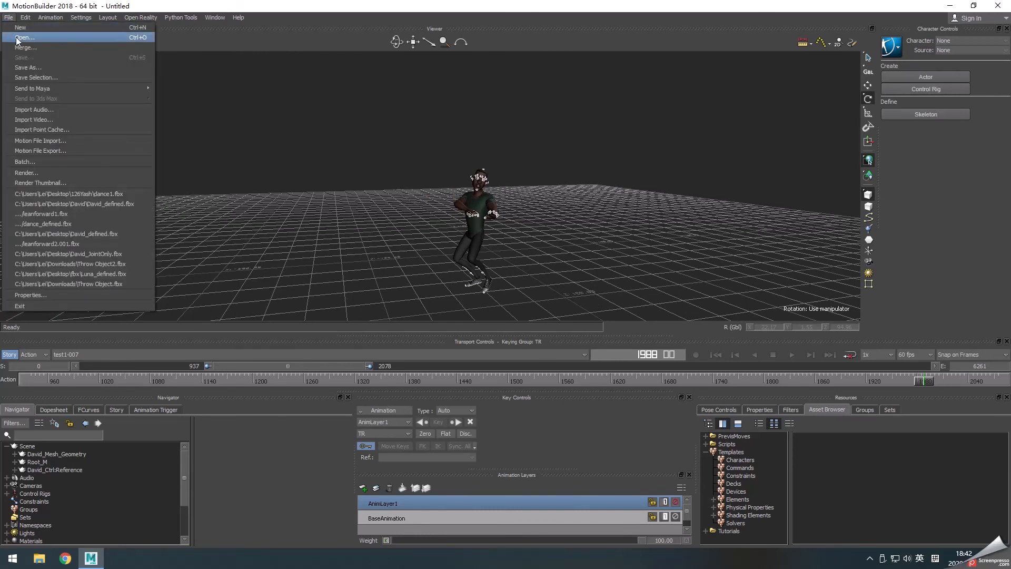
{"action": "left_click", "coordinate": [27, 68]}
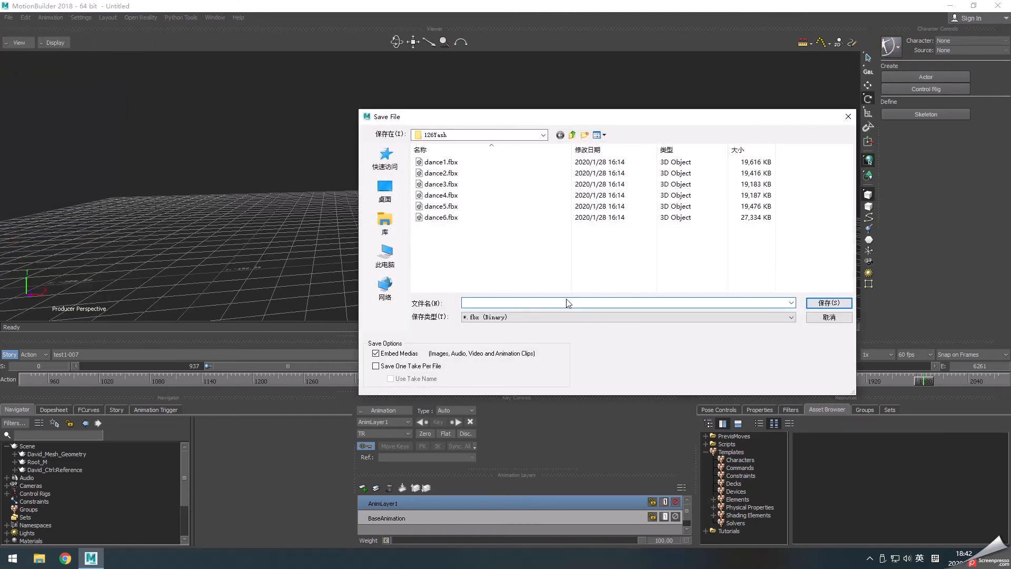
{"action": "type", "text": "davidDance"}
{"action": "left_click", "coordinate": [819, 304]}
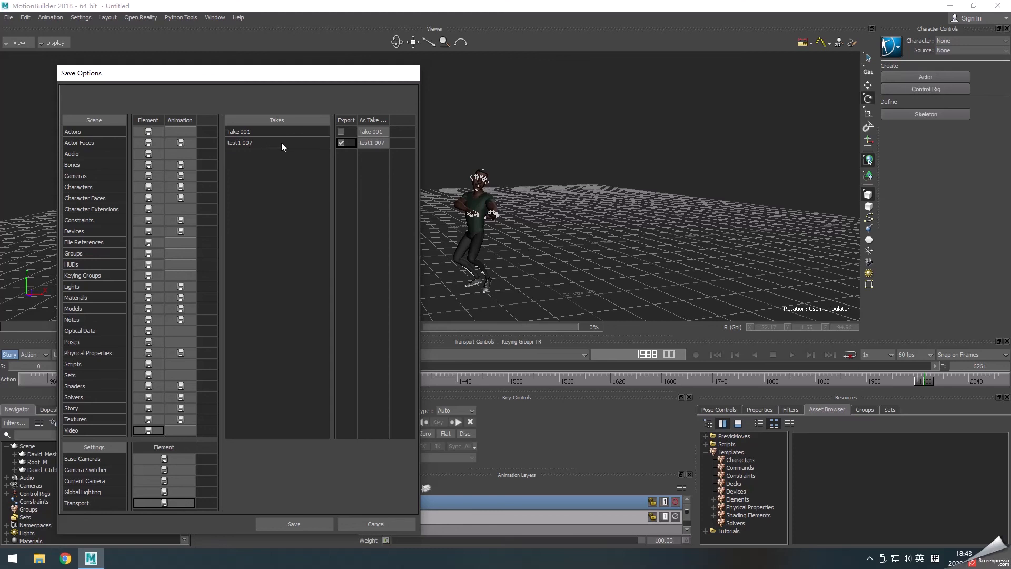
{"action": "left_click", "coordinate": [295, 521]}
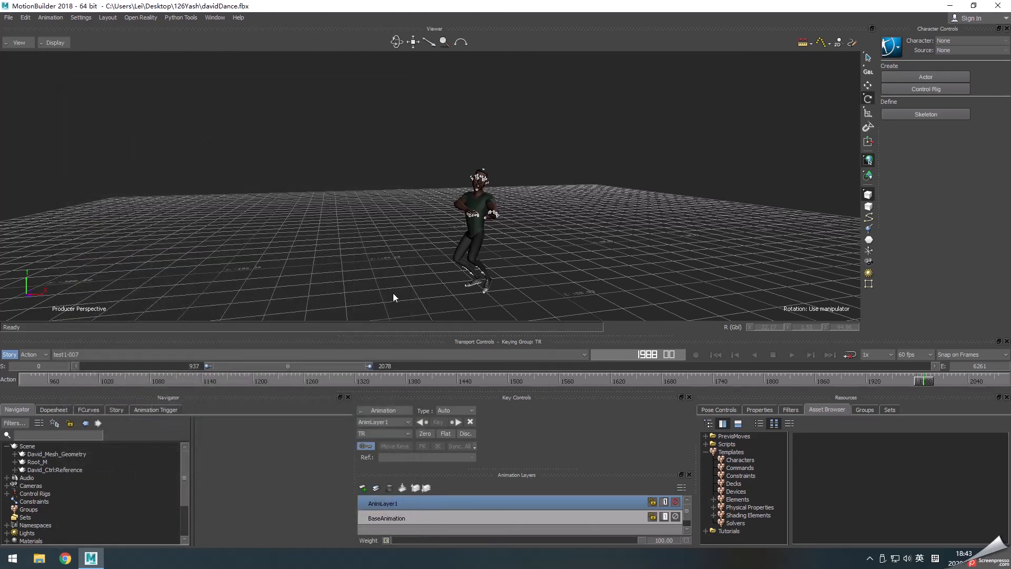
Step: Start a new empty scene
{"action": "left_click", "coordinate": [10, 18]}
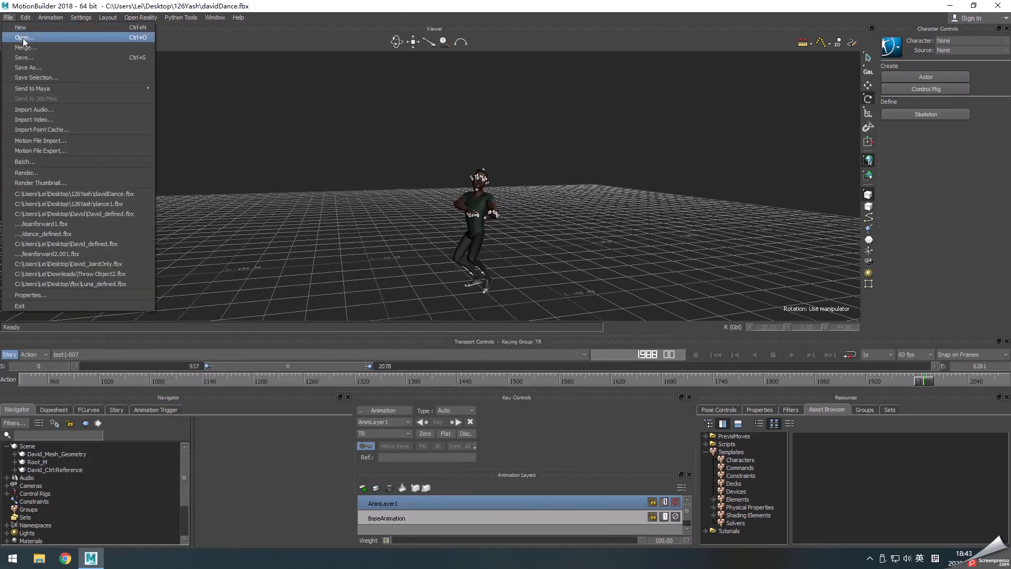
{"action": "left_click", "coordinate": [21, 29]}
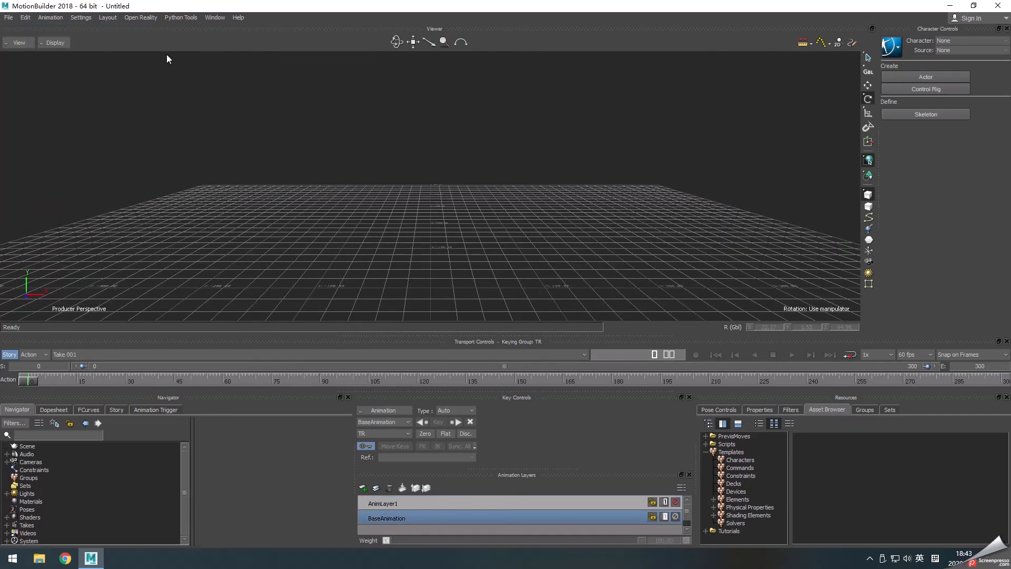
Step: Open davidDance.fbx from the 126Yash folder, importing all its elements and the test1-007 take
{"action": "left_click", "coordinate": [9, 17]}
{"action": "left_click", "coordinate": [21, 40]}
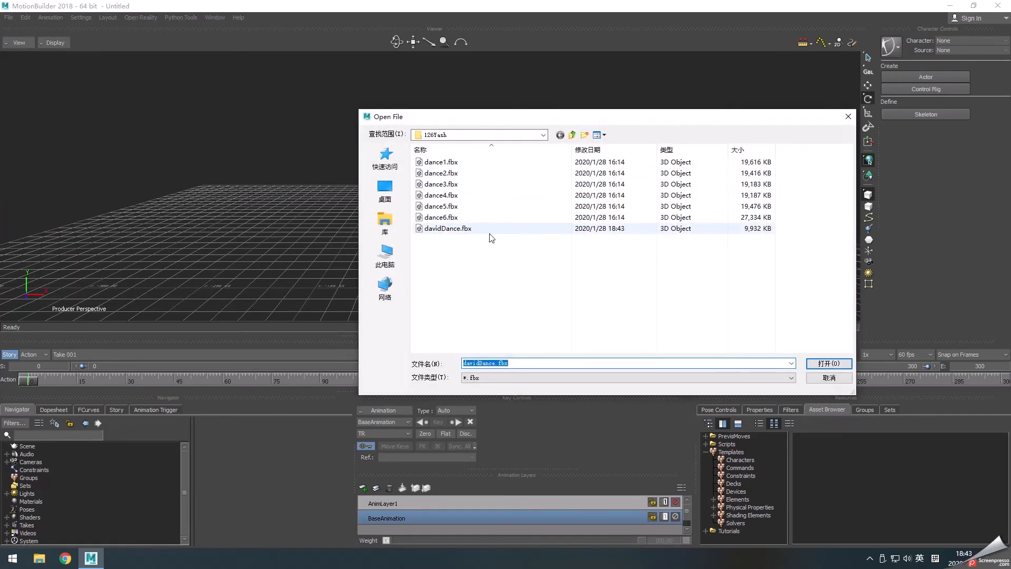
{"action": "left_click", "coordinate": [490, 229]}
{"action": "left_click", "coordinate": [828, 363]}
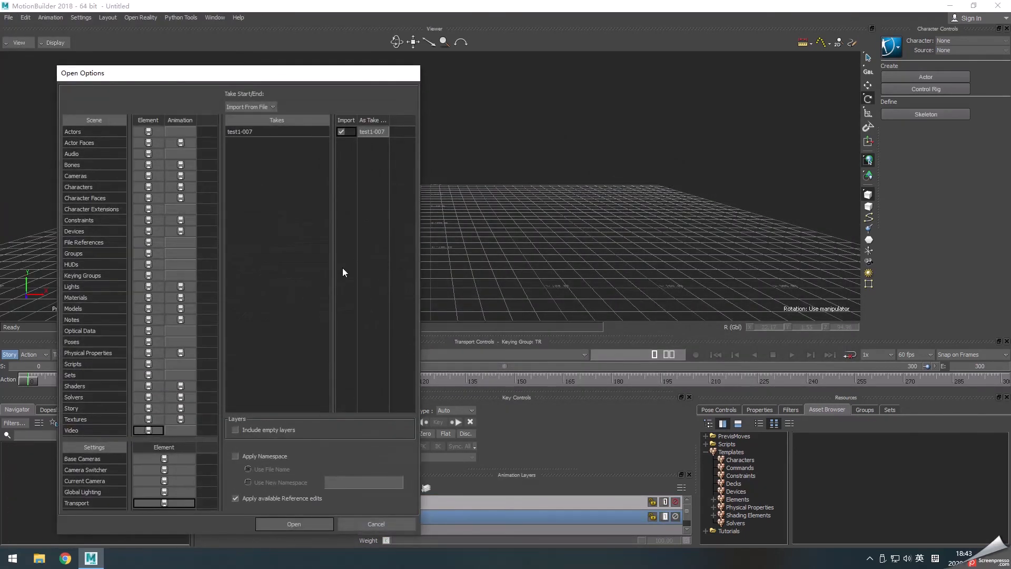
{"action": "left_click", "coordinate": [306, 522]}
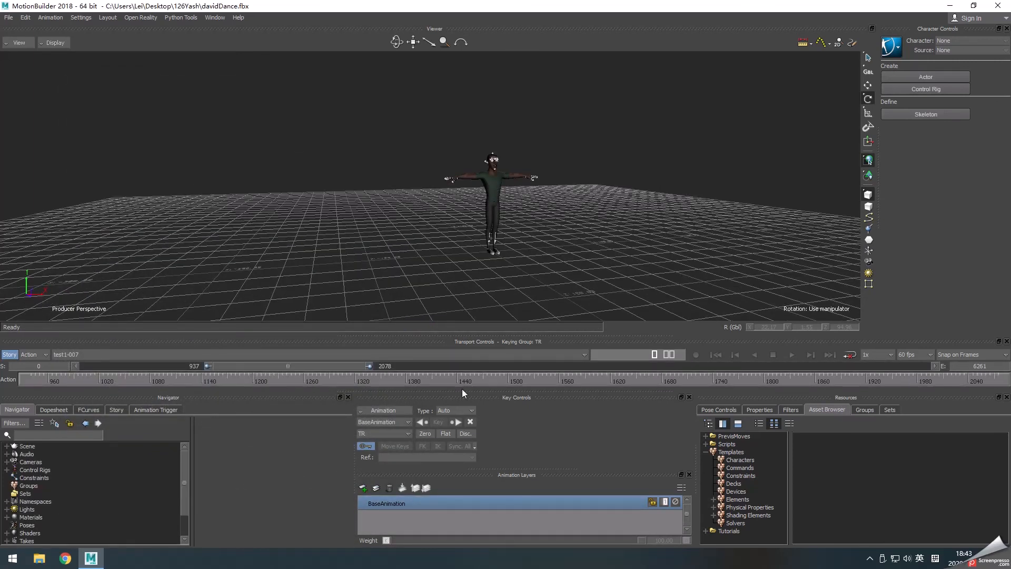
Step: Play the dance from the start of the test1-007 take, shift the visible frame range further along, and continue playback to check the motion
{"action": "mouse_move", "coordinate": [393, 369]}
{"action": "left_mouse_down"}
{"action": "mouse_move", "coordinate": [49, 374]}
{"action": "mouse_move", "coordinate": [898, 390]}
{"action": "mouse_move", "coordinate": [34, 389]}
{"action": "left_mouse_up"}
{"action": "left_click", "coordinate": [98, 381]}
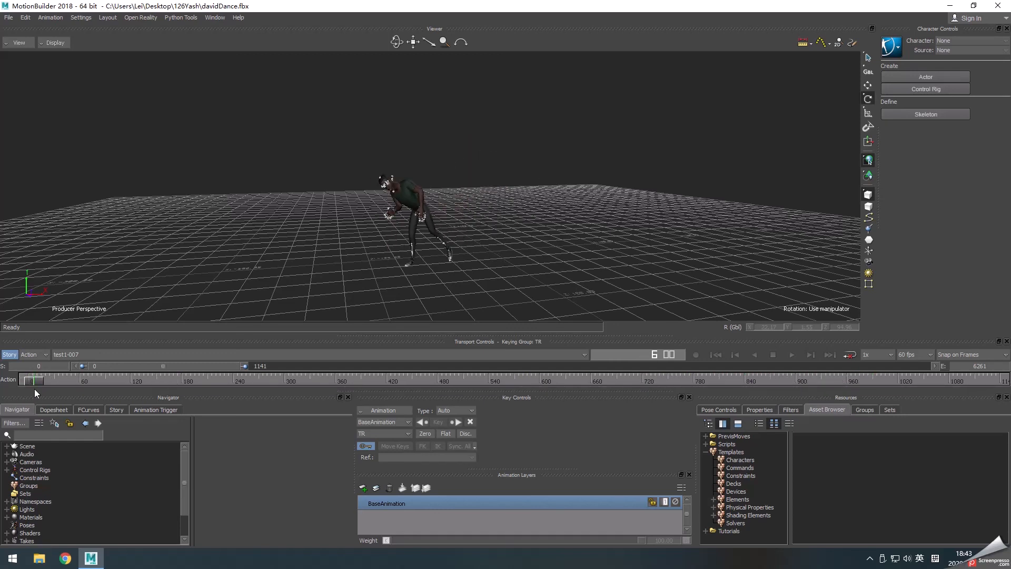
{"action": "left_click", "coordinate": [791, 355]}
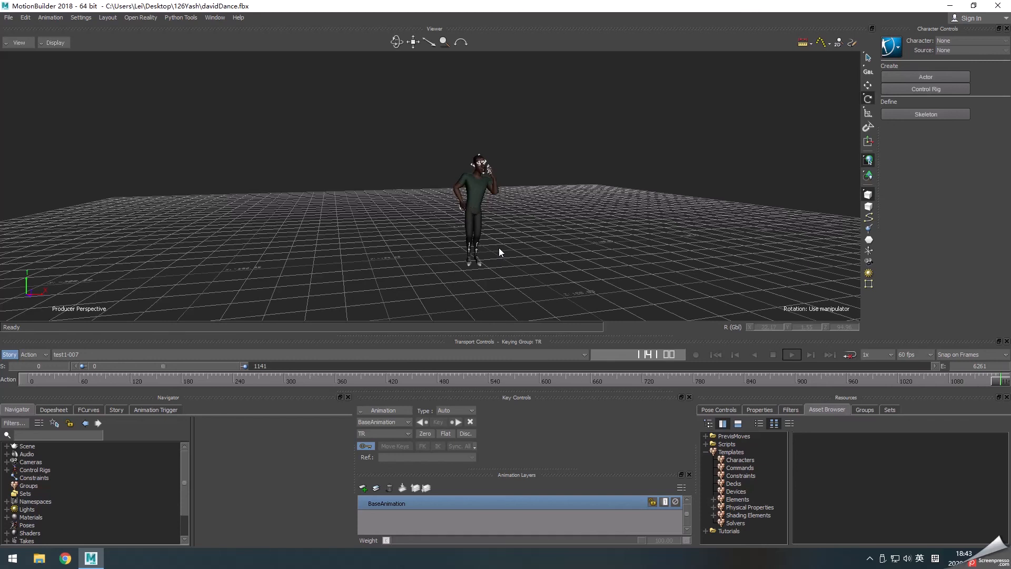
{"action": "left_click_drag", "start_coordinate": [229, 366], "coordinate": [272, 366]}
{"action": "left_click", "coordinate": [791, 355]}
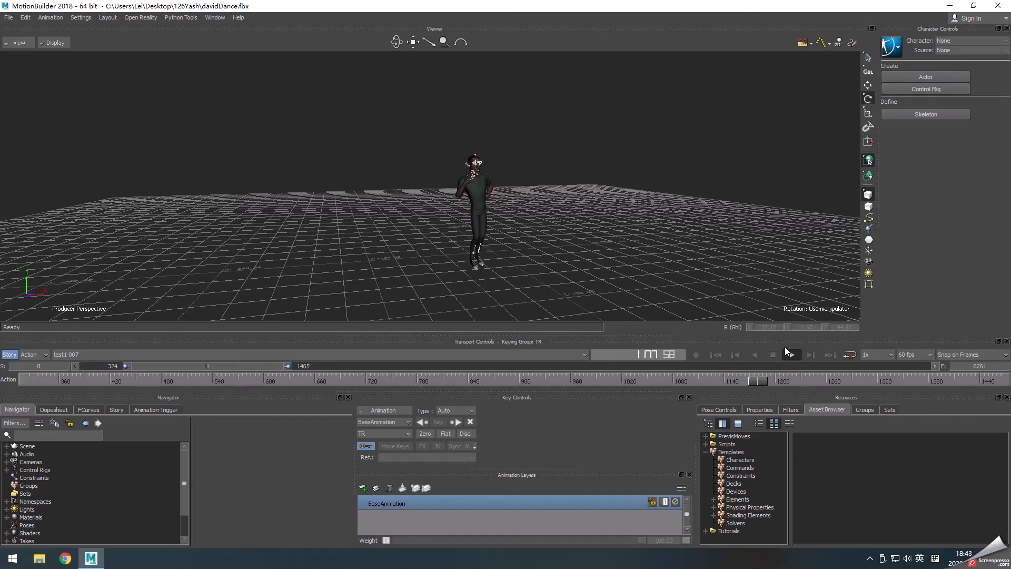